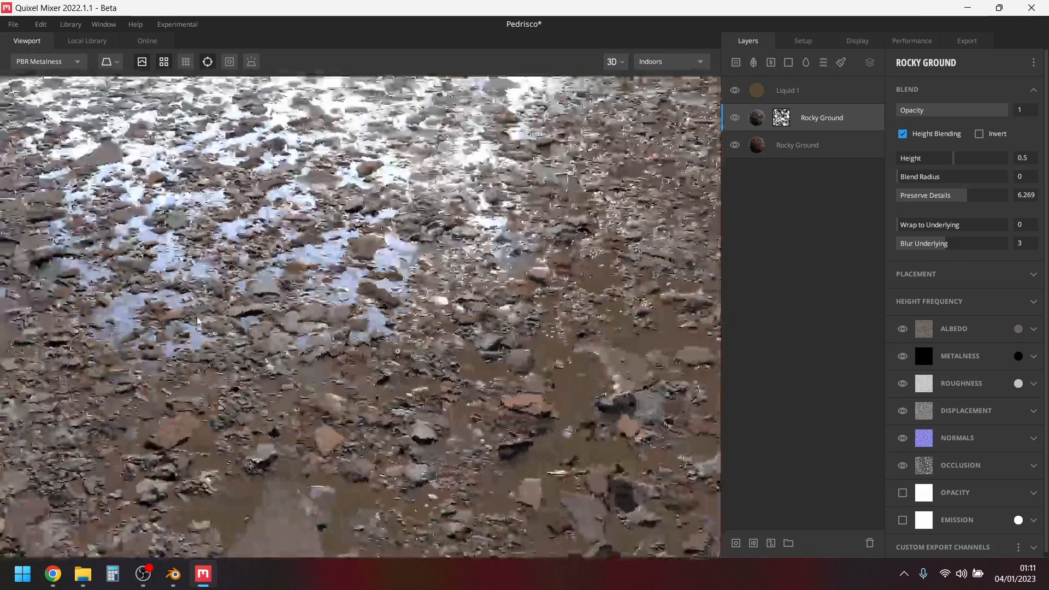
Examine the Pedrisco rocky ground surface from near and far, and look over the online gravel surfaces.
scroll(355, 314, "down", 5)
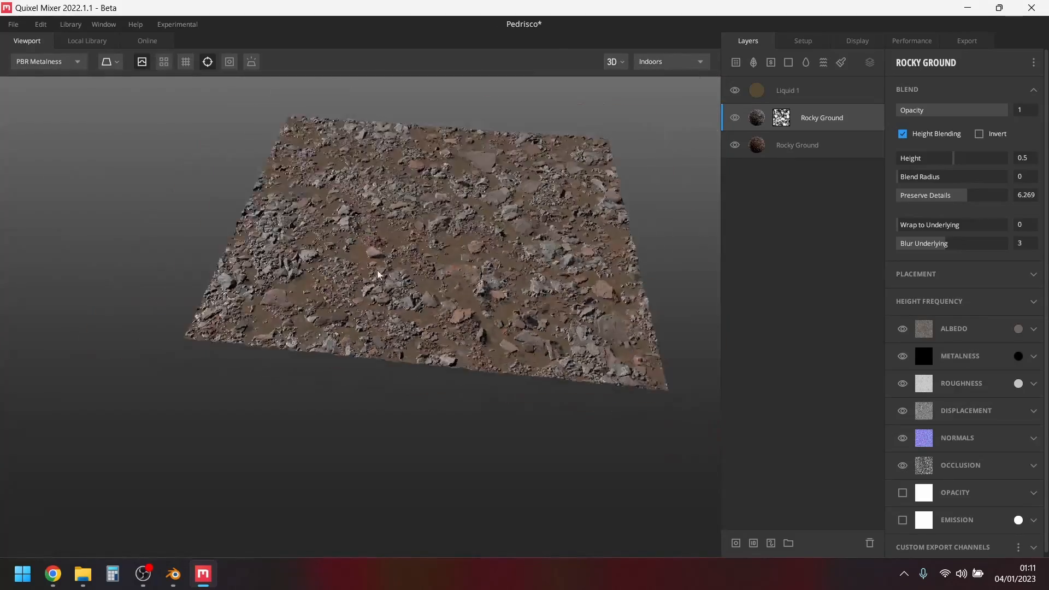
scroll(379, 268, "up", 5)
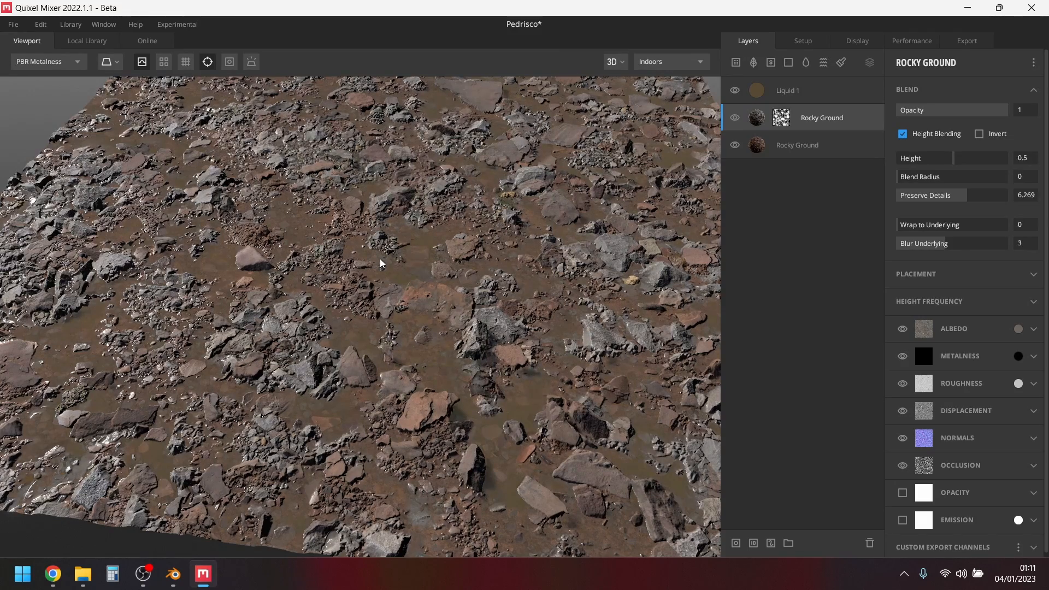
scroll(416, 302, "down", 5)
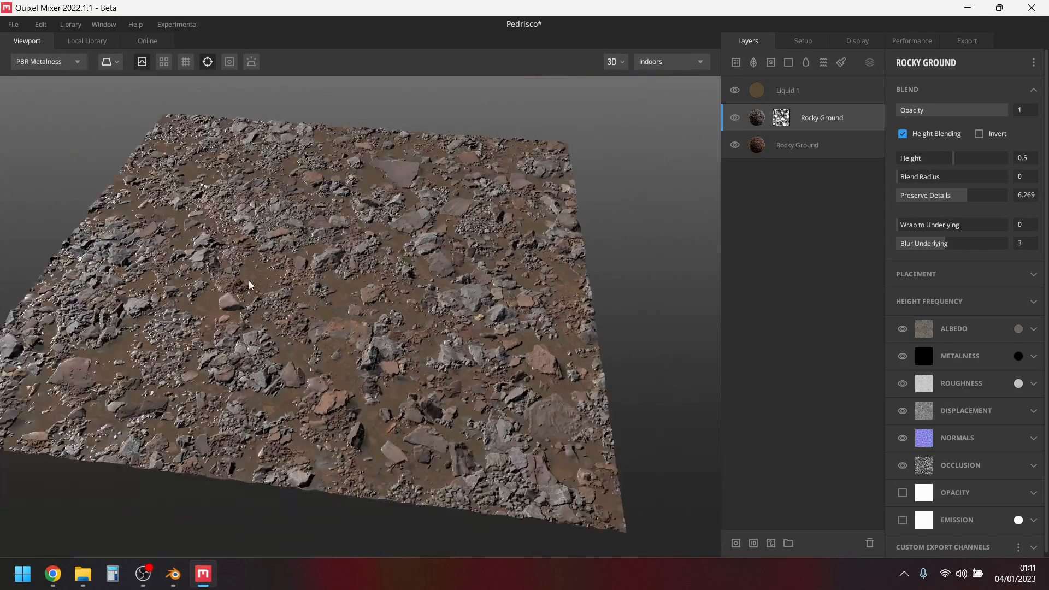
scroll(288, 293, "up", 4)
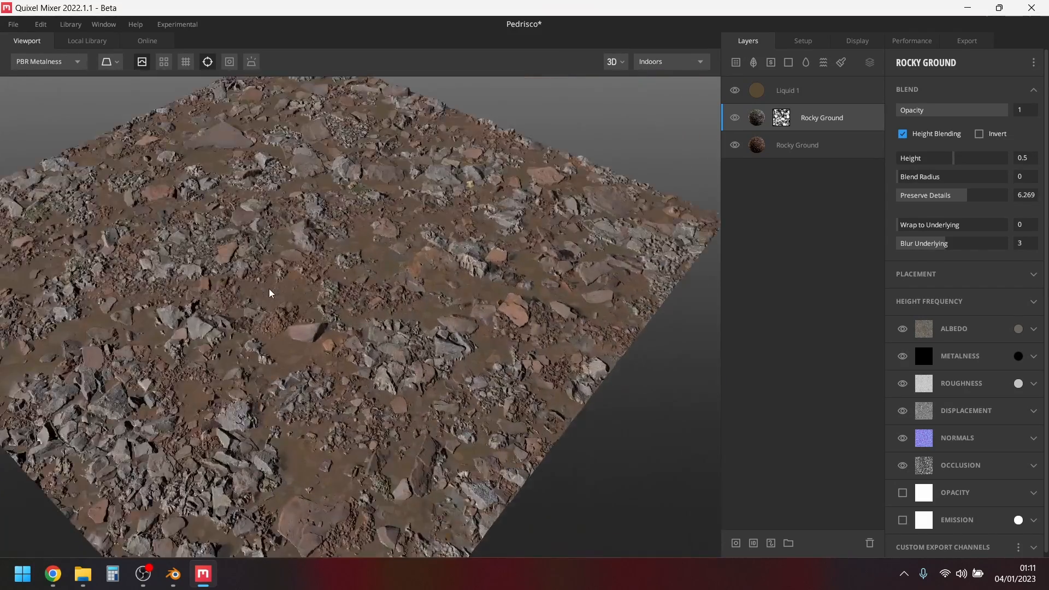
left_click(153, 43)
scroll(431, 404, "up", 5)
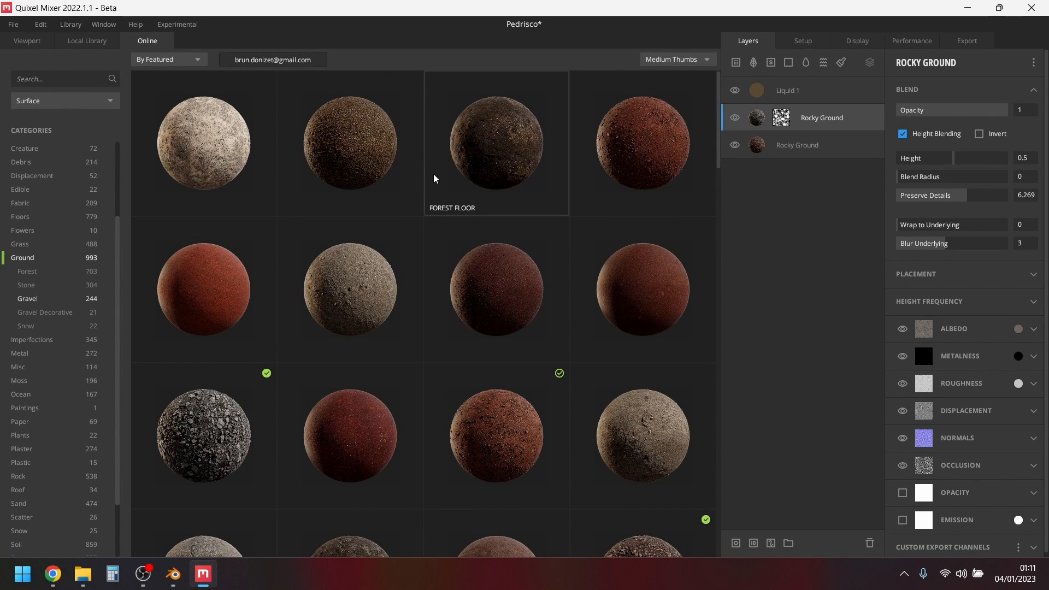
left_click(51, 42)
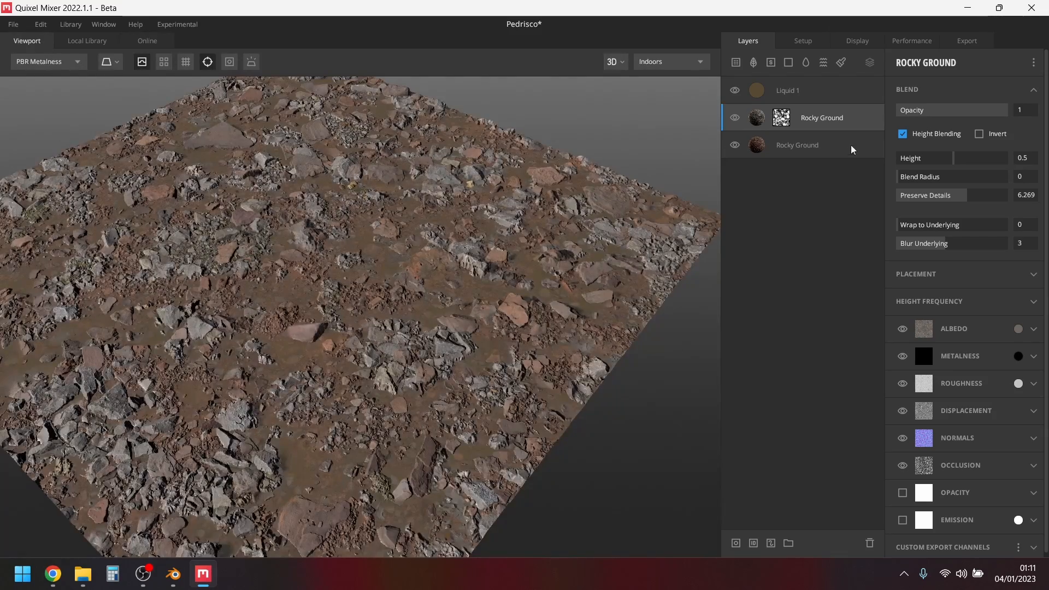
Hide the Liquid 1 and upper Rocky Ground layers to inspect the base layer, and show both layers again one by one.
left_click(735, 92)
left_click_drag(340, 330, 383, 273)
scroll(382, 273, "up", 5)
left_click(735, 117)
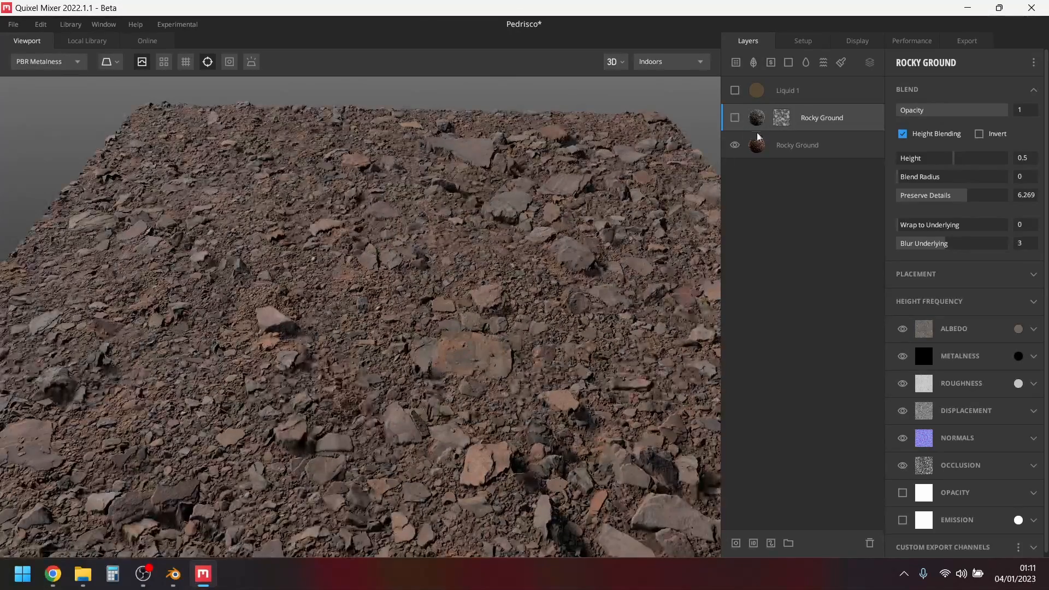
left_click(789, 152)
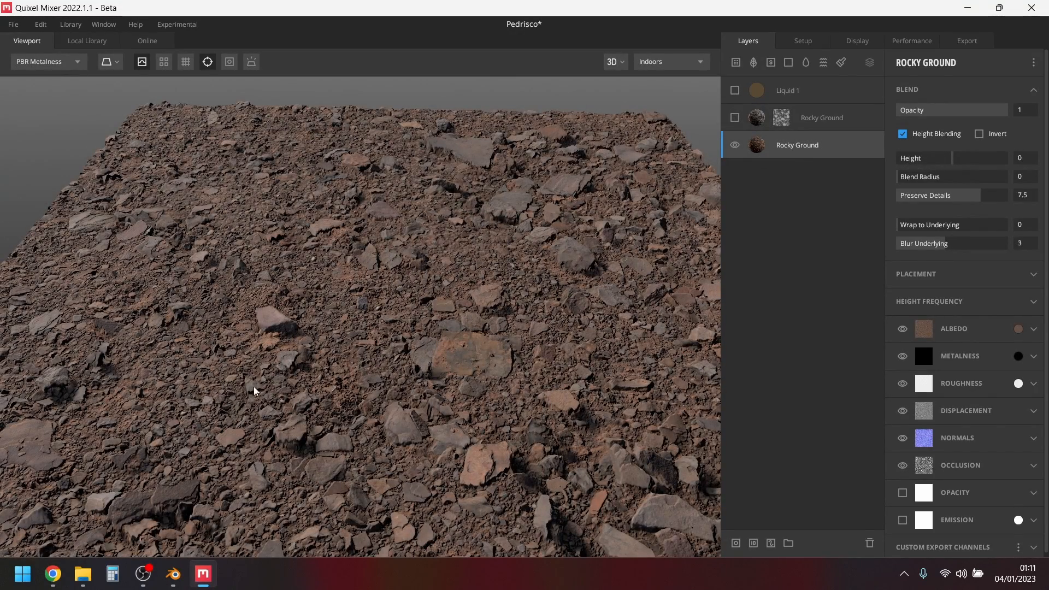
left_click(736, 118)
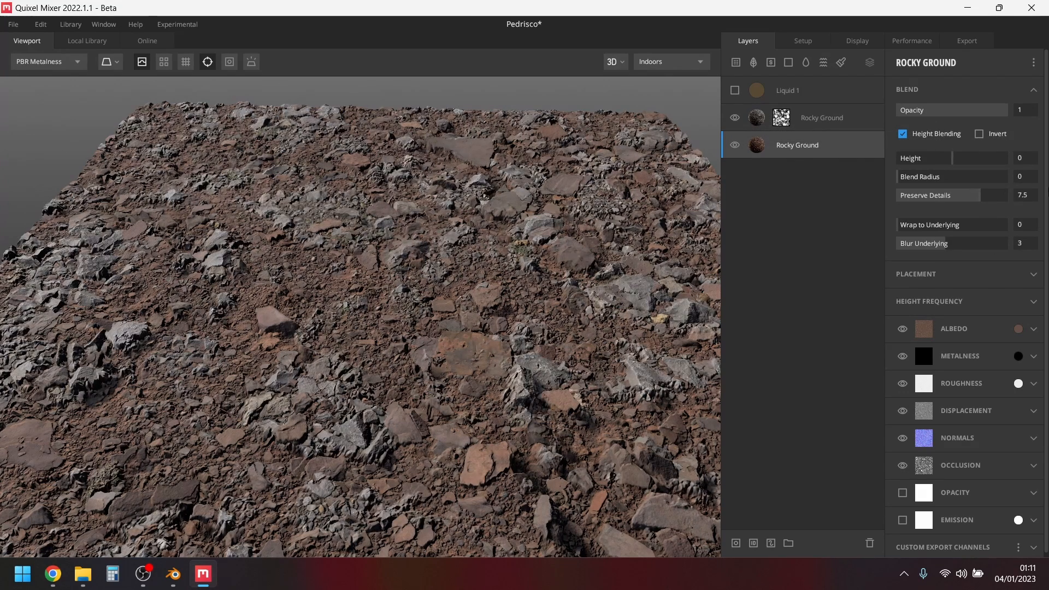
left_click(735, 91)
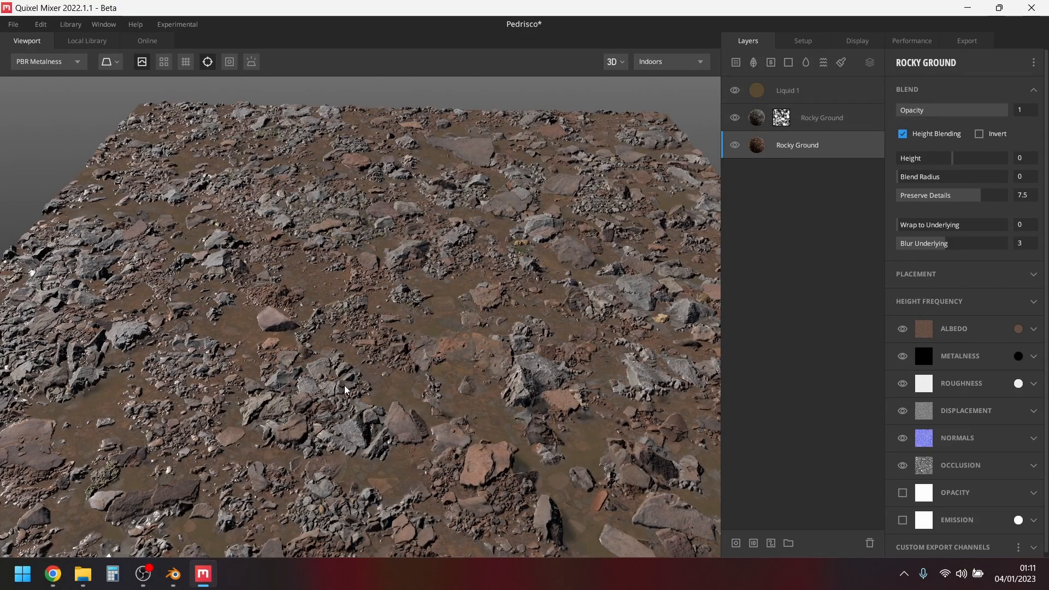
Set the Liquid 1 layer's surface radius to 0.077 and threshold to -0.494, and inspect the reduced puddles.
left_click_drag(346, 389, 285, 396)
left_click(799, 94)
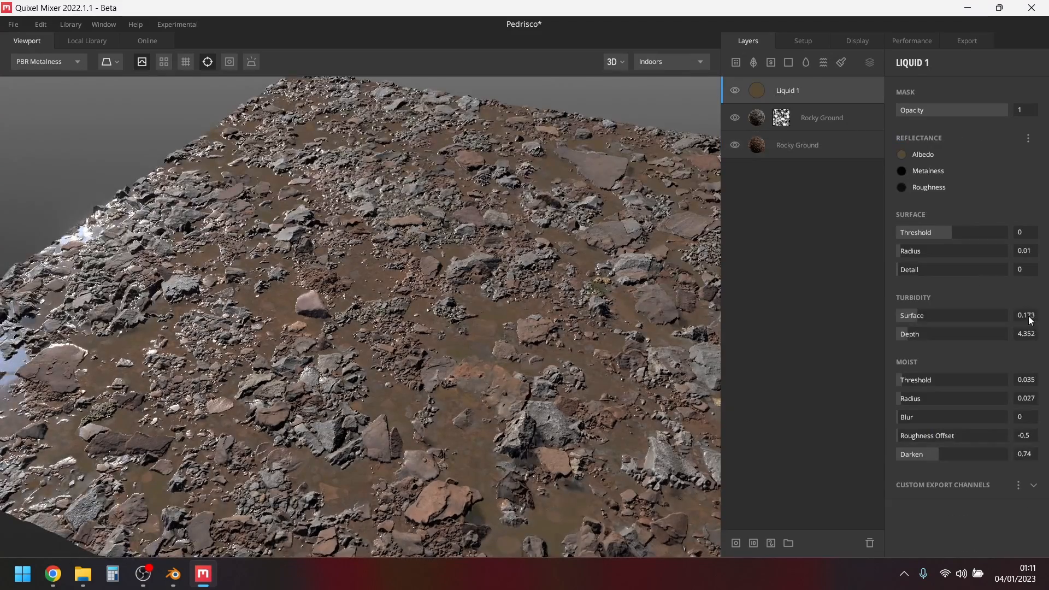
left_click_drag(906, 250, 939, 228)
scroll(453, 387, "up", 3)
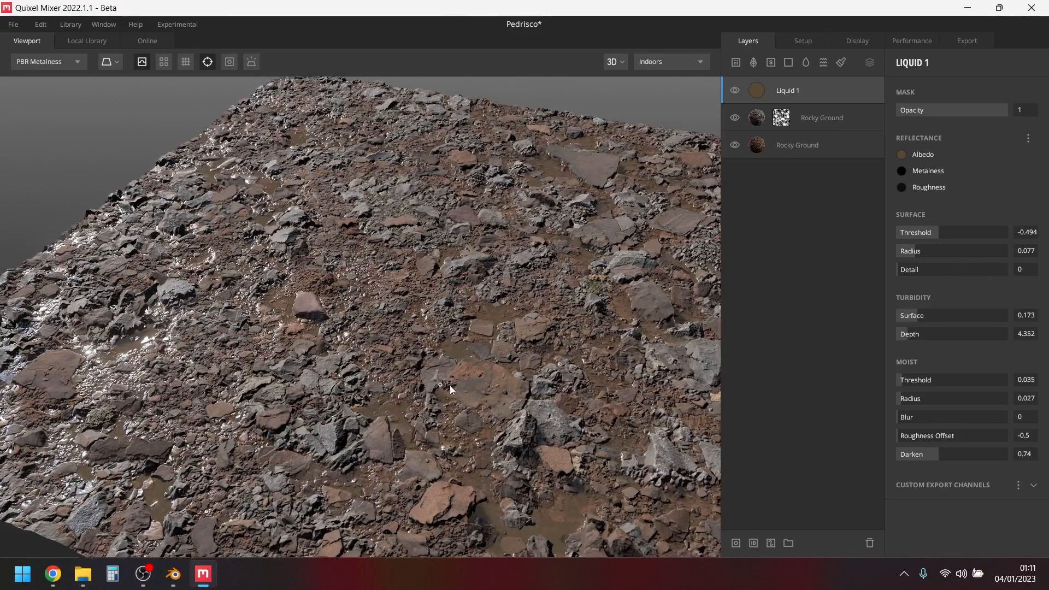
left_click_drag(320, 333, 358, 373)
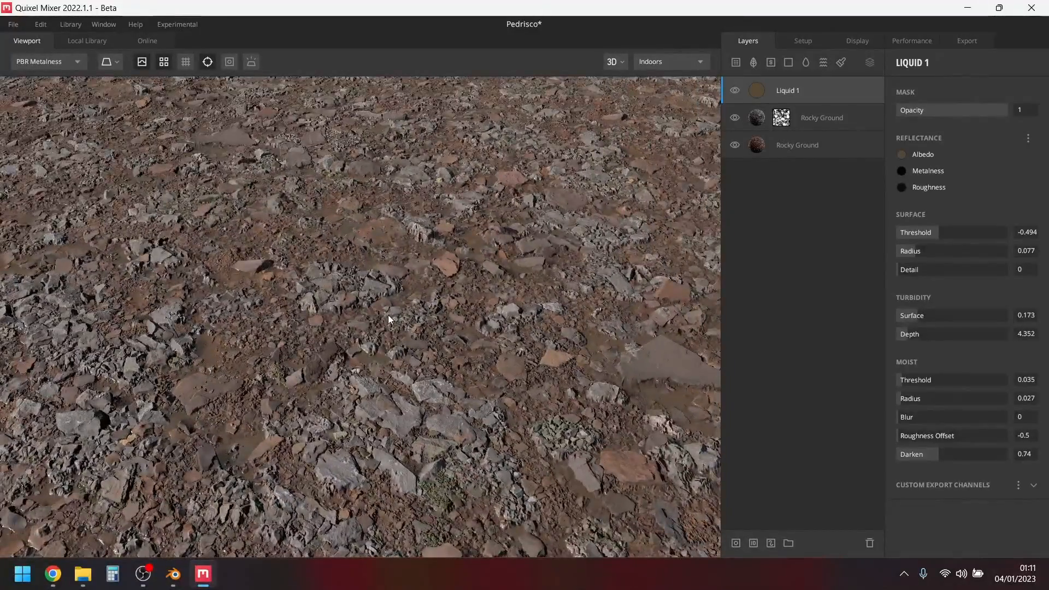
left_click_drag(389, 319, 304, 330)
Set the export location to the texture folder inside the personal folder on the desktop.
left_click(967, 41)
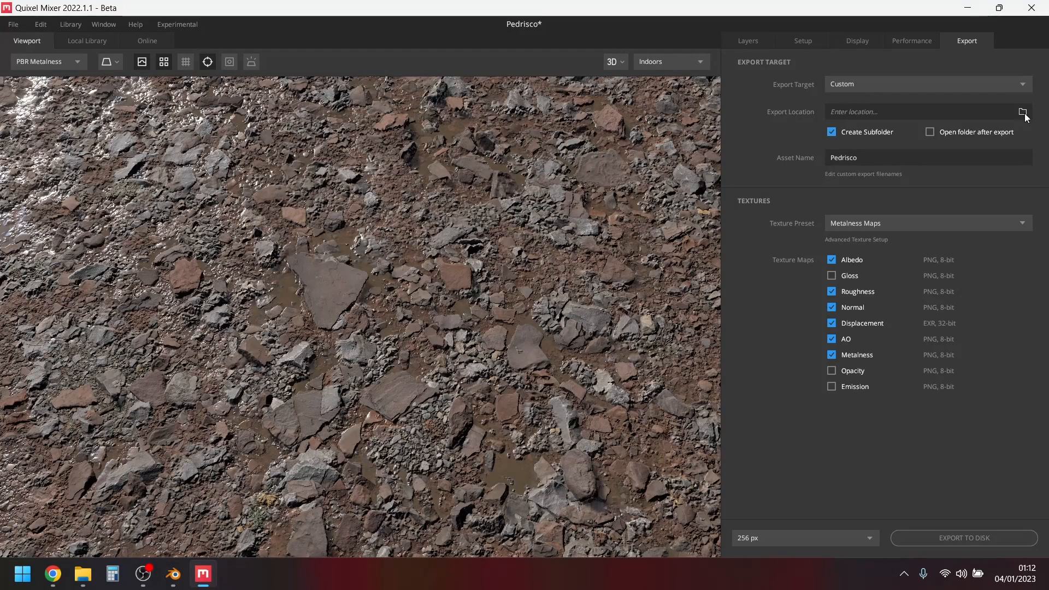
left_click(1022, 111)
left_click(219, 59)
type("C:\\Users\\brund\\OneDrive\\Área de Trabalho\\Bruno\\texture")
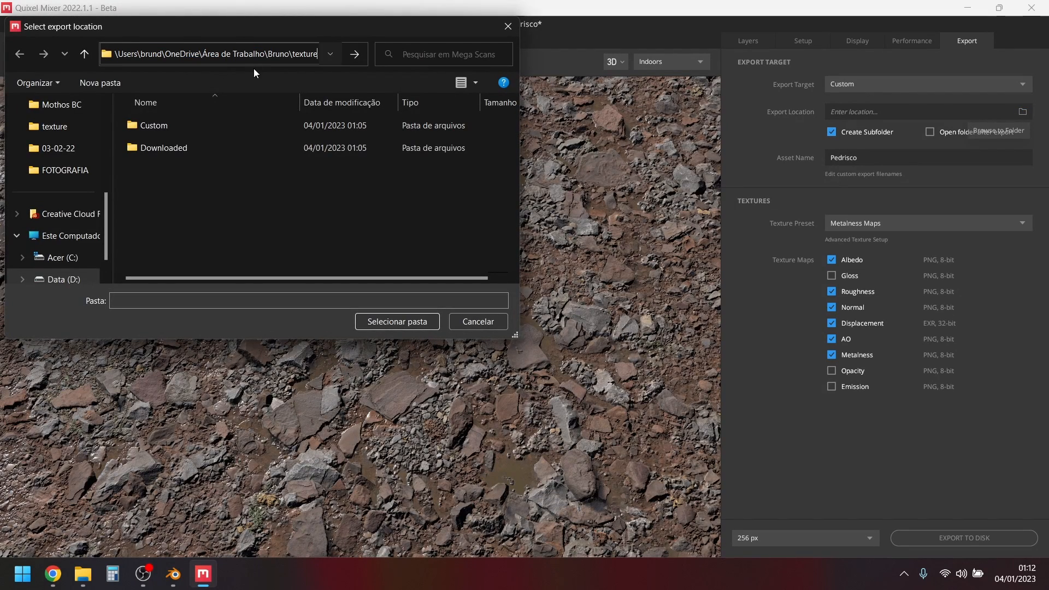
key("Return")
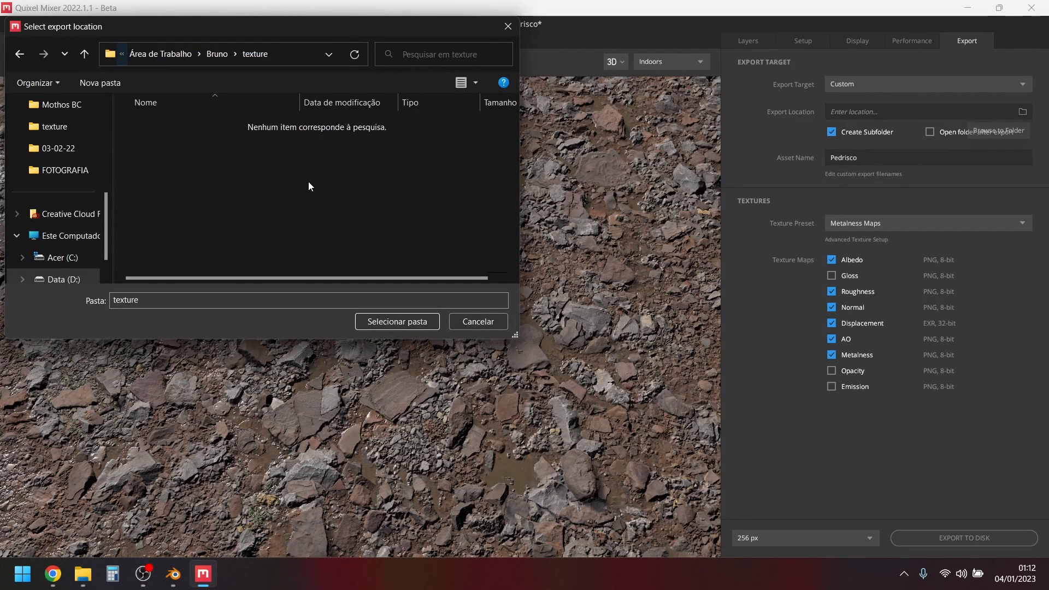
left_click(417, 323)
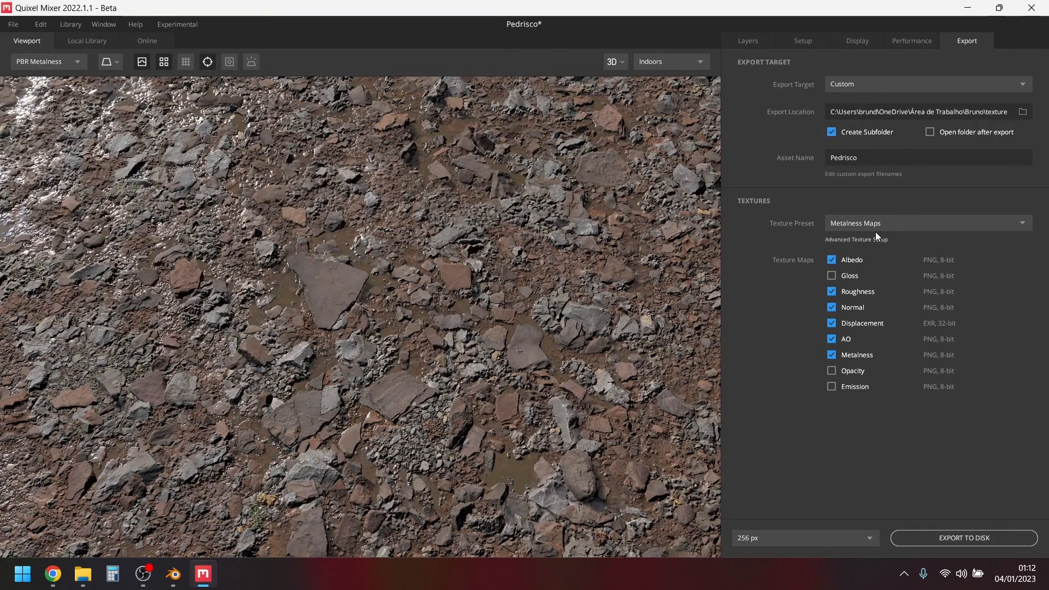
Compare the texture maps included in the Metalness Maps and Specular Maps export presets, ending on Metalness Maps.
left_click(916, 221)
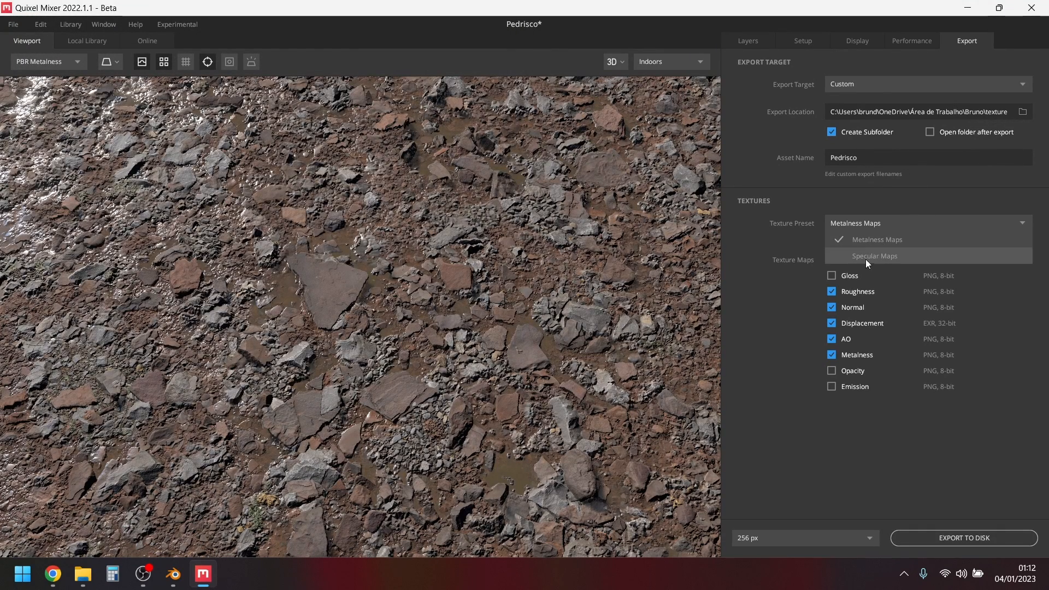
left_click(838, 223)
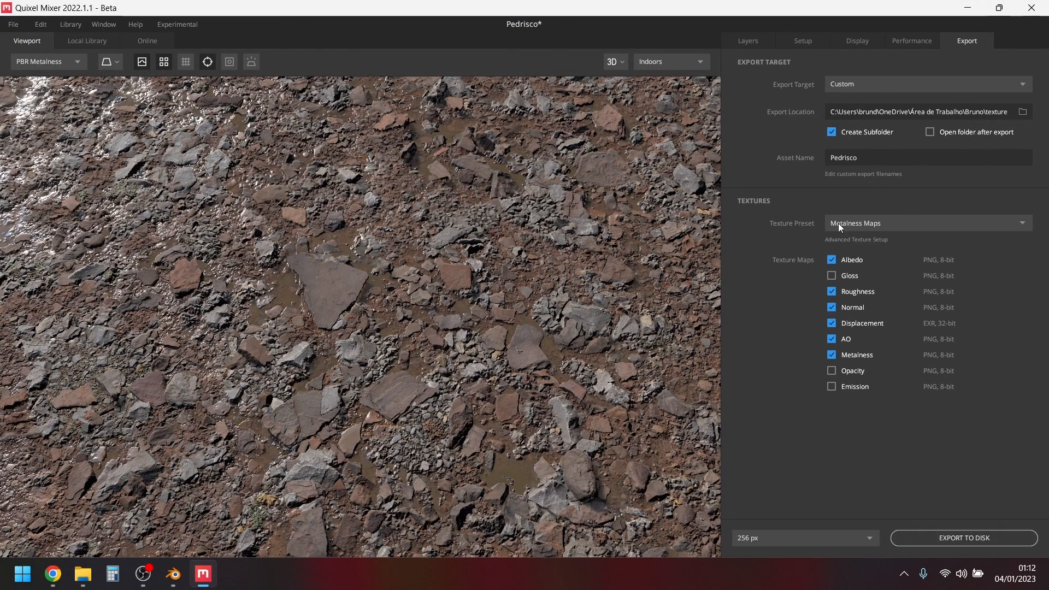
left_click(934, 223)
left_click(859, 260)
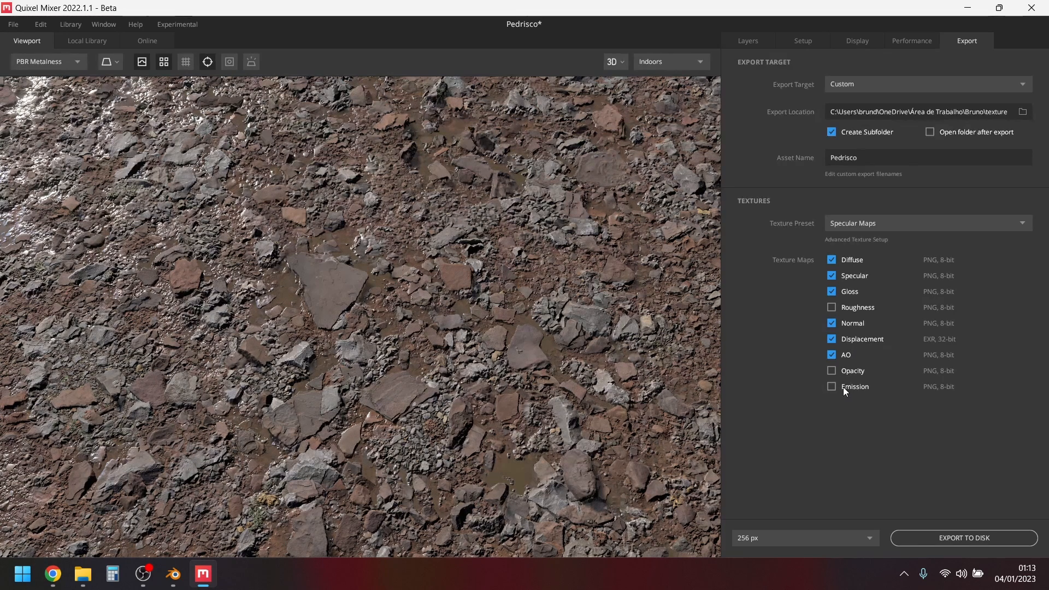
left_click(873, 227)
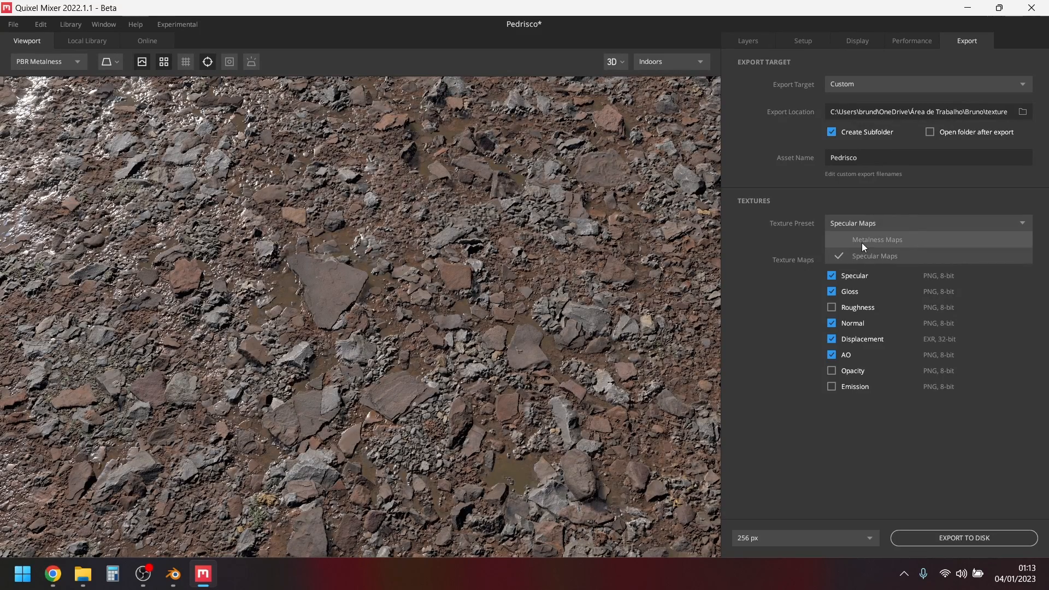
left_click(871, 243)
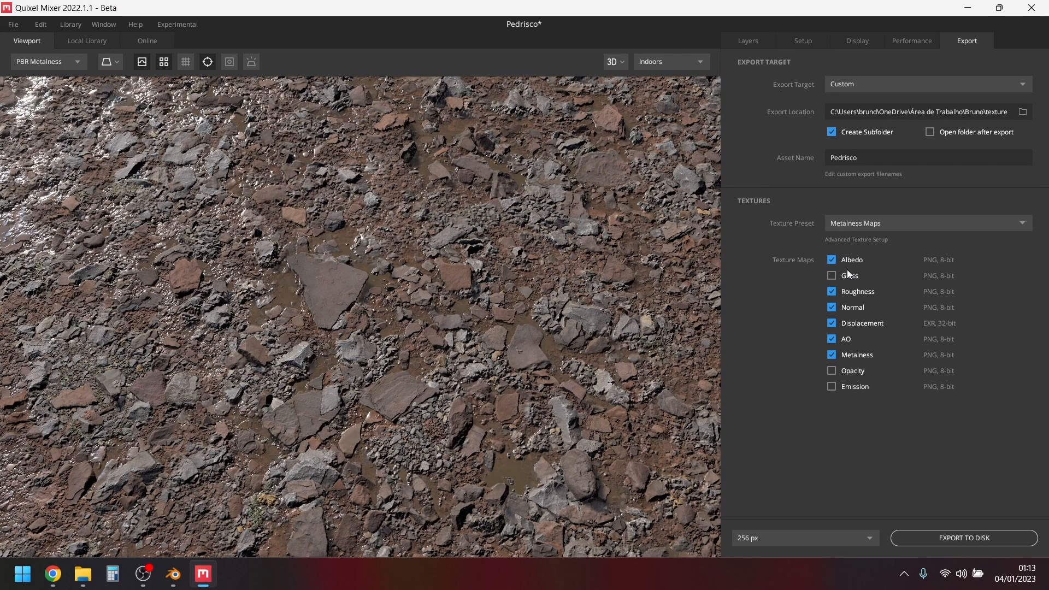
left_click(855, 232)
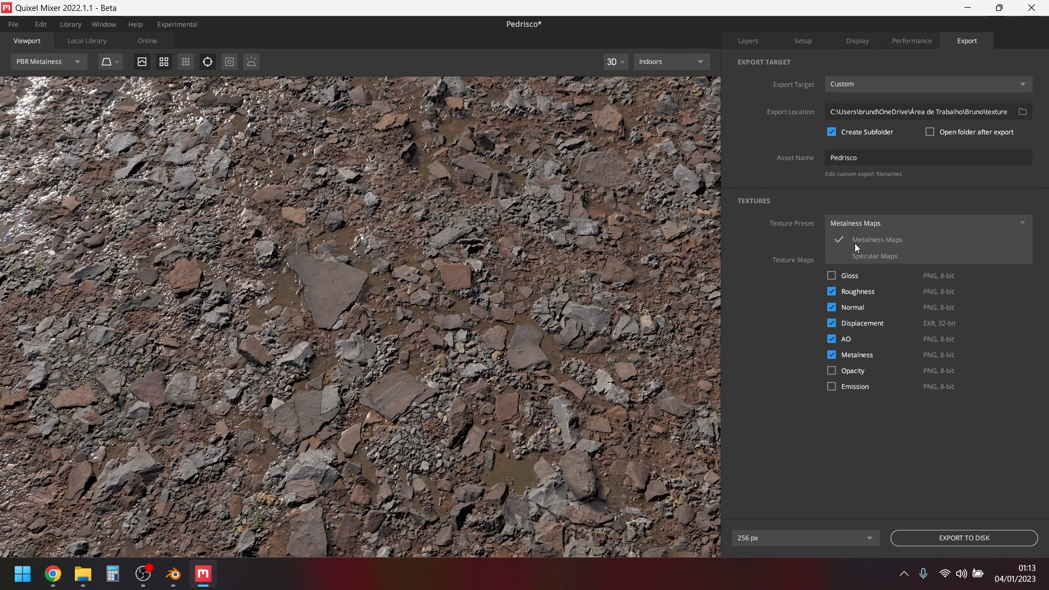
left_click(861, 256)
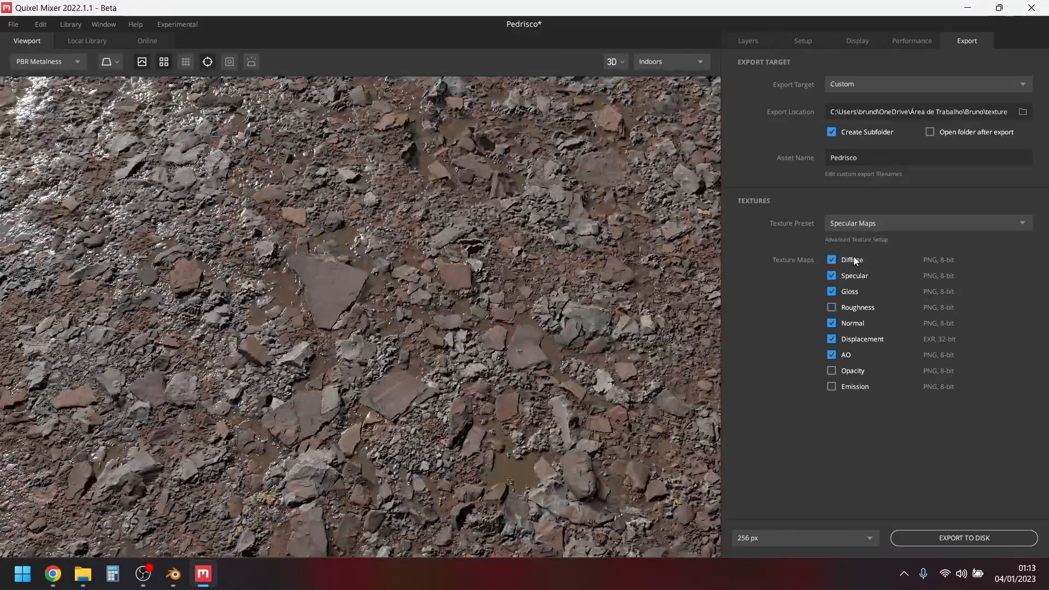
left_click(860, 221)
left_click(870, 241)
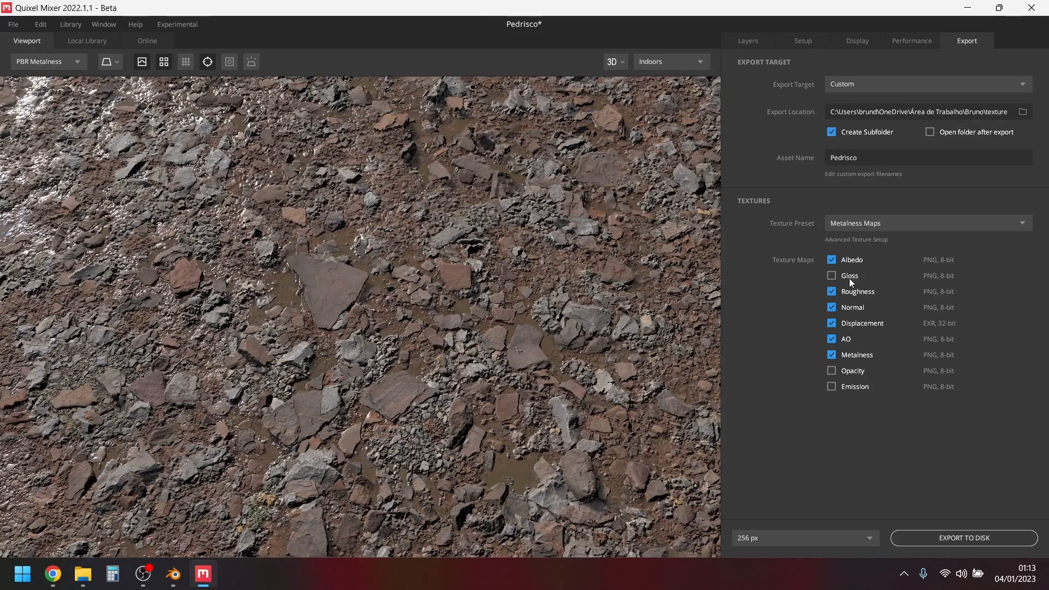
left_click(874, 225)
left_click(860, 259)
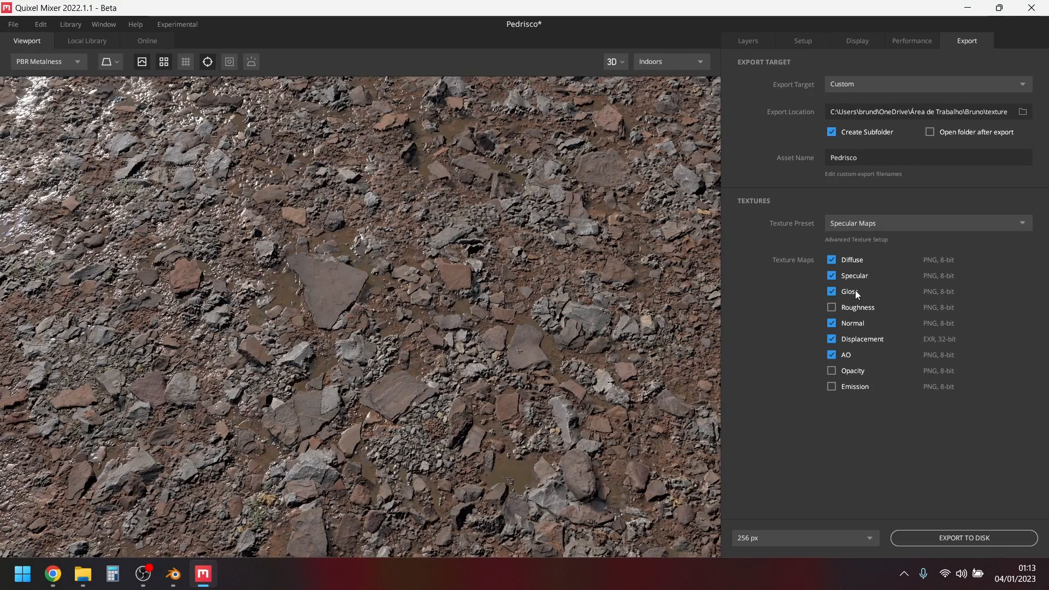
left_click(883, 221)
left_click(877, 242)
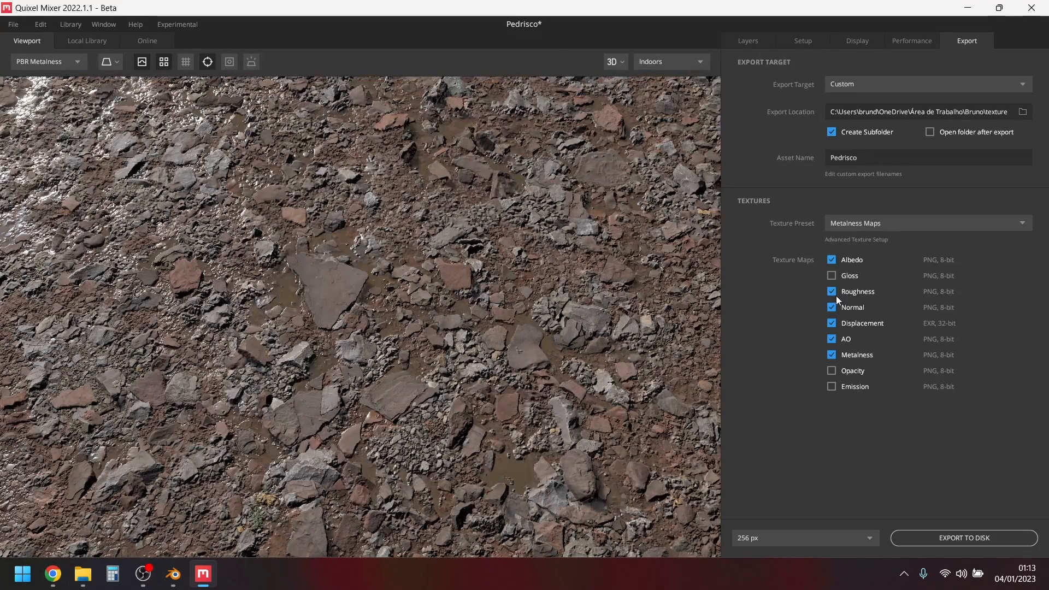
left_click(887, 218)
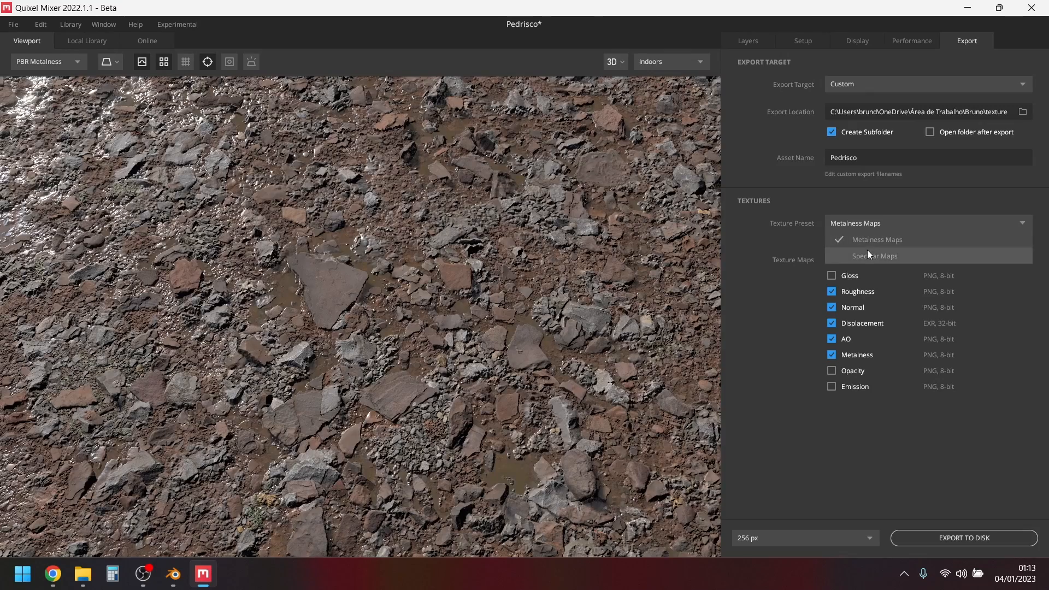
left_click(867, 250)
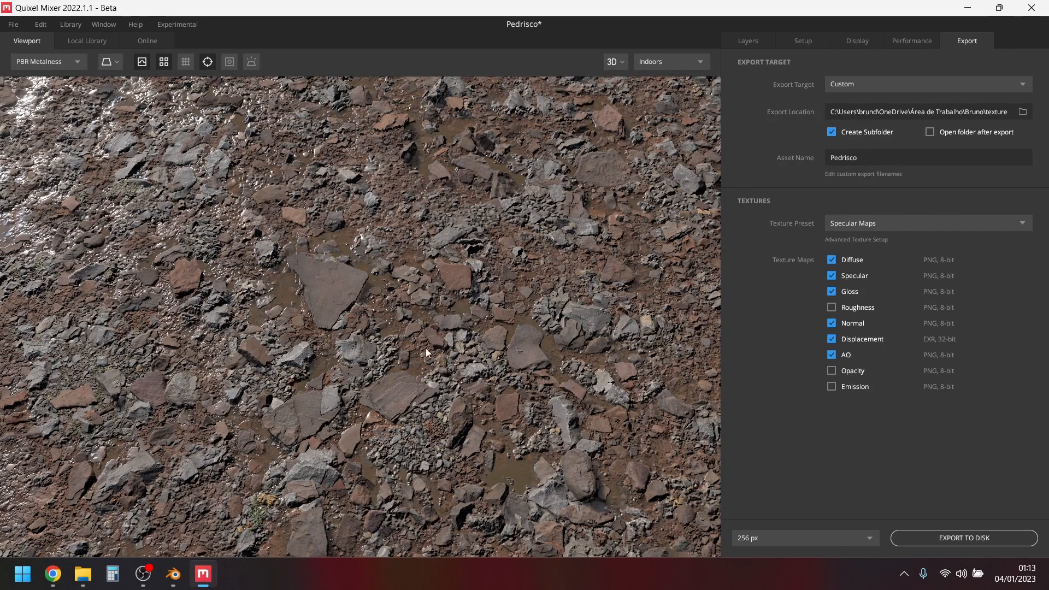
left_click(846, 224)
left_click(860, 241)
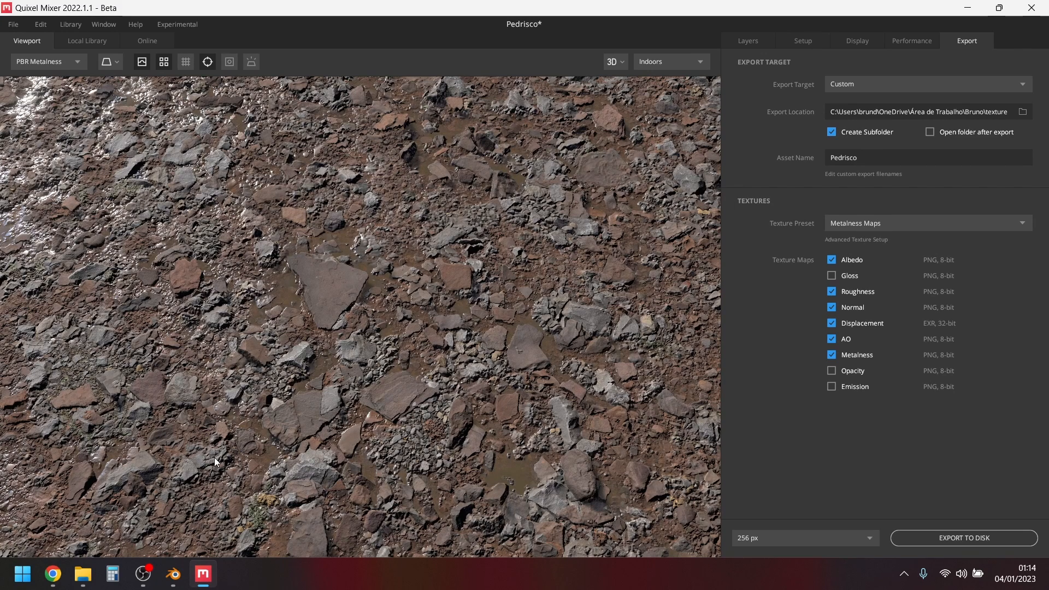
Switch to Blender, open the Shading workspace, and bring the cube material's shader inputs into close view.
left_click(173, 574)
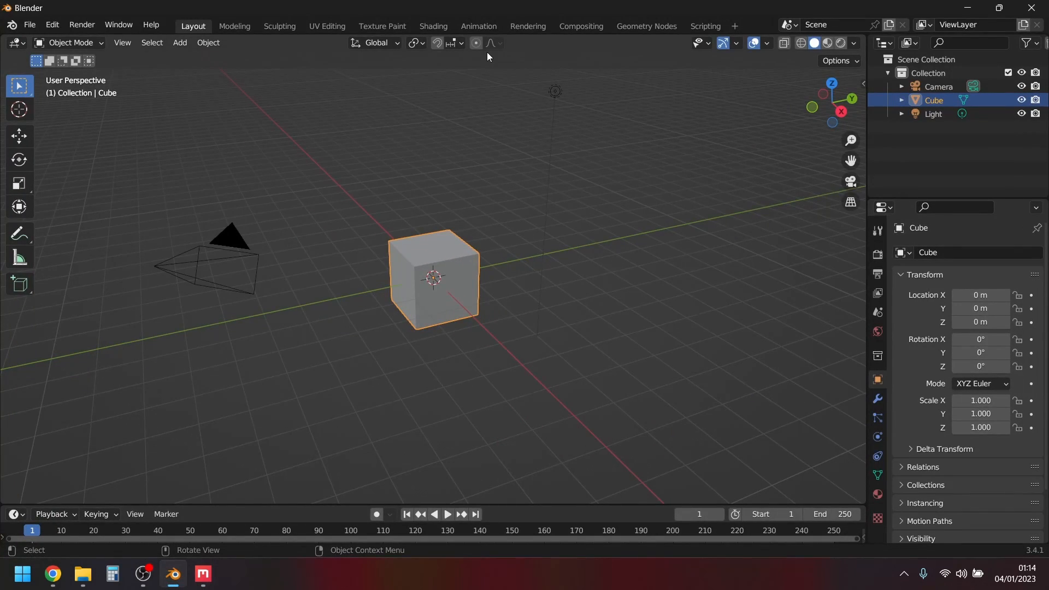
left_click(440, 27)
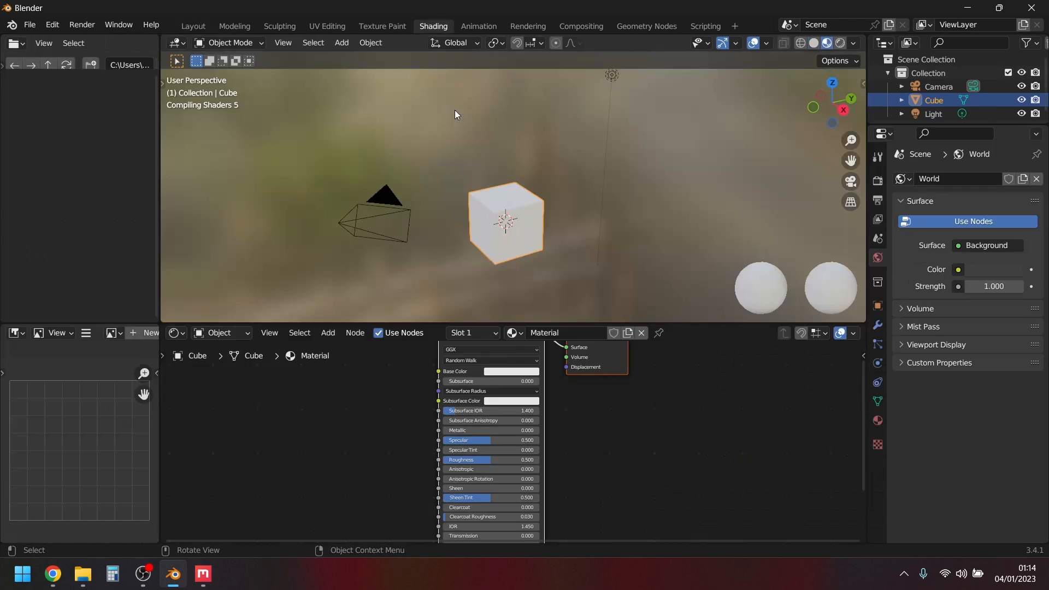
scroll(453, 445, "up", 4)
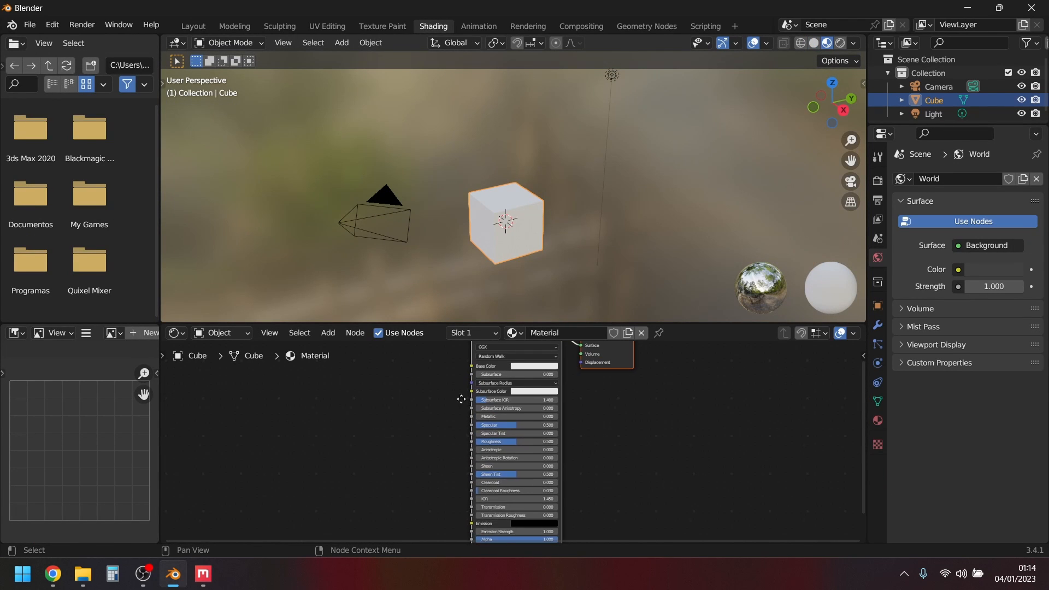
scroll(429, 410, "down", 5)
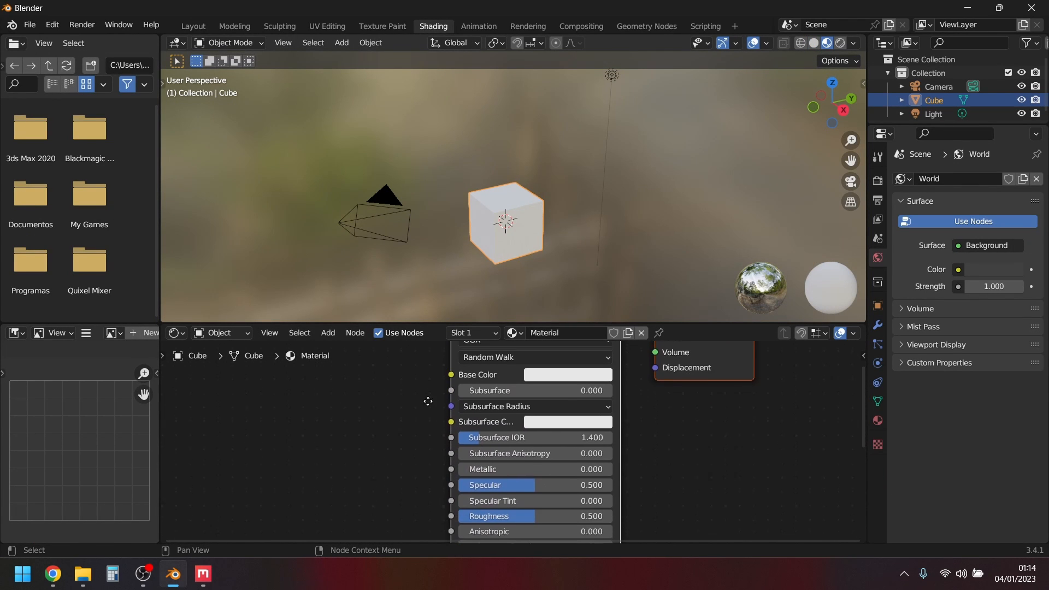
scroll(421, 486, "down", 1)
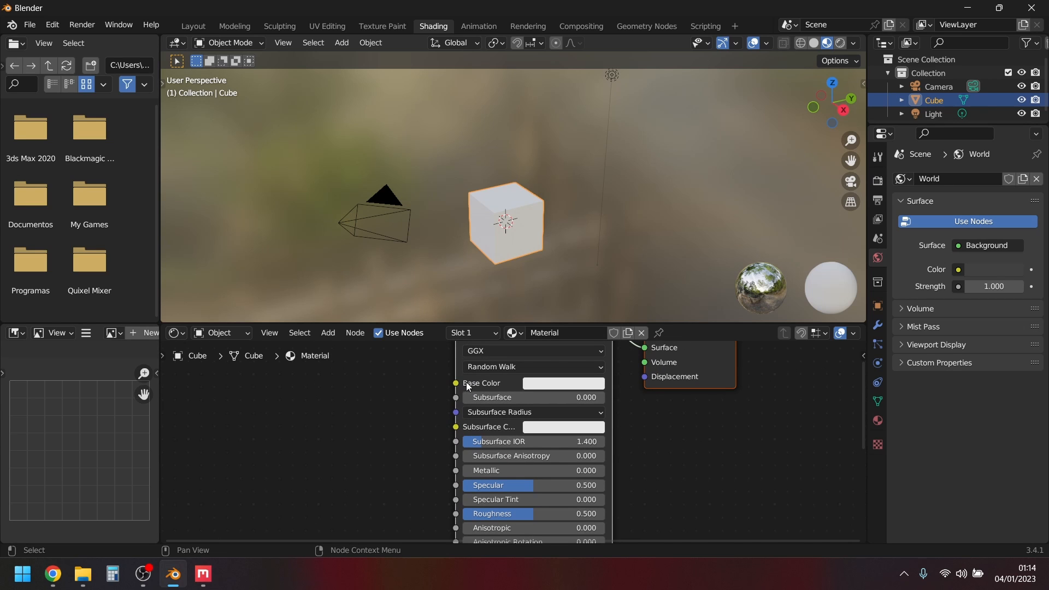
Examine the material's Metallic, Specular and Roughness inputs, and switch to Quixel Mixer to check the available texture presets.
middle_click_drag(421, 480, 419, 441)
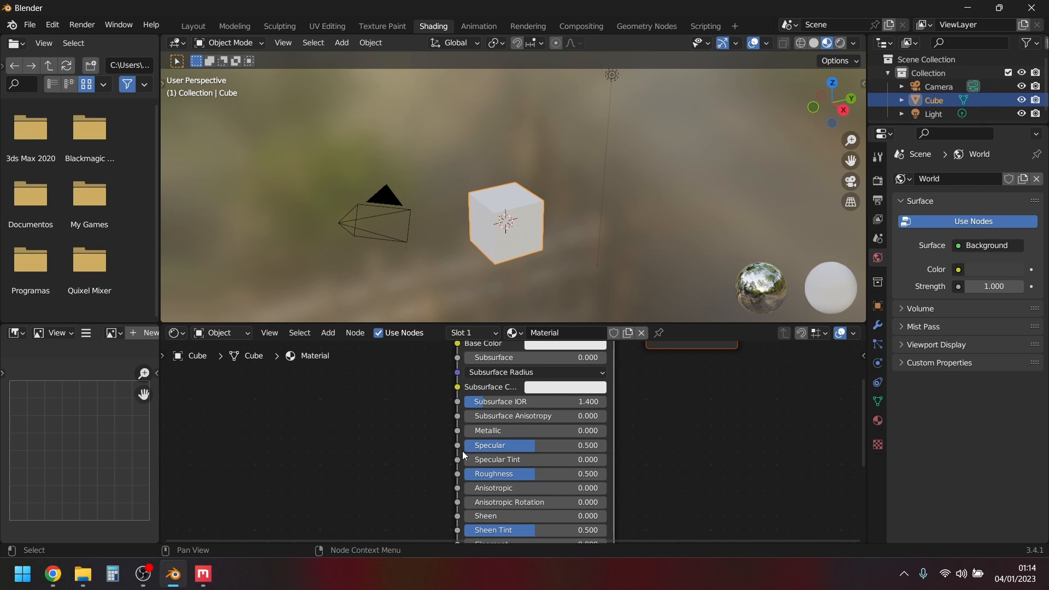
scroll(434, 500, "down", 2, "shift")
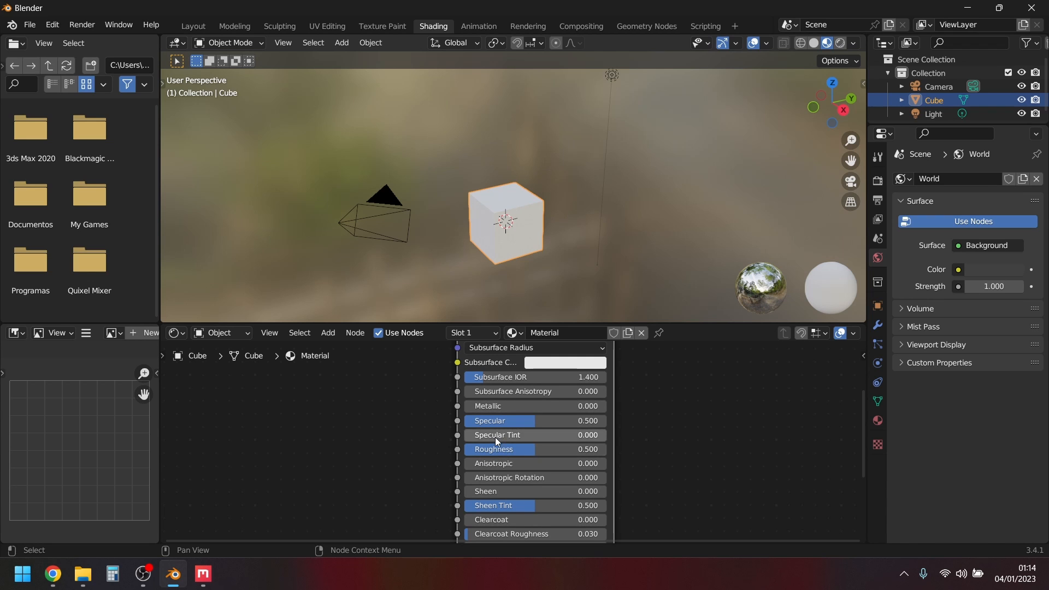
left_click(202, 573)
left_click(940, 225)
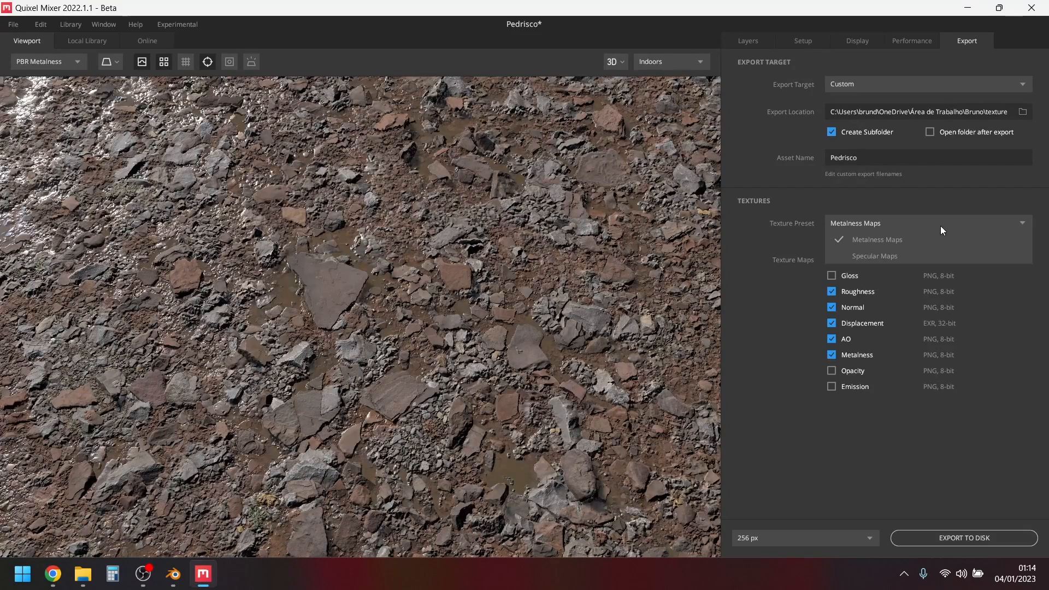
left_click(823, 299)
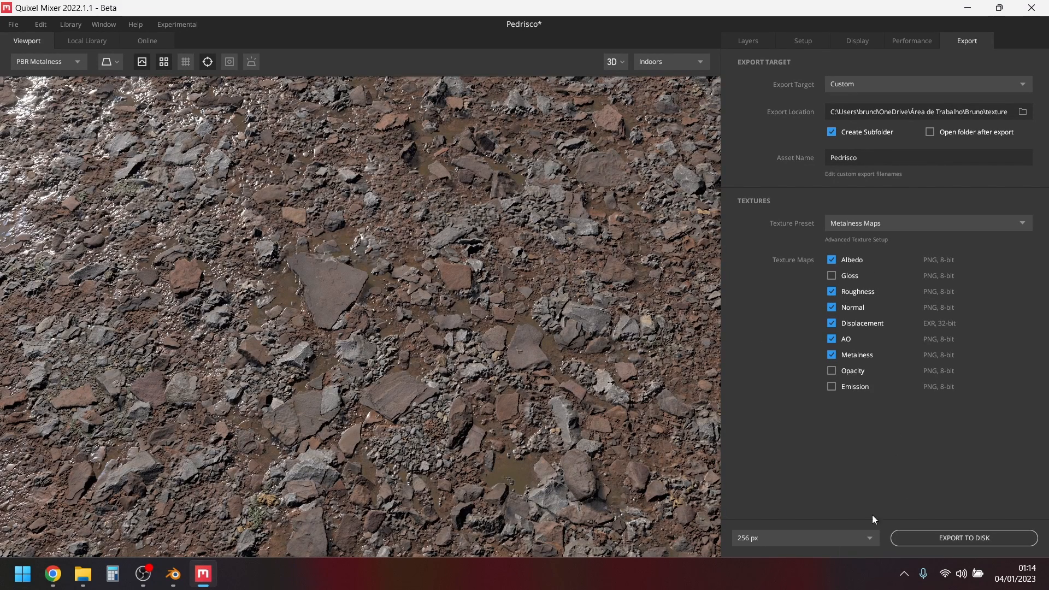
Set the export asset name to "Pedrisco 001 - Metalness R".
left_click(882, 158)
type("001 - R")
left_click(831, 539)
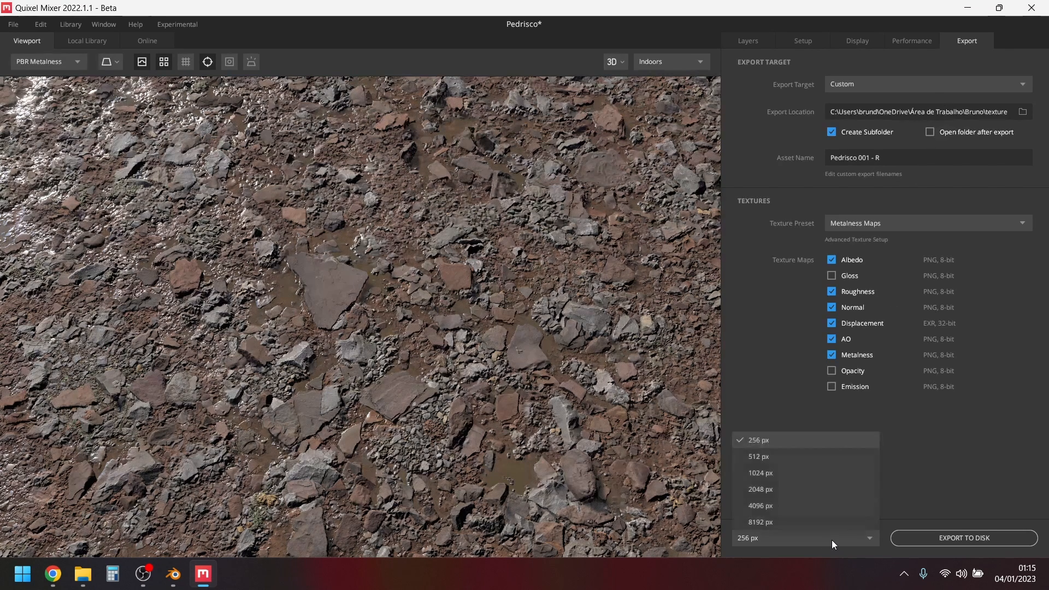
left_click(892, 157)
key("BackSpace")
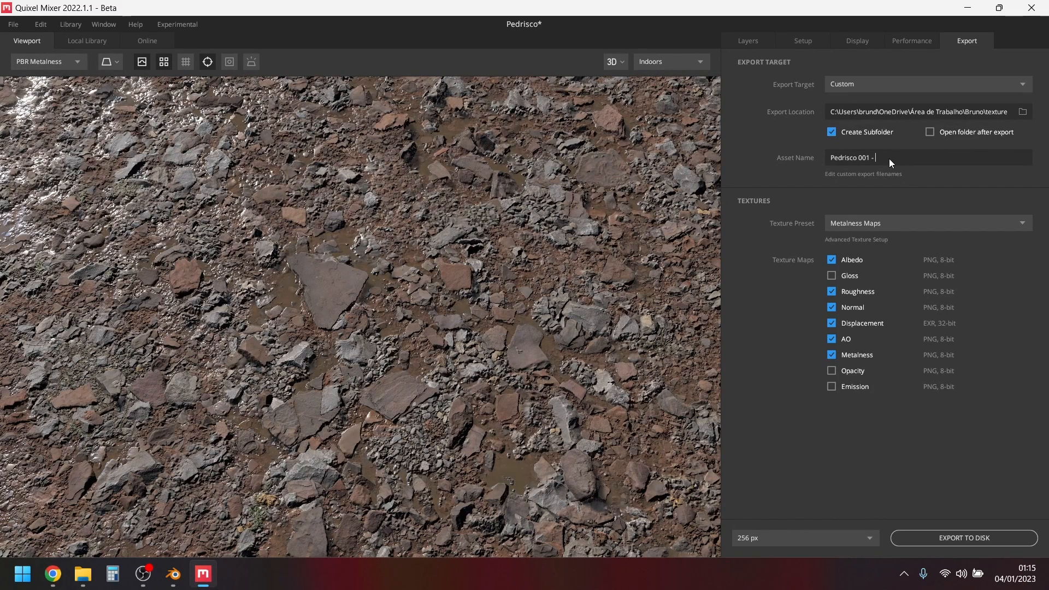
type("Metalness R")
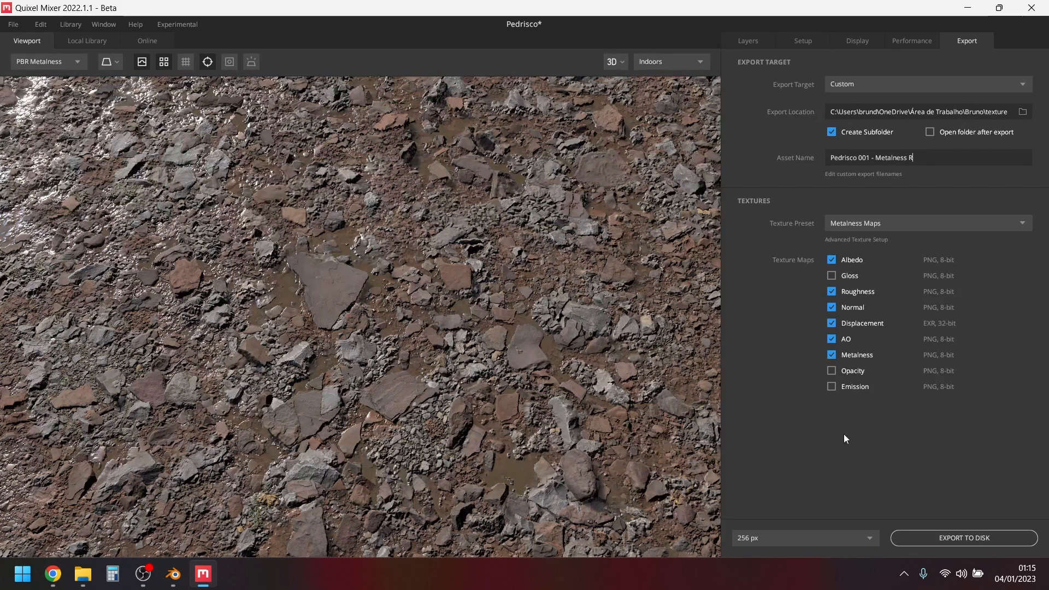
Set the export resolution to 2048 px and export the Metalness Maps textures to disk.
left_click(845, 540)
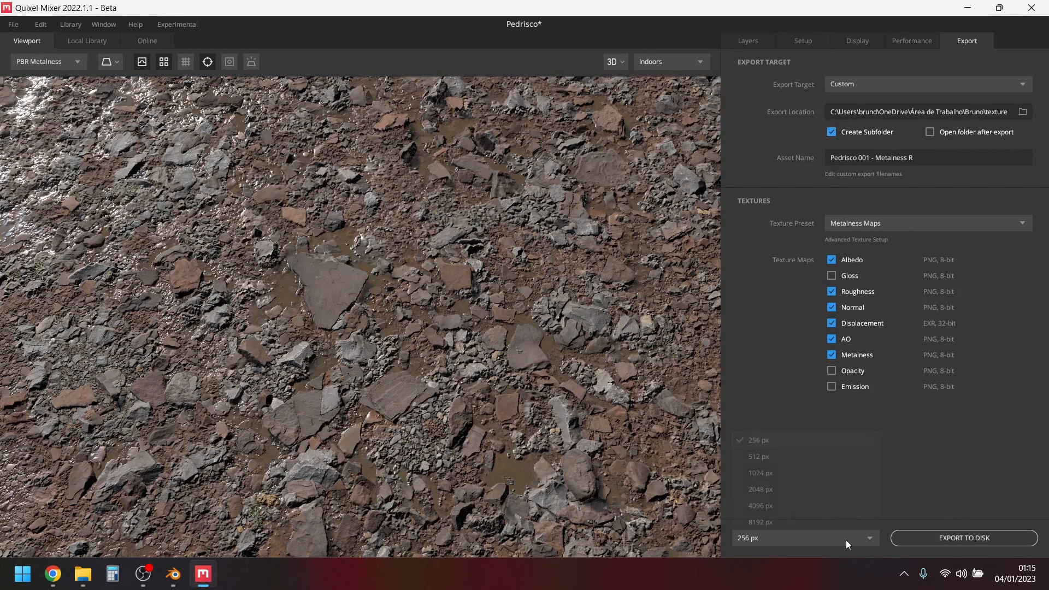
left_click(764, 489)
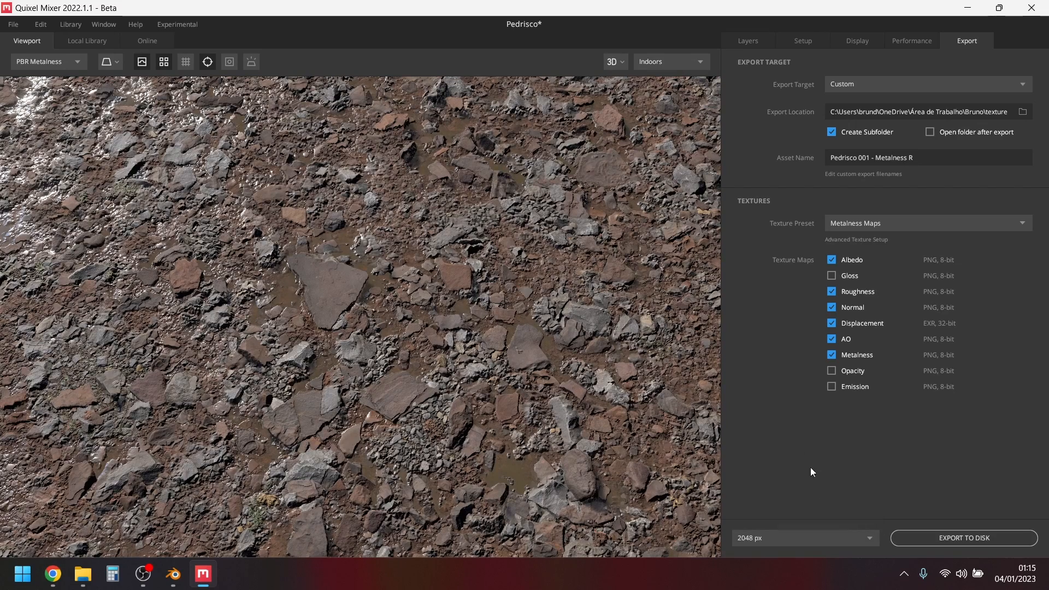
left_click(934, 539)
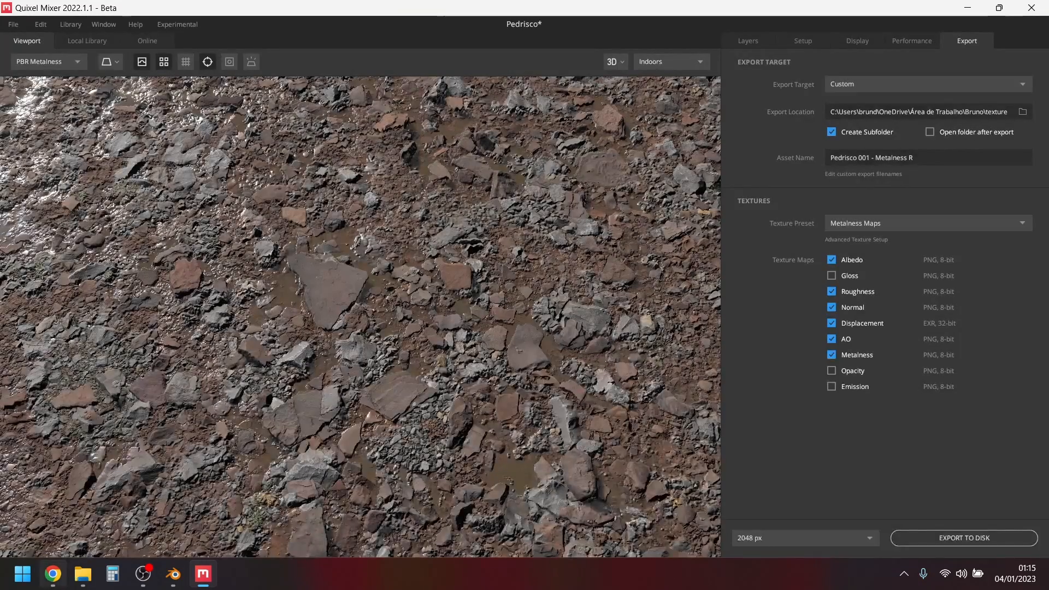
Switch to File Explorer, enter the "Pedrisco 001 - Metalness R" folder and open the Albedo map in the Fotos image viewer.
left_click(83, 573)
double_click(205, 144)
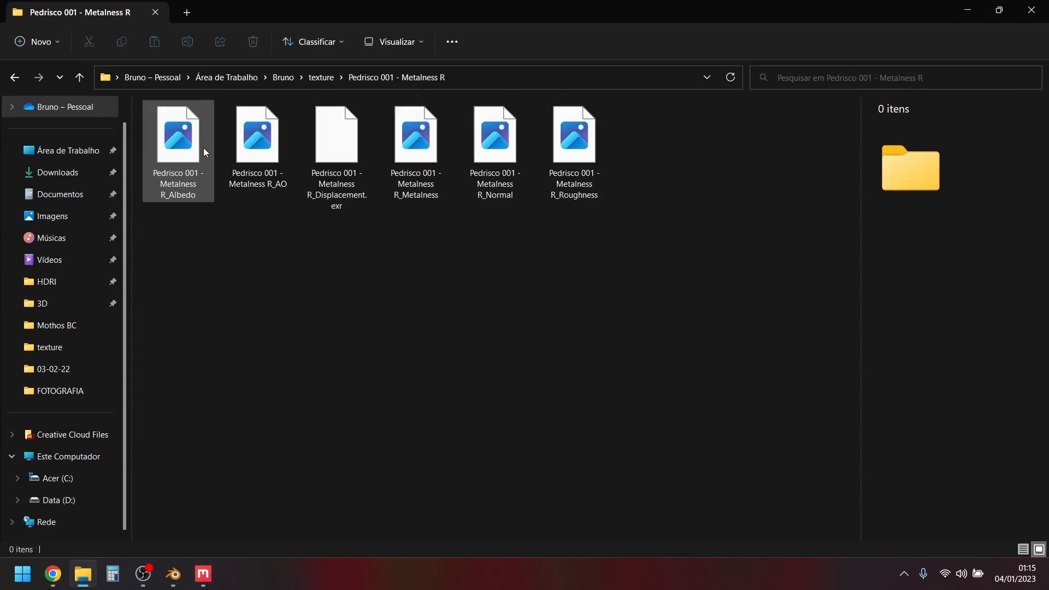
left_click(194, 150)
double_click(194, 151)
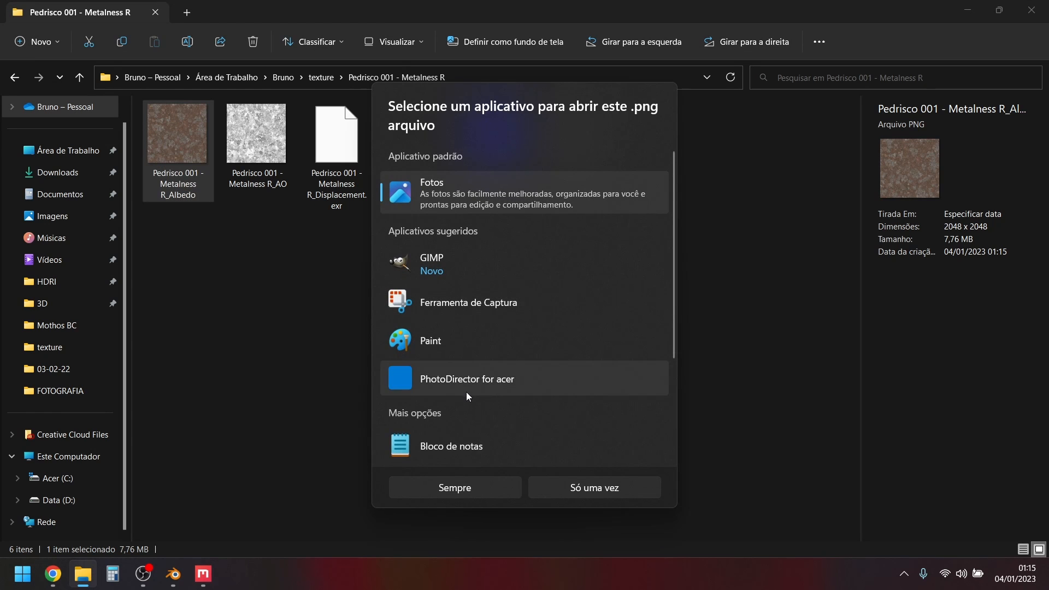
left_click(451, 552)
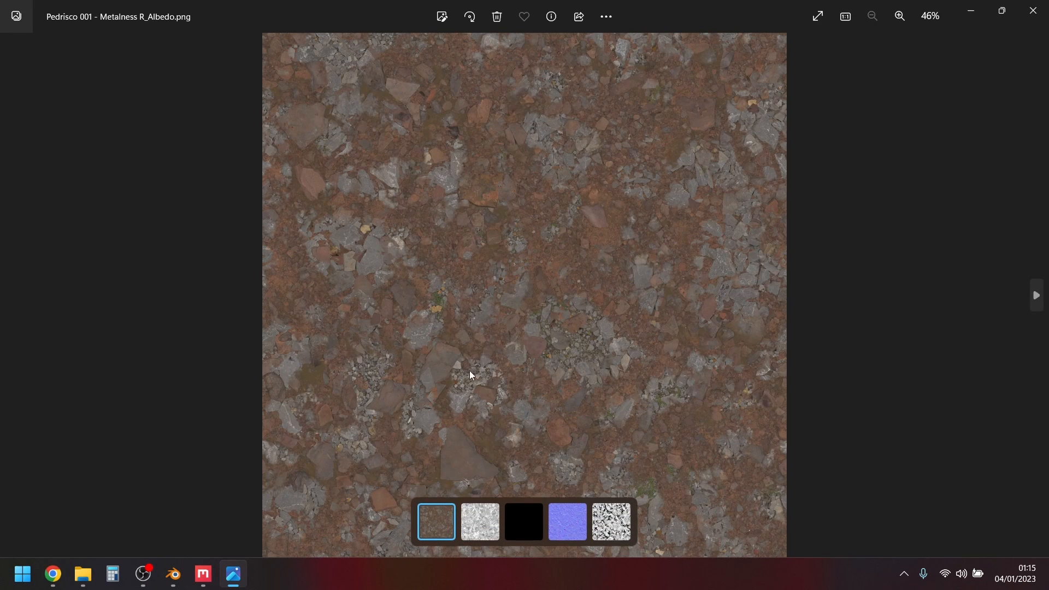
View the exported AO, Metalness, Normal and Roughness maps in turn, close the viewer and return to the texture folder.
key("Right")
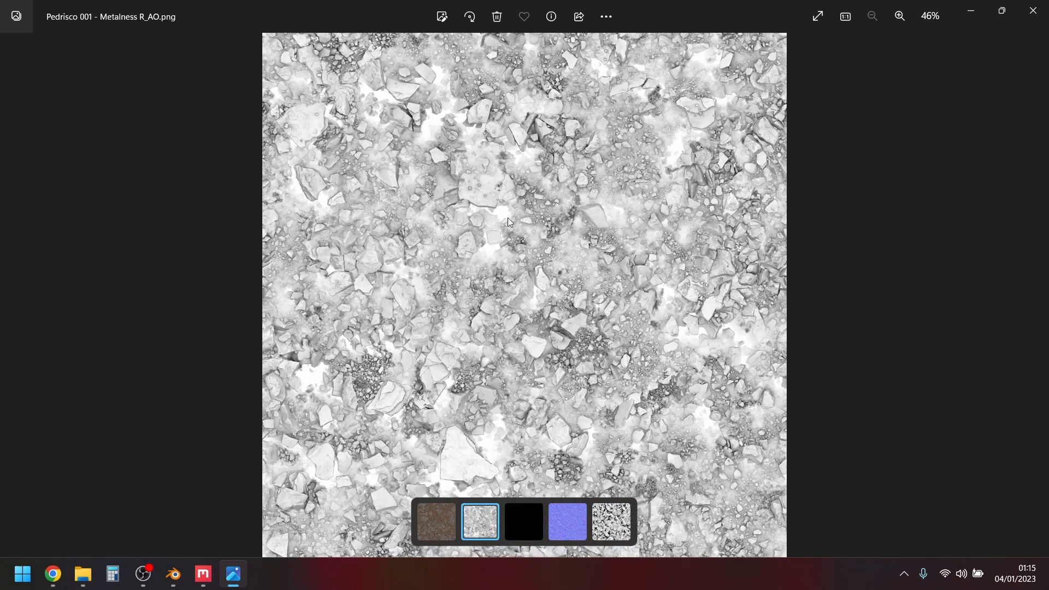
key("Right")
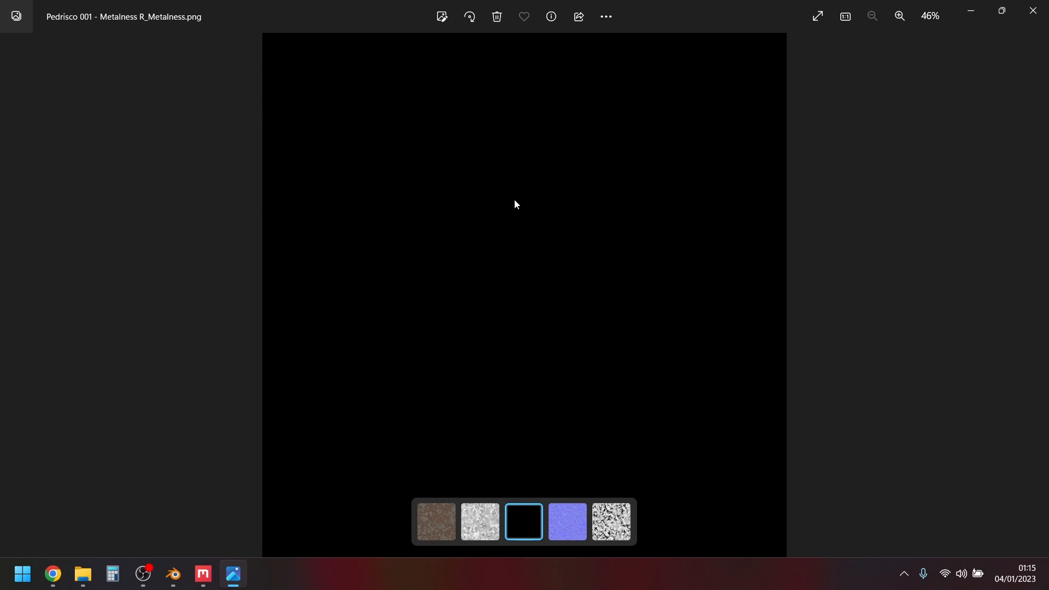
key("Right")
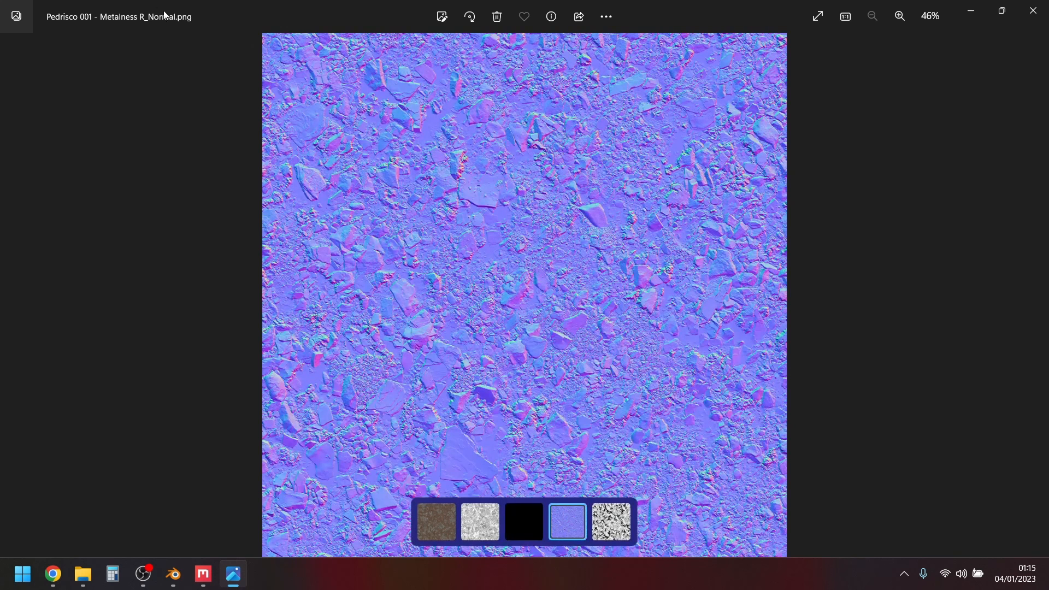
key("Right")
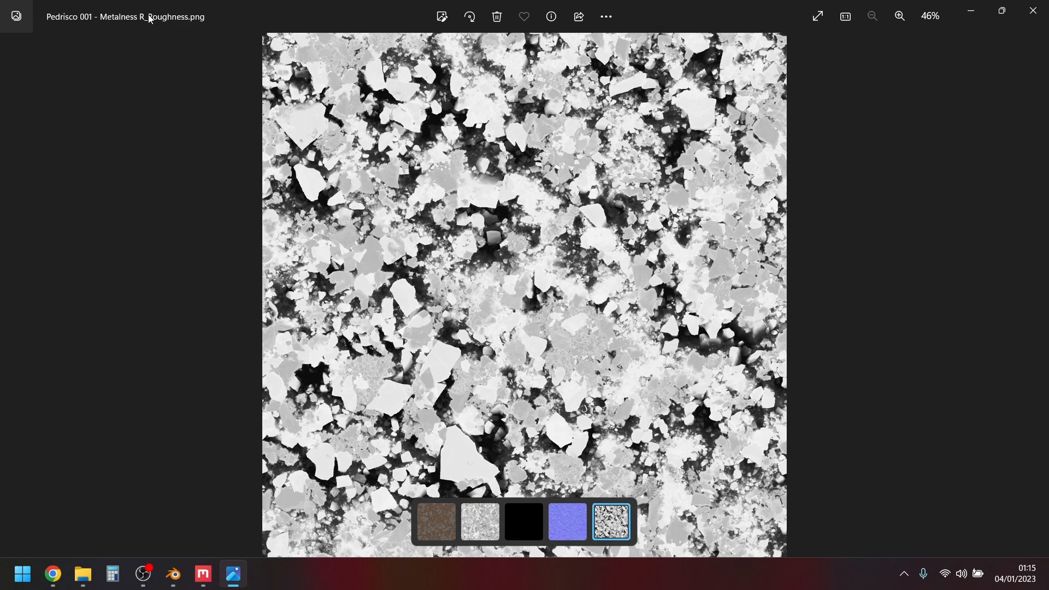
left_click(1032, 10)
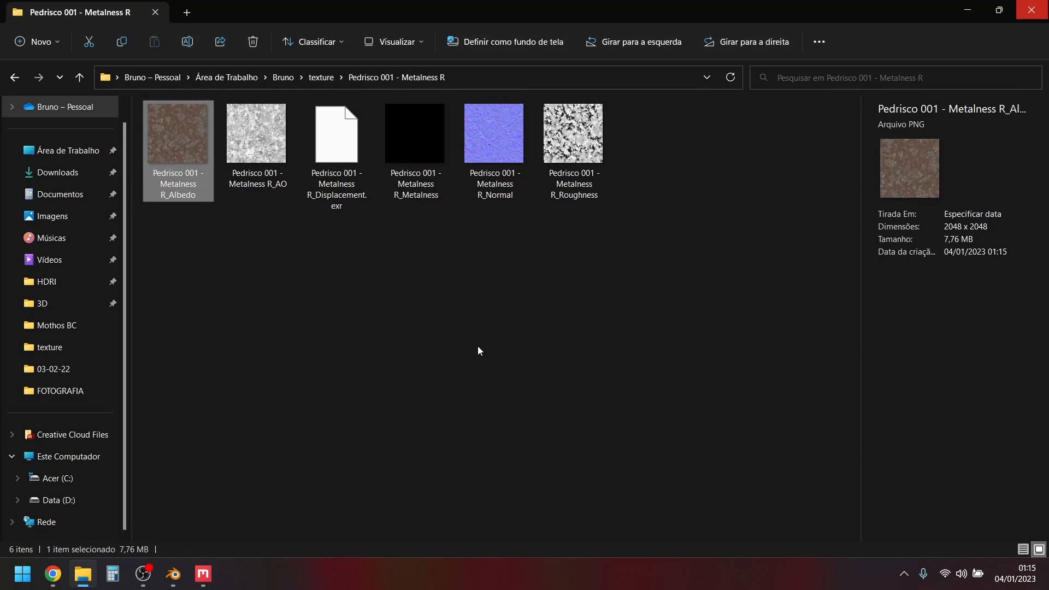
left_click(477, 346)
left_click(320, 78)
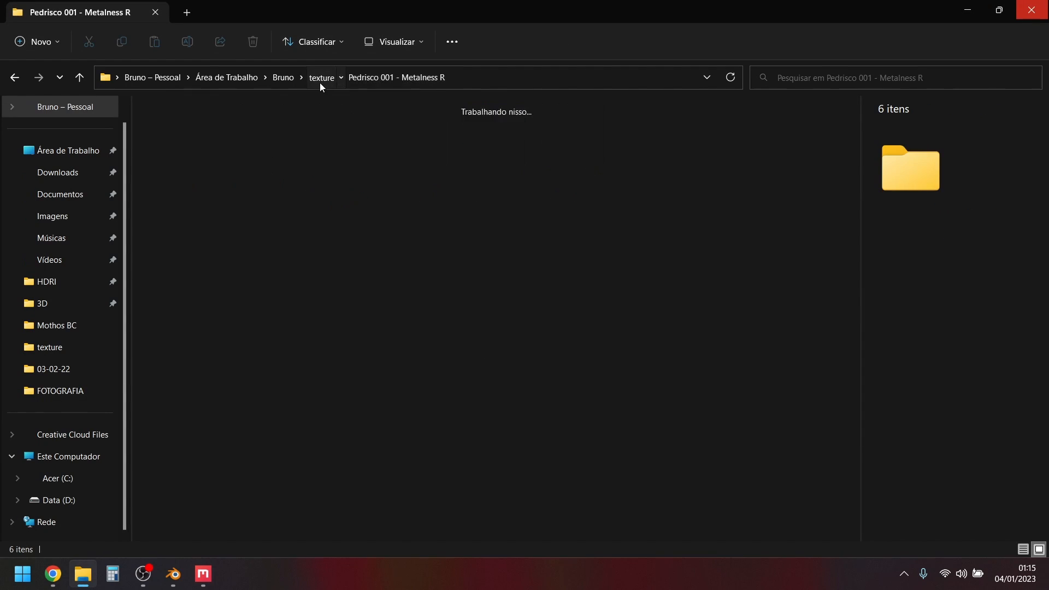
Switch to Quixel Mixer and change the texture preset to Specular Maps.
left_click(203, 574)
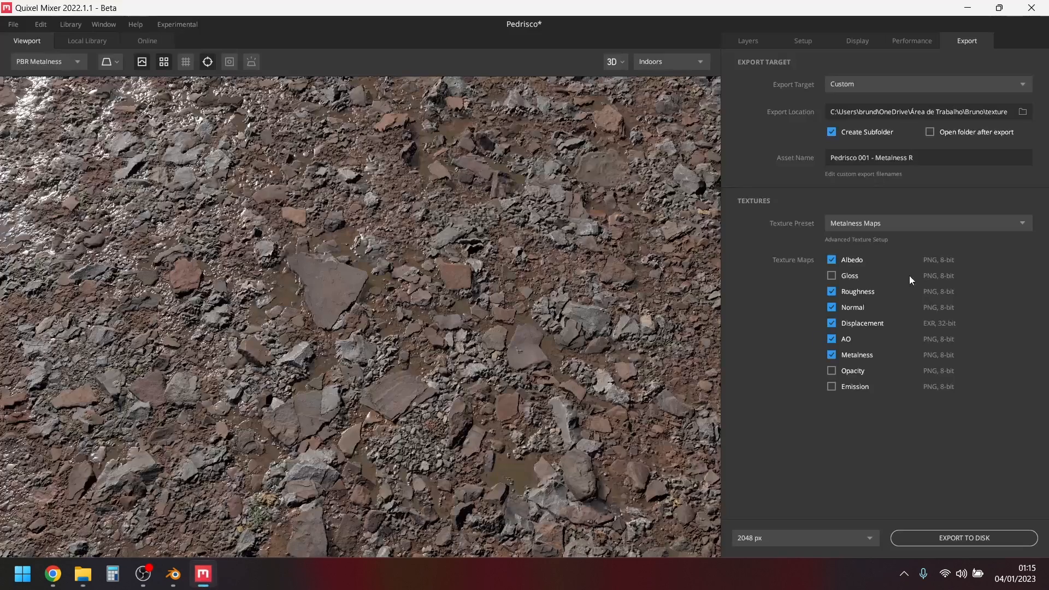
left_click(892, 225)
left_click(878, 257)
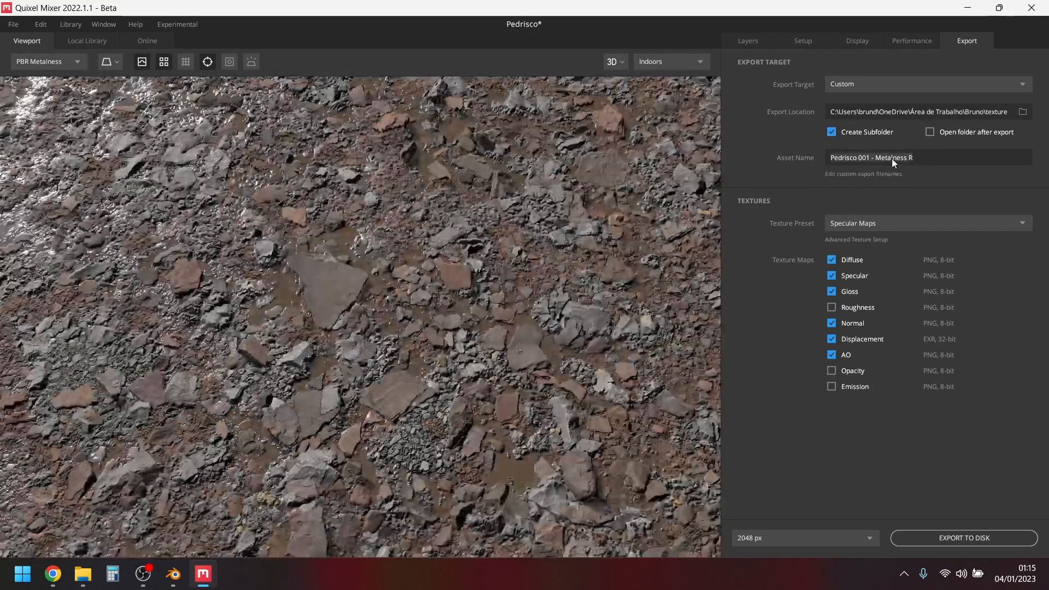
Rename the export asset as "Pedrisco 001 - Specular G" and export its maps to disk.
left_click(876, 159)
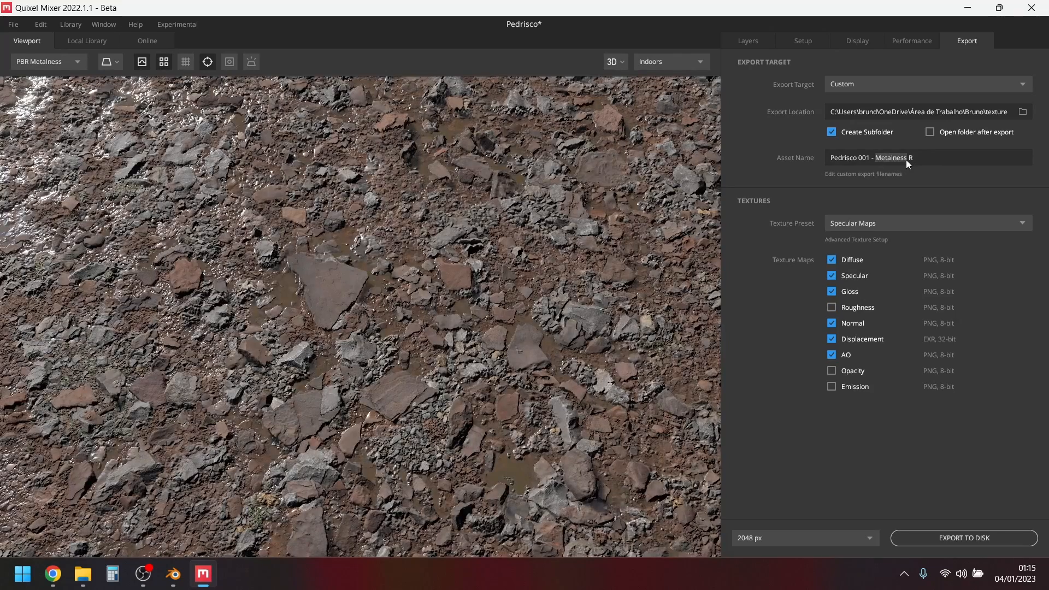
key("BackSpace")
type("Specular")
left_click(944, 539)
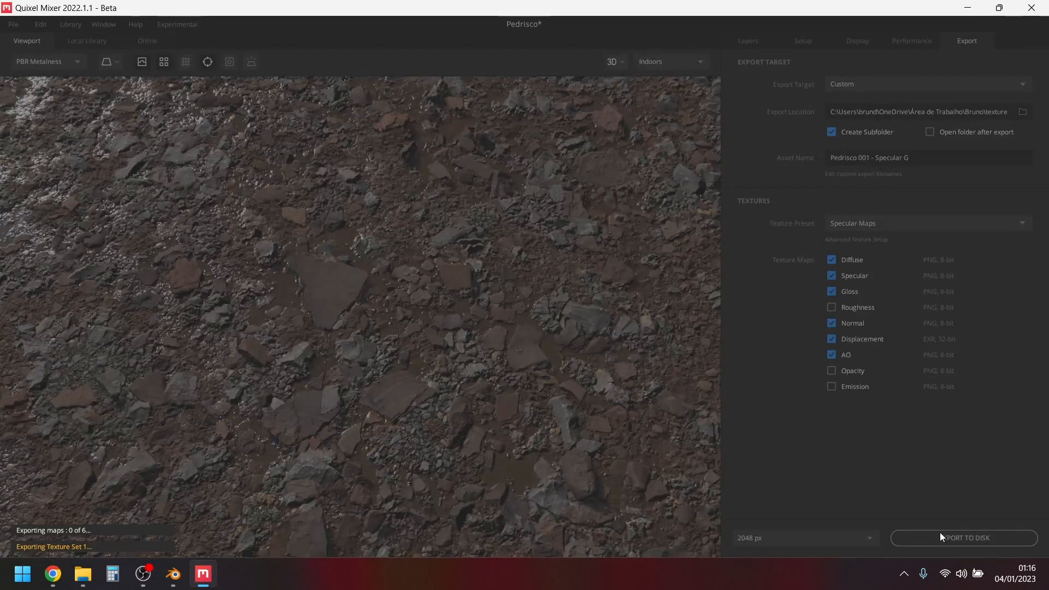
Switch to File Explorer and view the AO, Diffuse, Gloss, Normal and Specular maps in the "Pedrisco 001 - Specular G" folder.
key("alt+Tab")
double_click(234, 175)
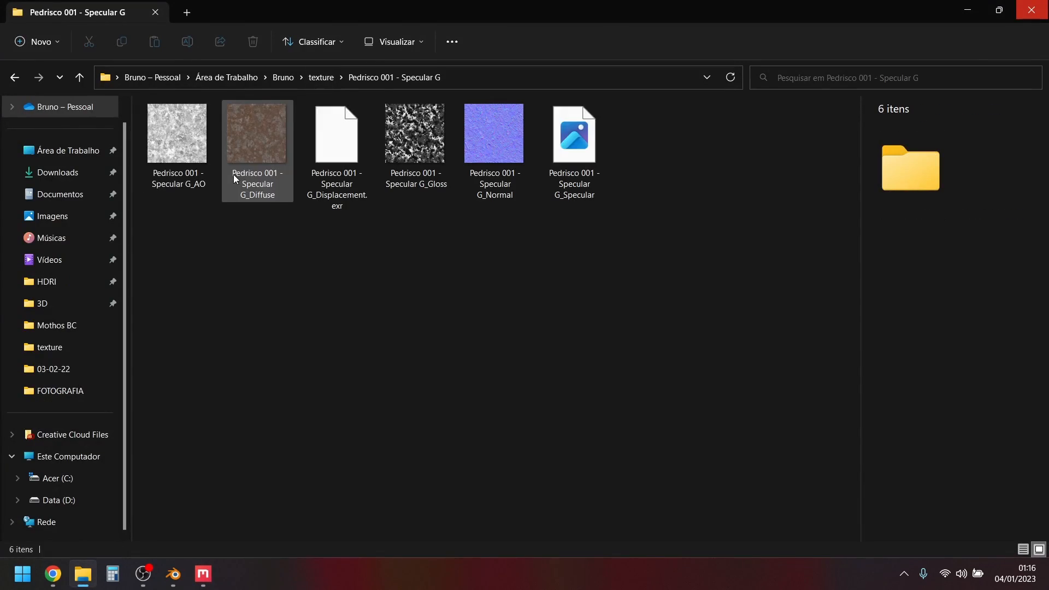
double_click(185, 148)
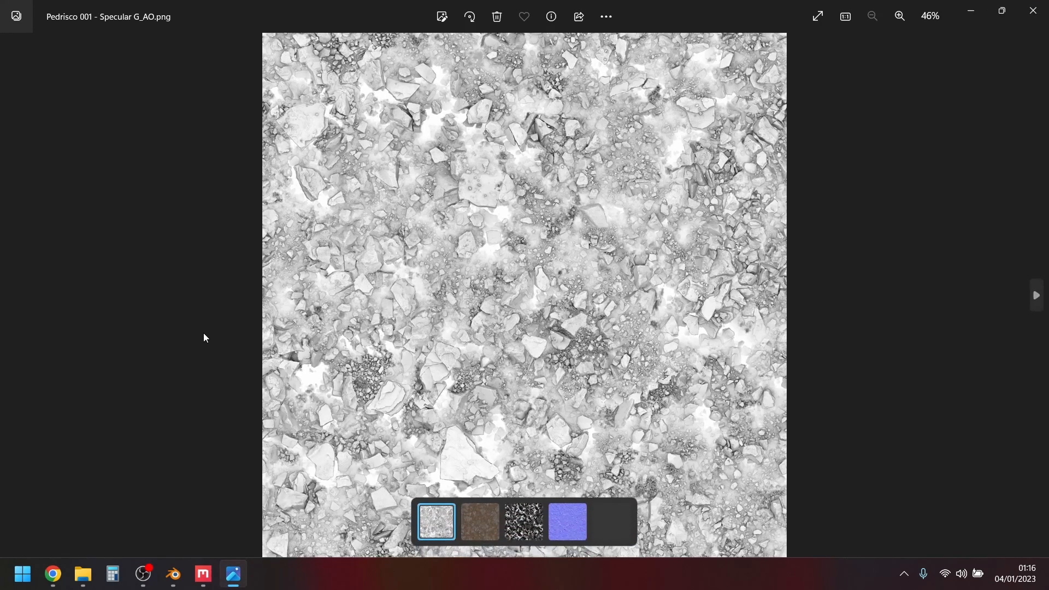
key("Right")
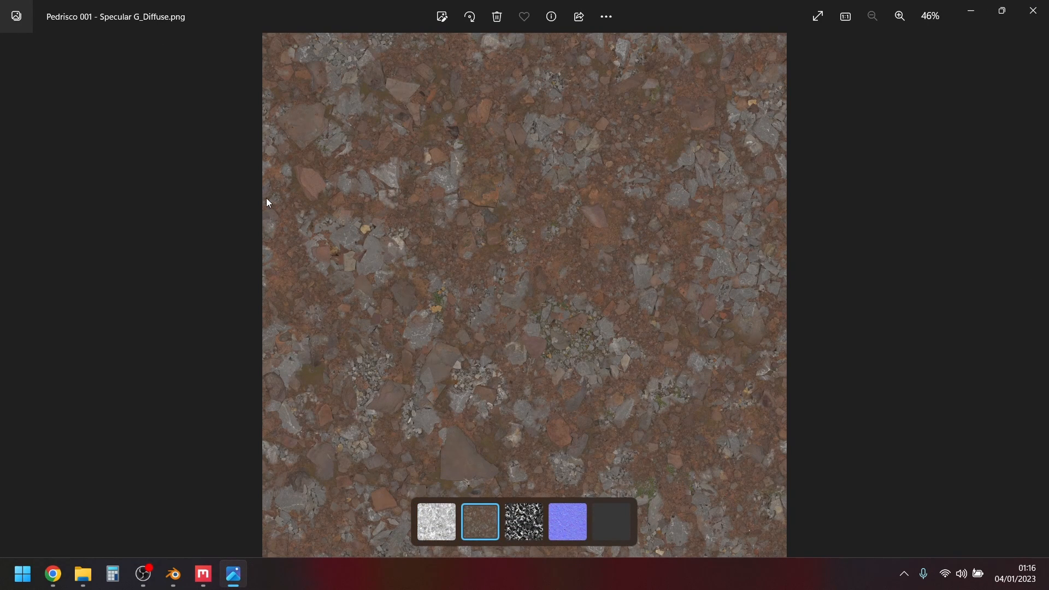
key("Right")
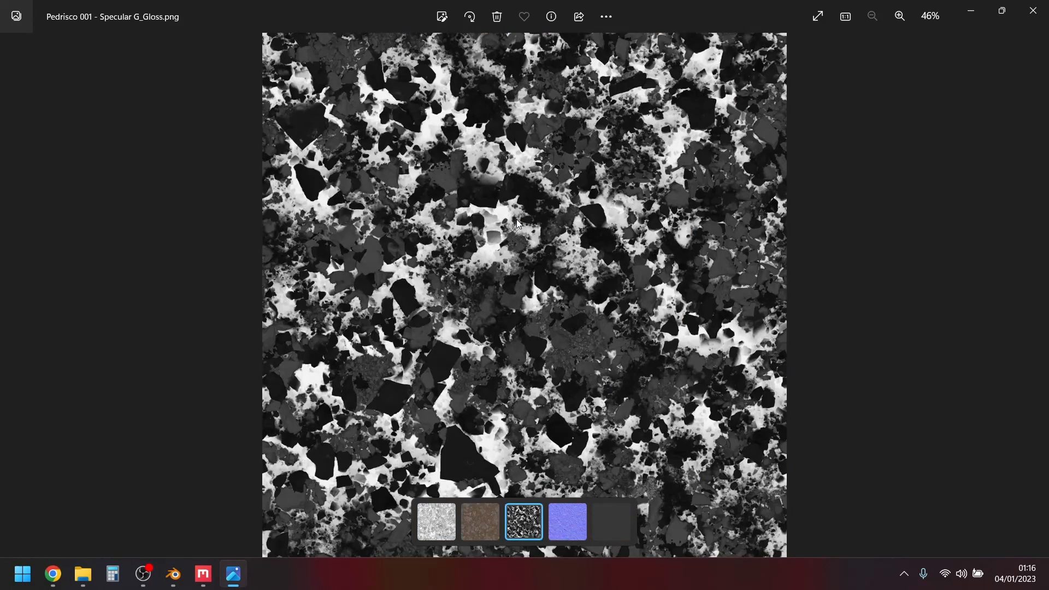
key("Right")
key("Right")
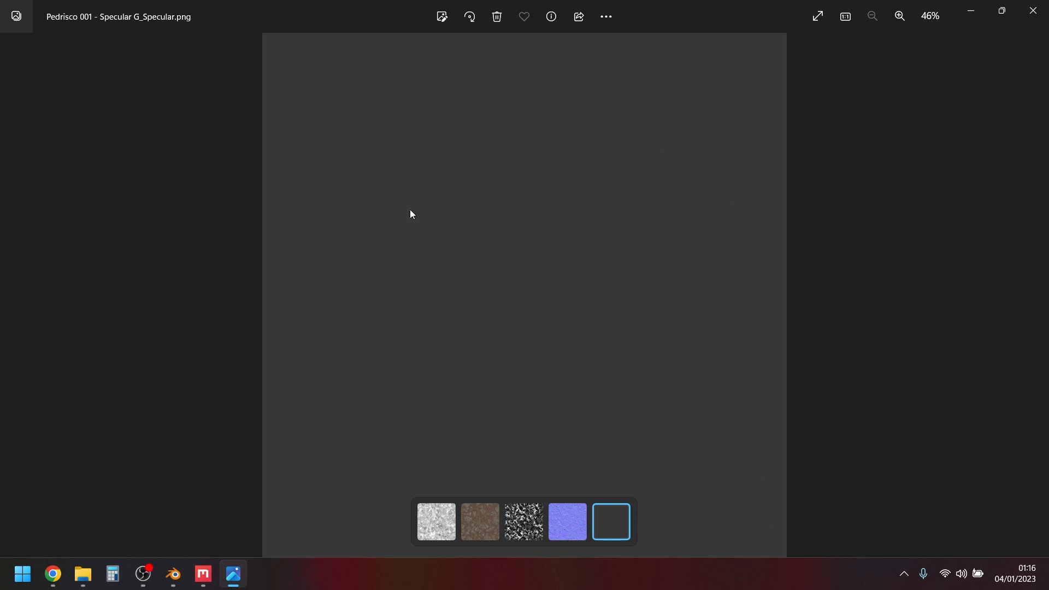
left_click(1033, 10)
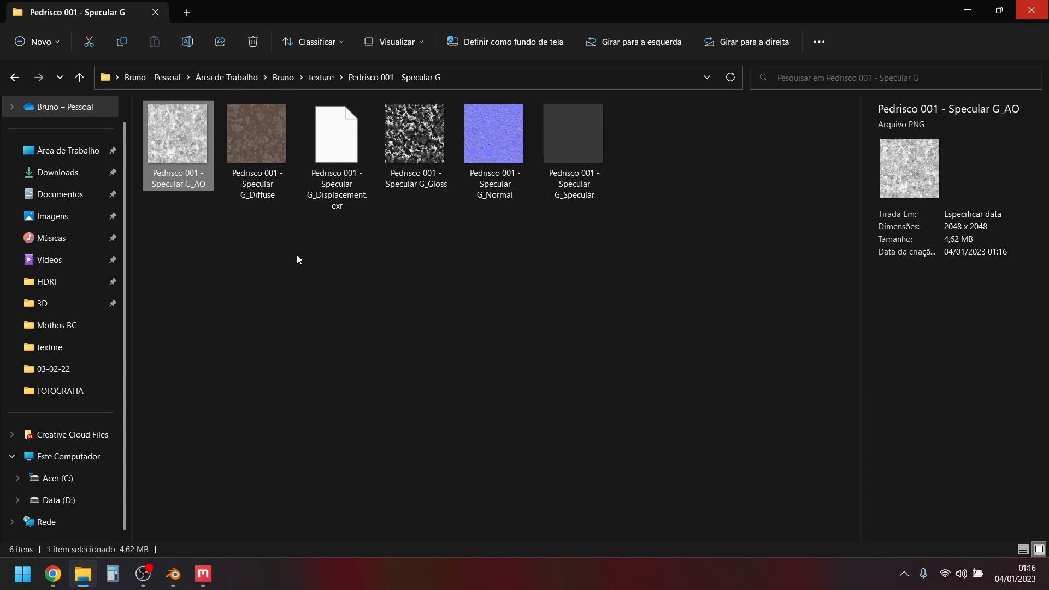
Switch to Blender and, in the Layout workspace, replace the default cube and camera with a plane.
left_click(173, 574)
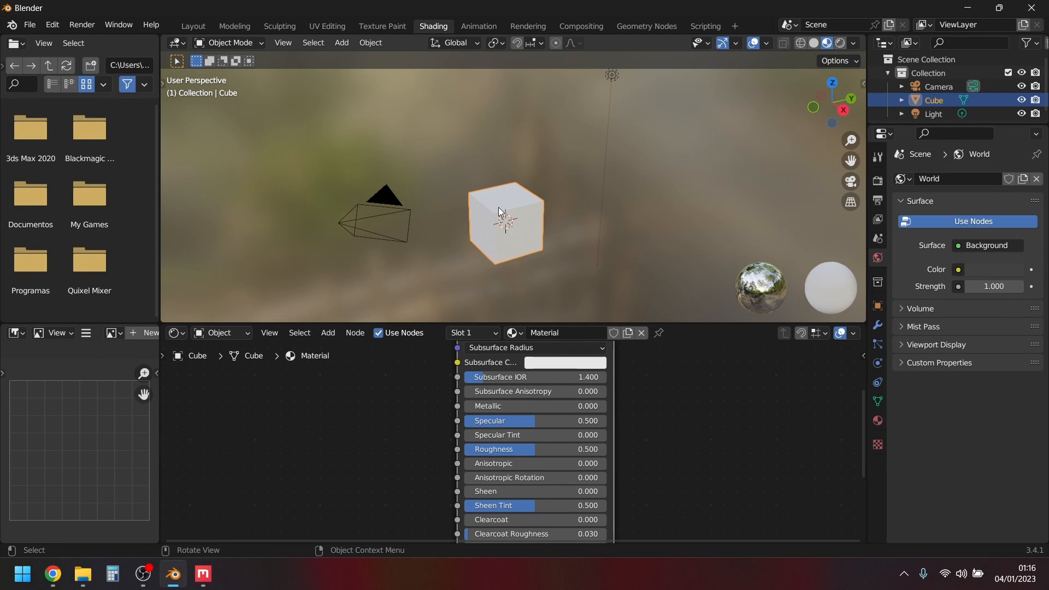
left_click(190, 30)
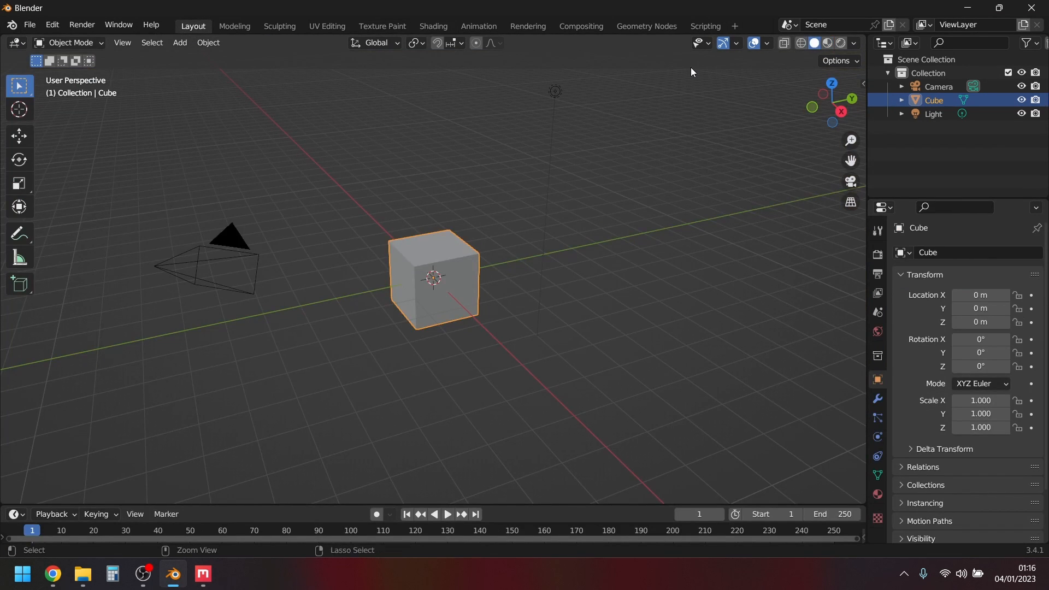
left_click(249, 250)
key("Delete")
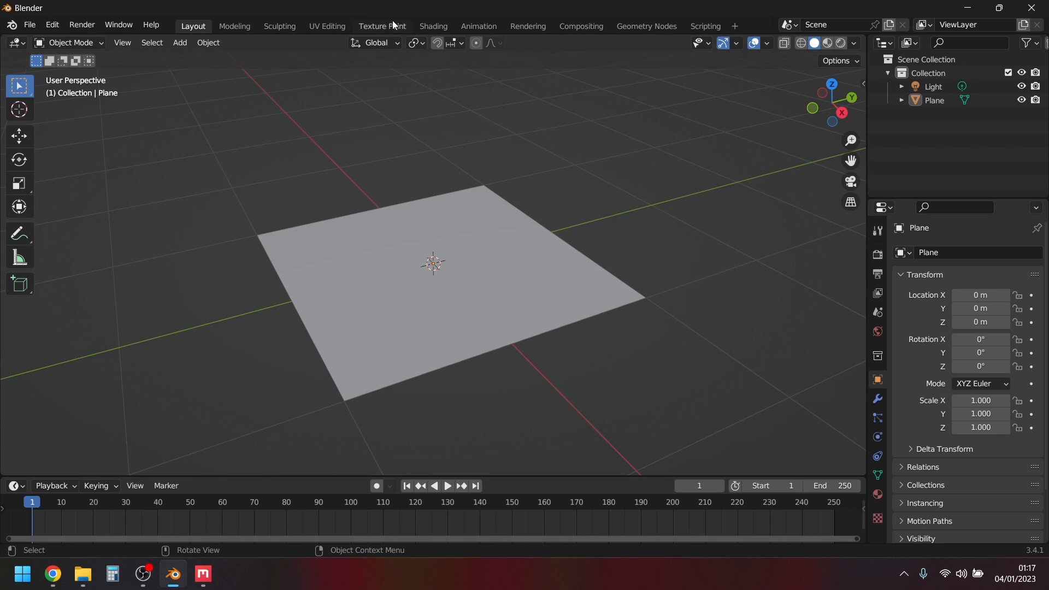
Create a new material for the plane in the Shading workspace and switch to File Explorer for the exported maps.
left_click(433, 26)
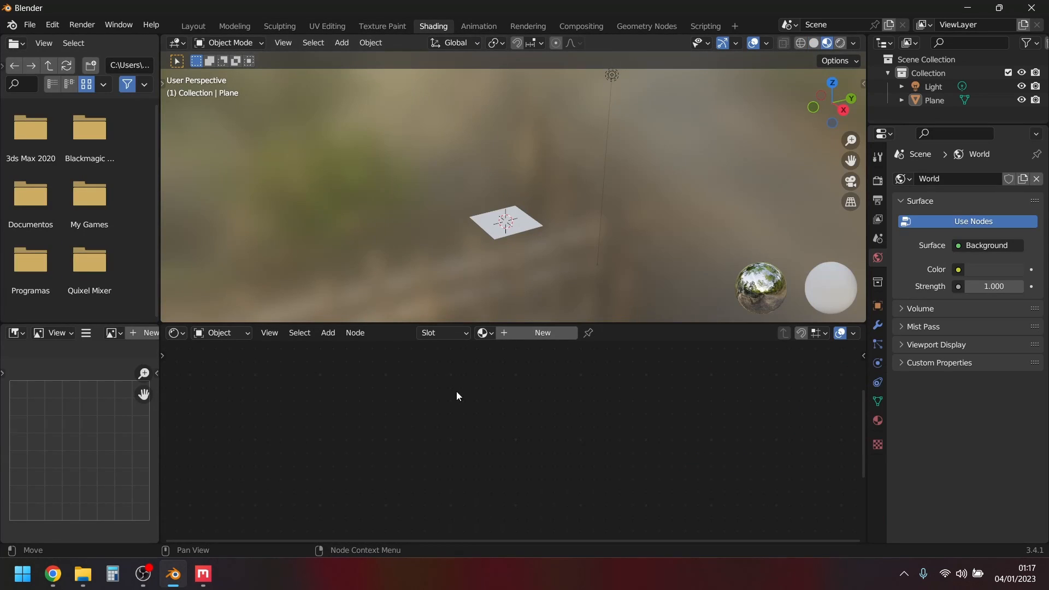
left_click(514, 335)
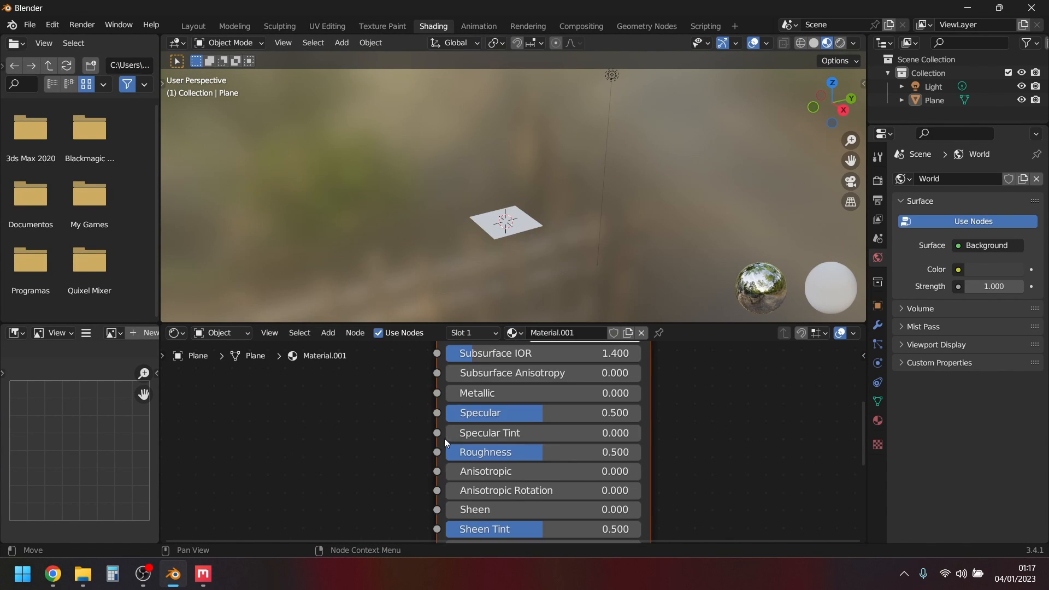
left_click(86, 578)
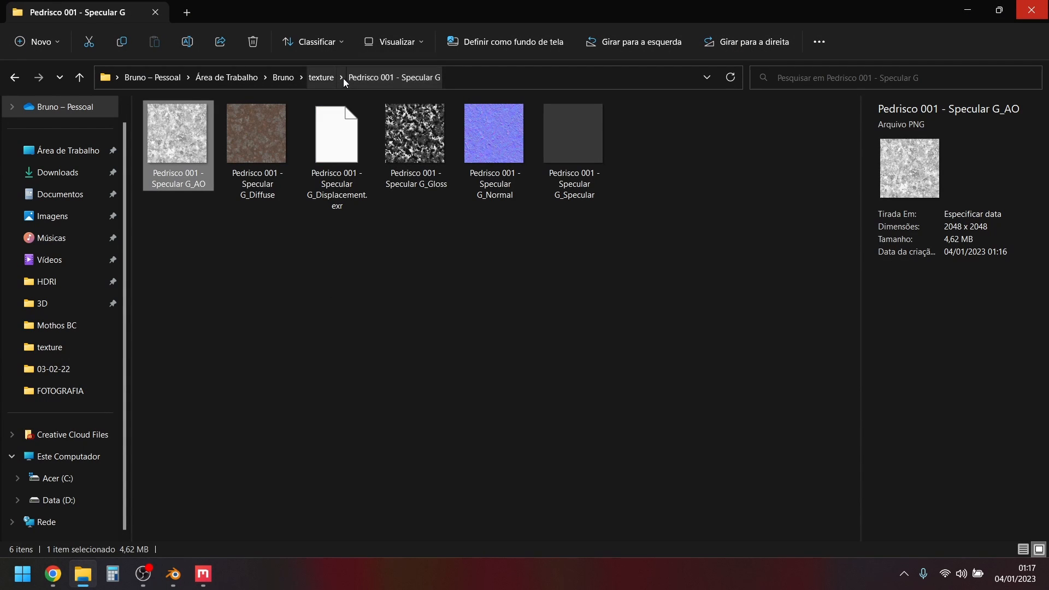
Copy the texture folder's path from File Explorer into Blender's file browser and open the "Pedrisco 001 - Metalness R" folder.
left_click(323, 78)
left_click(466, 77)
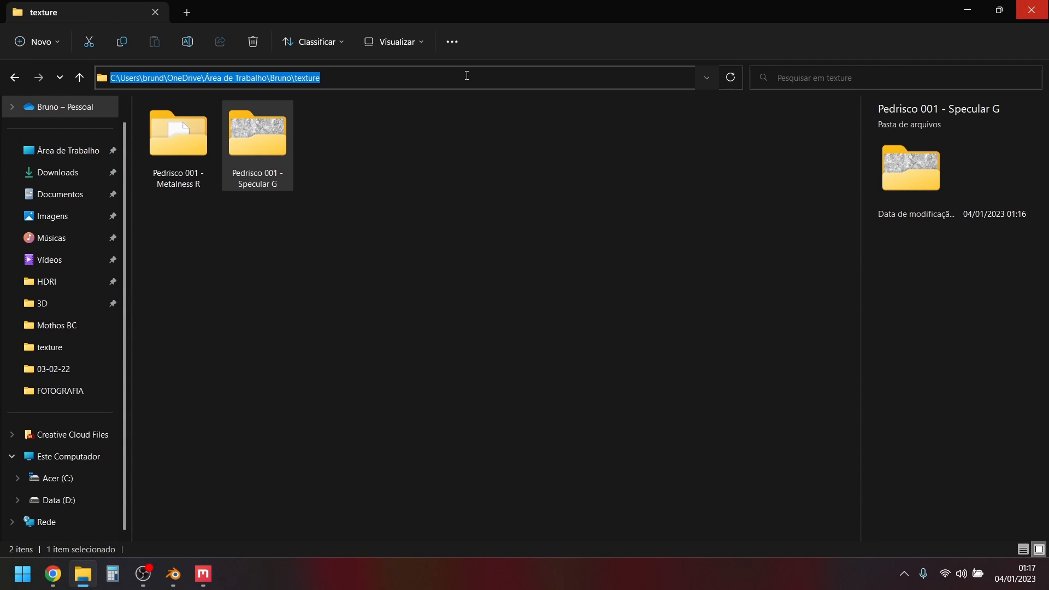
key("alt+Tab")
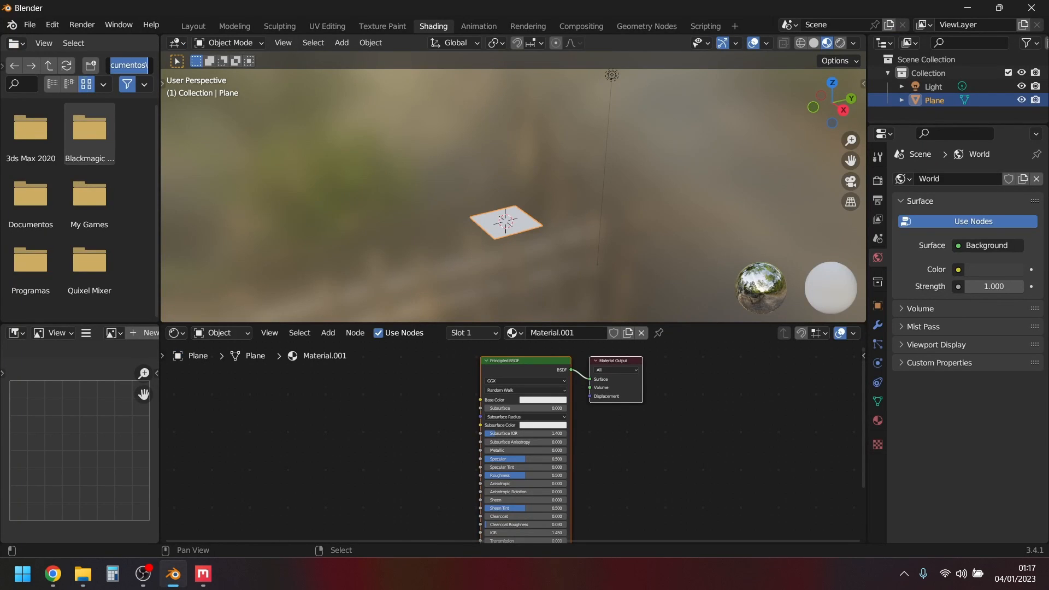
key("ctrl+v")
key("Return")
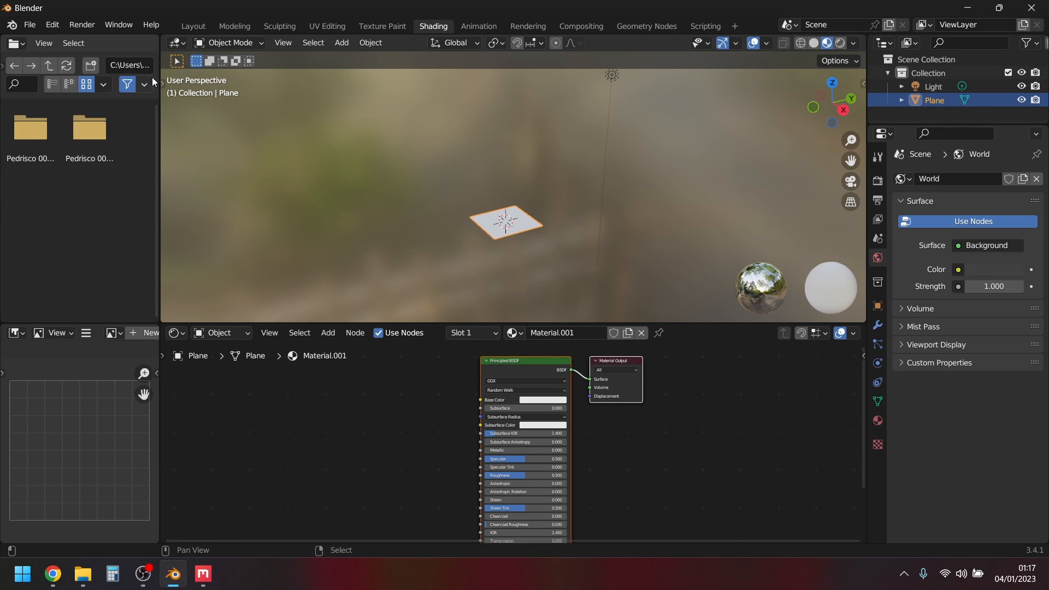
double_click(39, 138)
left_click(48, 148)
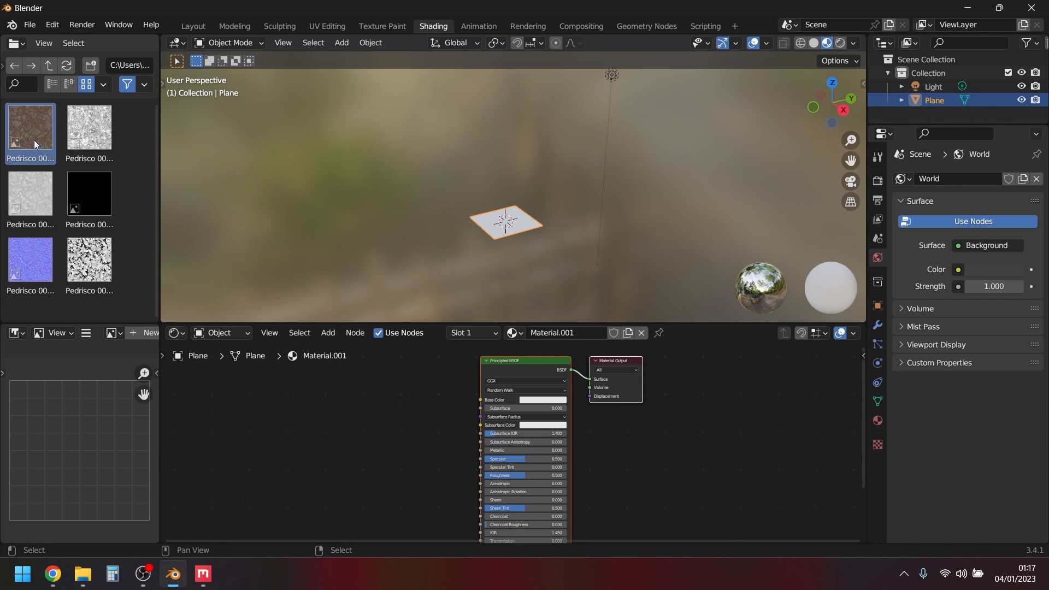
Add the Metalness R_Albedo map to the plane's material and connect its color to the Principled BSDF's Base Color.
left_click_drag(34, 144, 227, 403)
left_click_drag(308, 409, 480, 400)
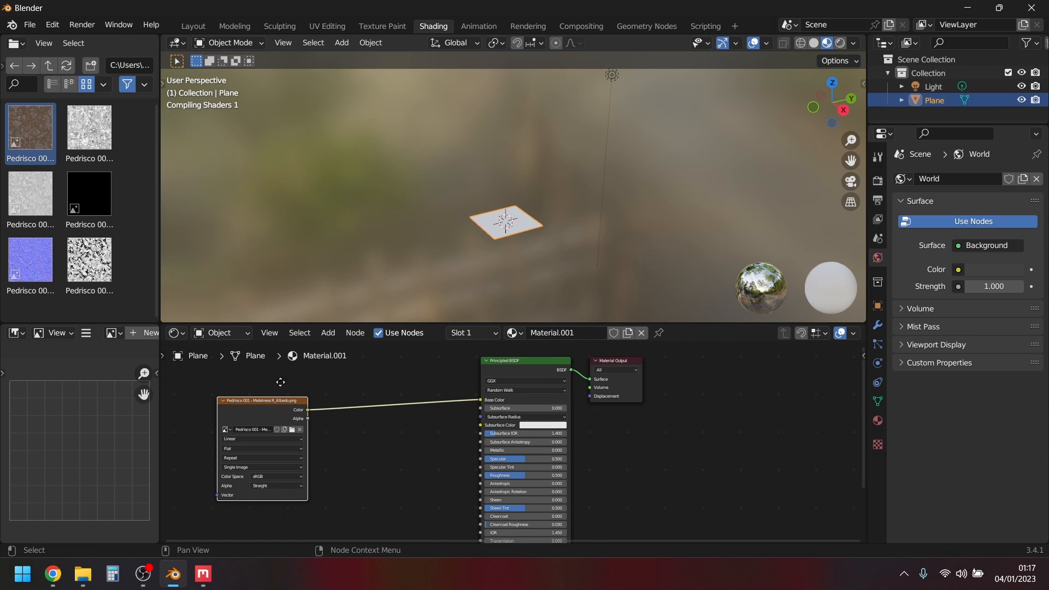
scroll(263, 410, "up", 2)
middle_click_drag(229, 394, 373, 389)
scroll(373, 389, "up", 1)
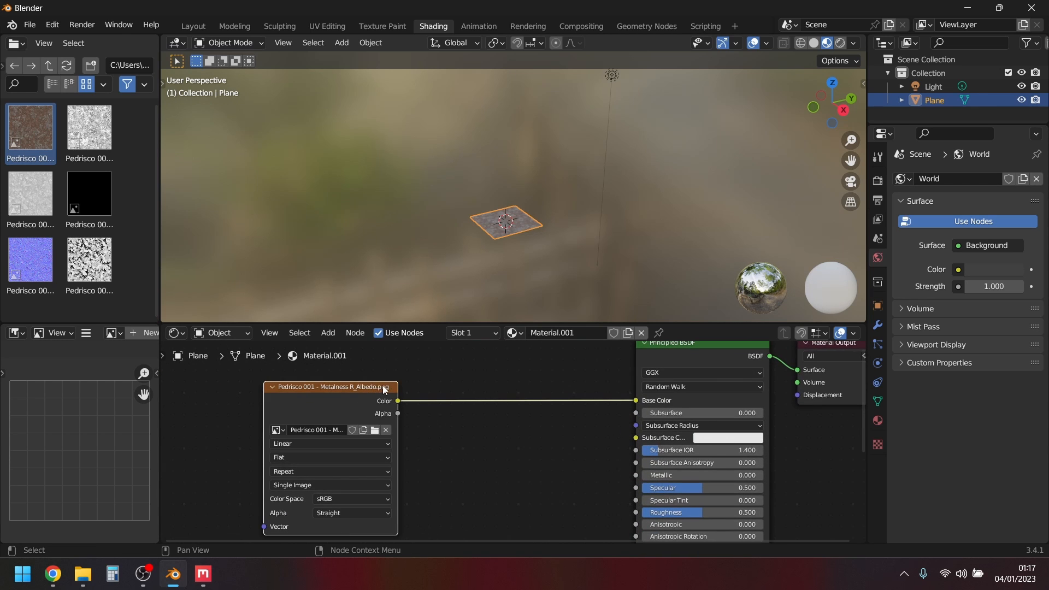
left_click_drag(373, 390, 381, 378)
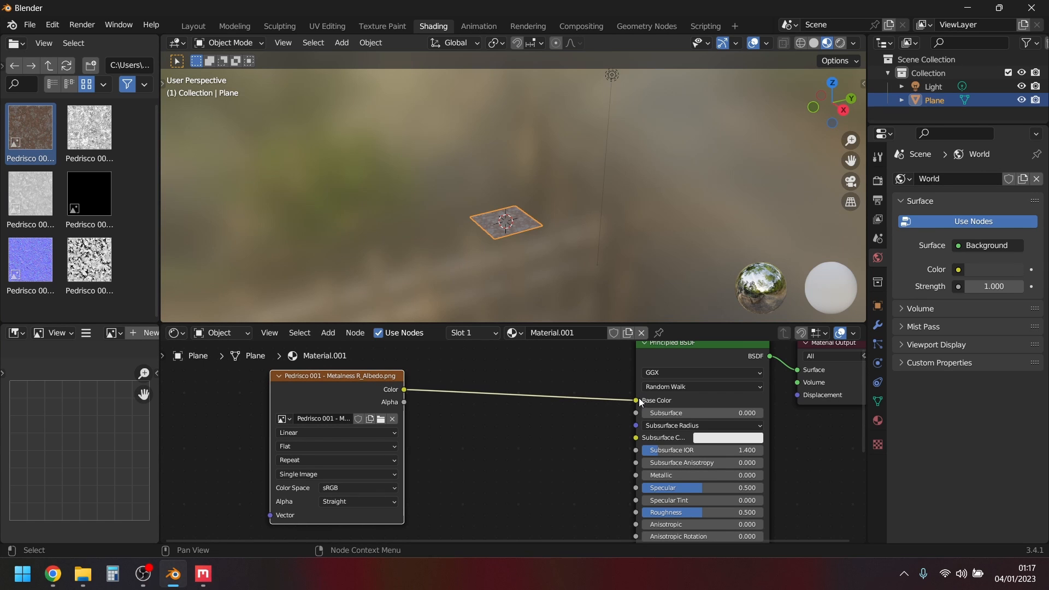
Examine the albedo texture on the plane up close and from several angles in the viewport.
scroll(285, 379, "down", 1)
scroll(499, 226, "up", 3)
middle_click_drag(499, 227, 479, 261)
scroll(477, 260, "up", 4)
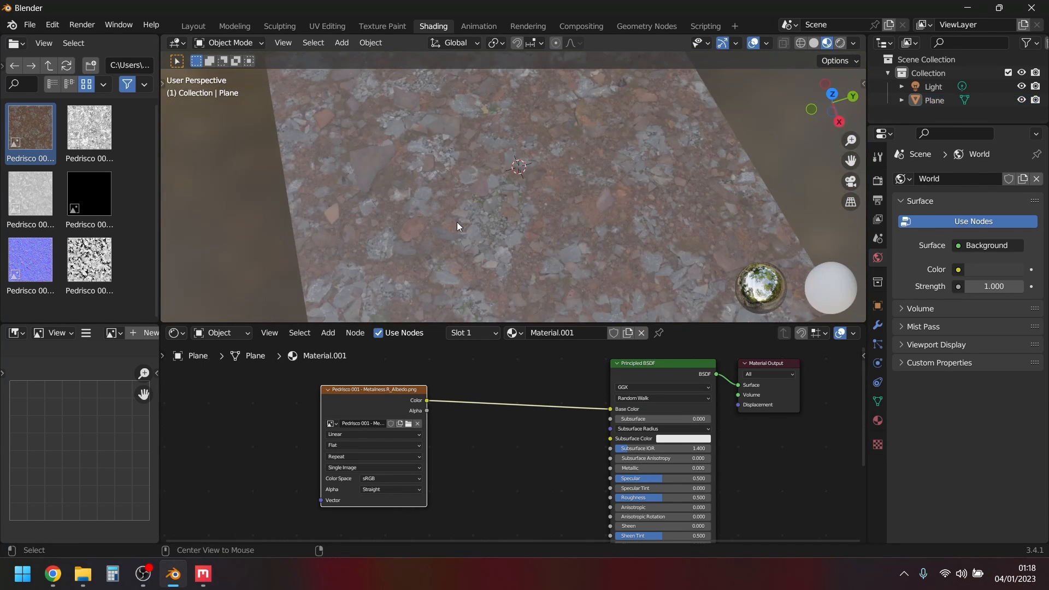
key("alt+a")
middle_click_drag(497, 189, 485, 224)
left_click_drag(421, 235, 533, 124)
middle_click_drag(421, 225, 463, 168)
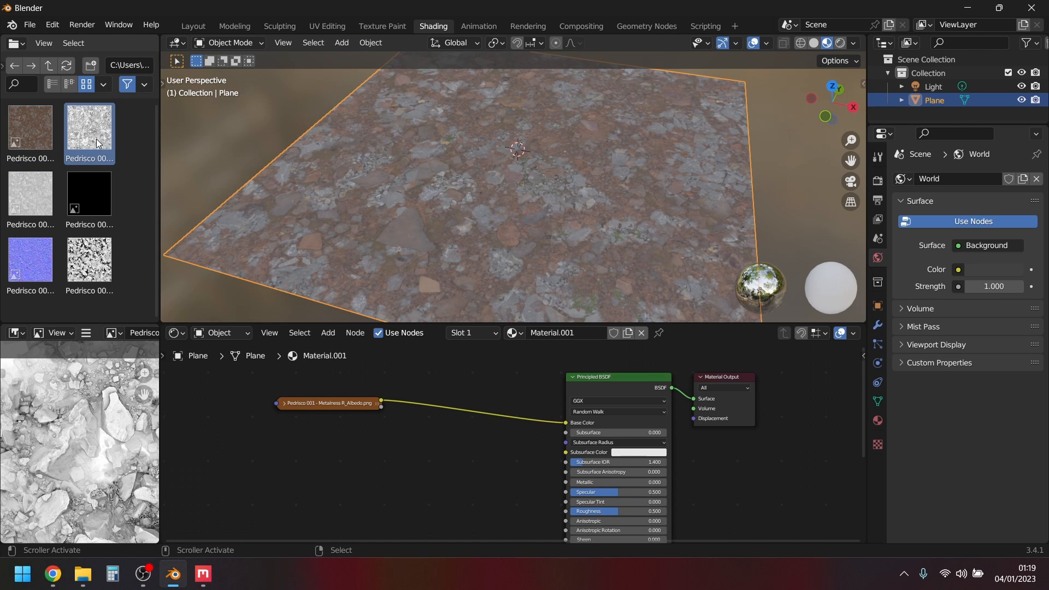
Add the Metalness R_AO map to the material, set its color space to Non-Color and collapse the node.
left_click_drag(103, 143, 350, 440)
left_click(346, 443)
middle_click_drag(228, 478, 229, 478)
scroll(369, 431, "up", 2)
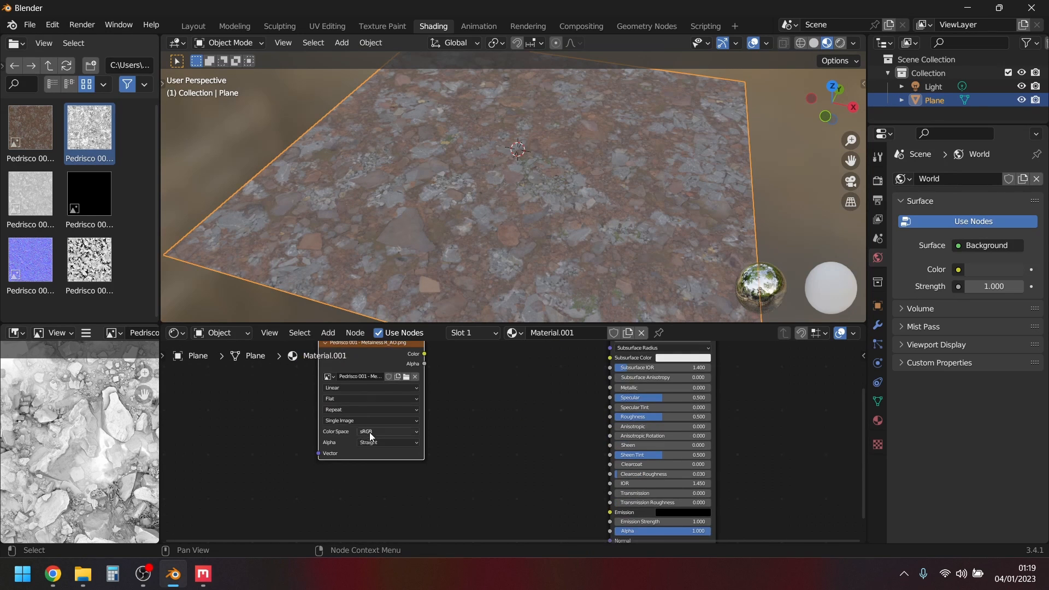
left_click(328, 413)
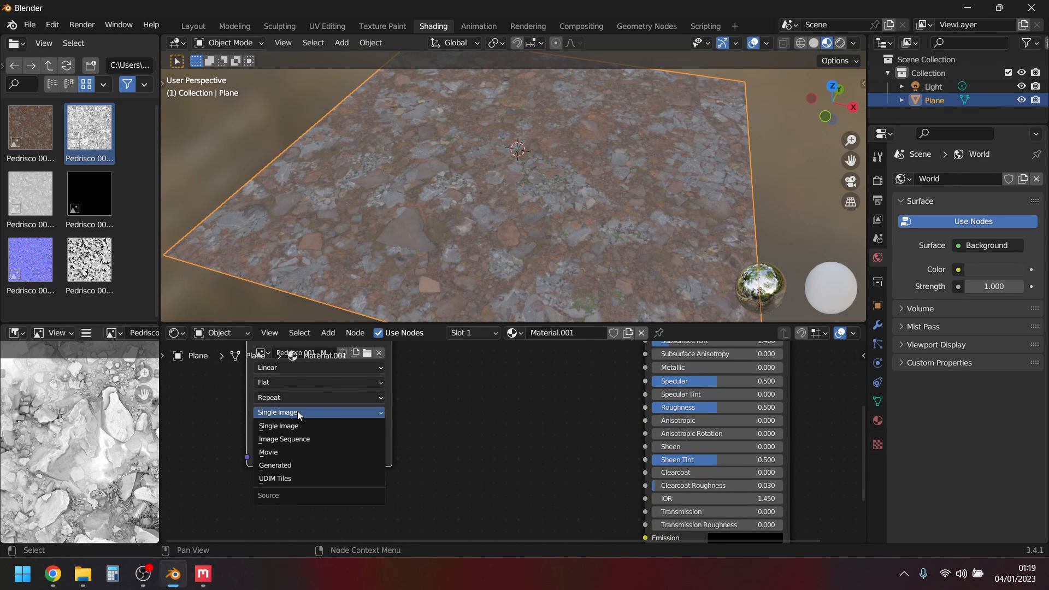
left_click(297, 410)
left_click(341, 424)
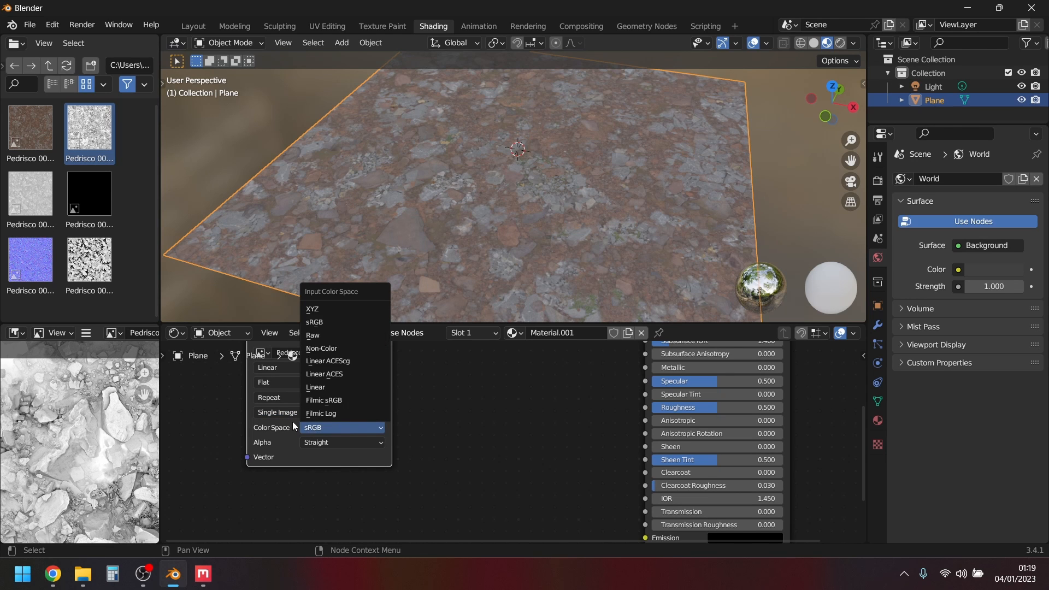
left_click(335, 427)
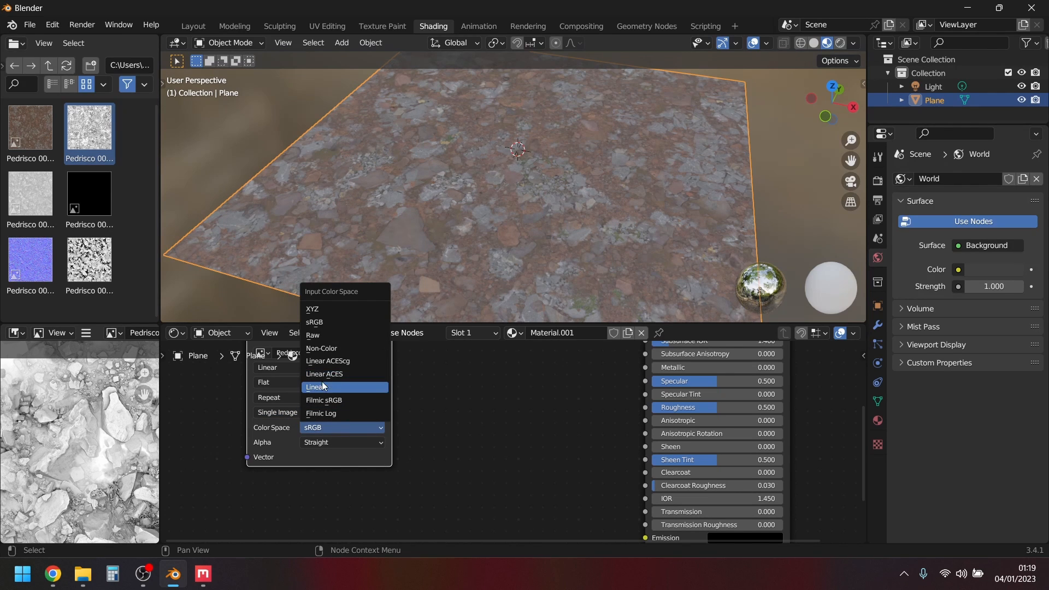
left_click(330, 349)
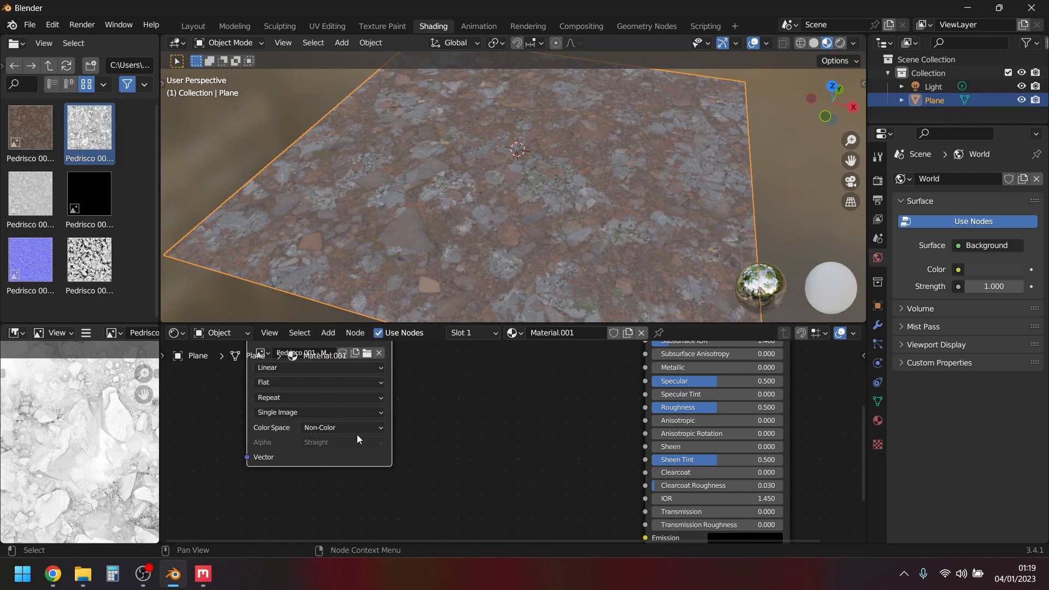
scroll(369, 431, "up", 2, "shift")
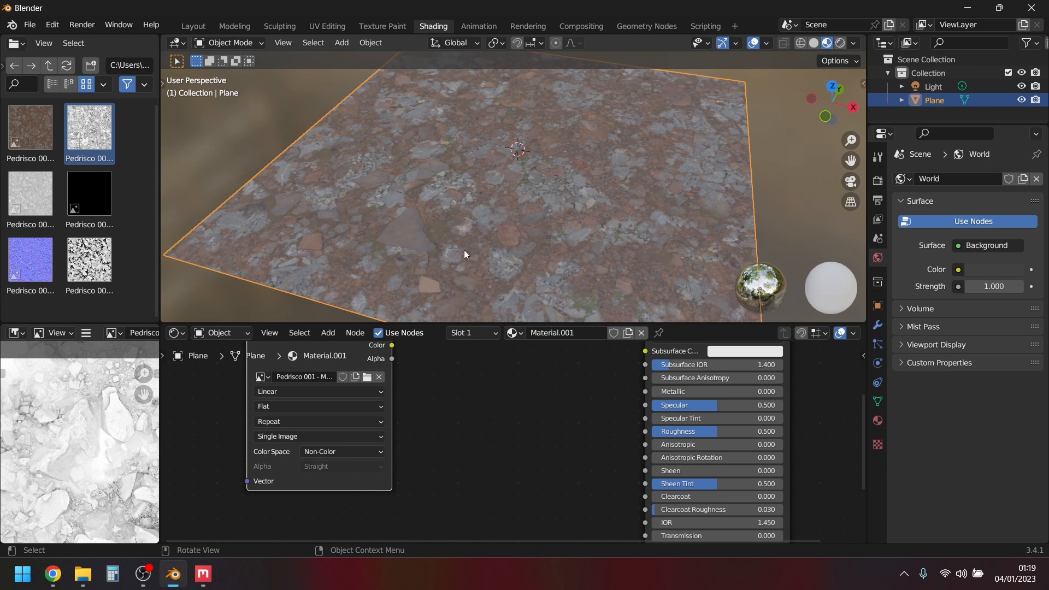
middle_click_drag(385, 394, 421, 474)
left_click(294, 415)
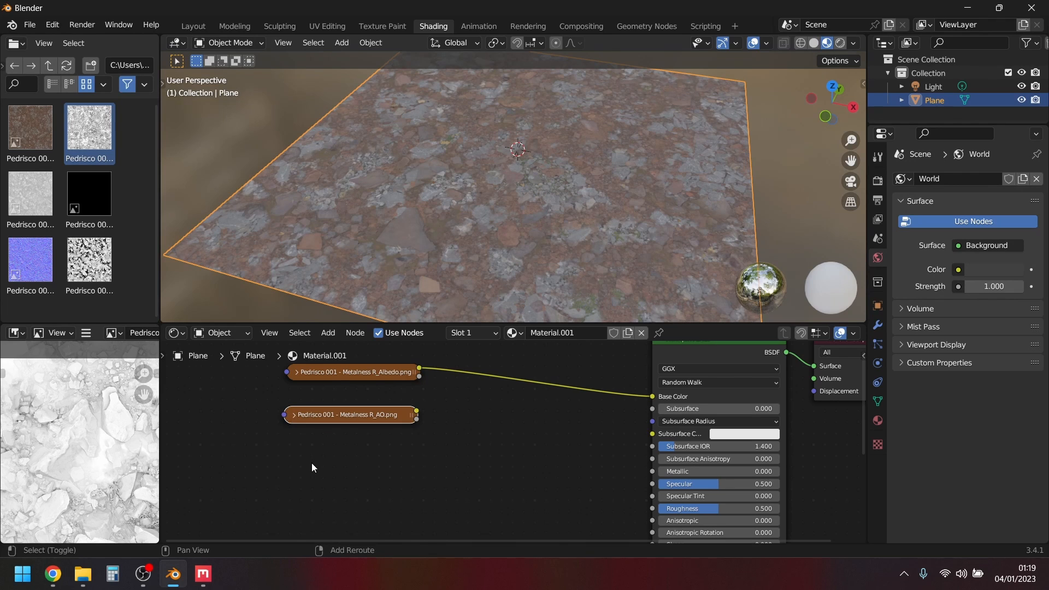
Insert a Mix Color node between the albedo map and Base Color, and connect the AO map to its B input.
key("shift+a")
mouse_move(461, 474)
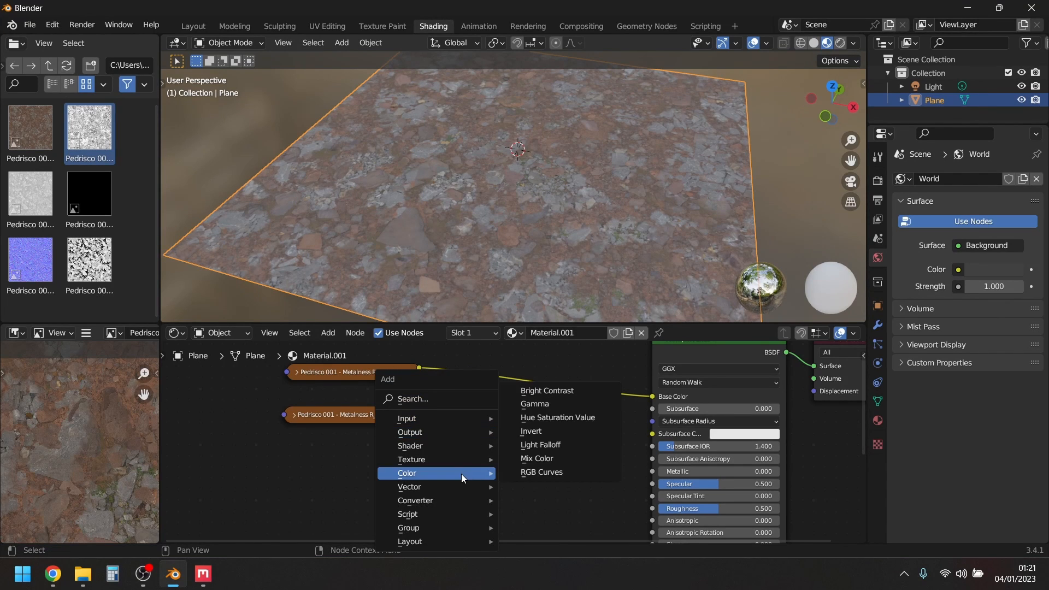
left_click(546, 460)
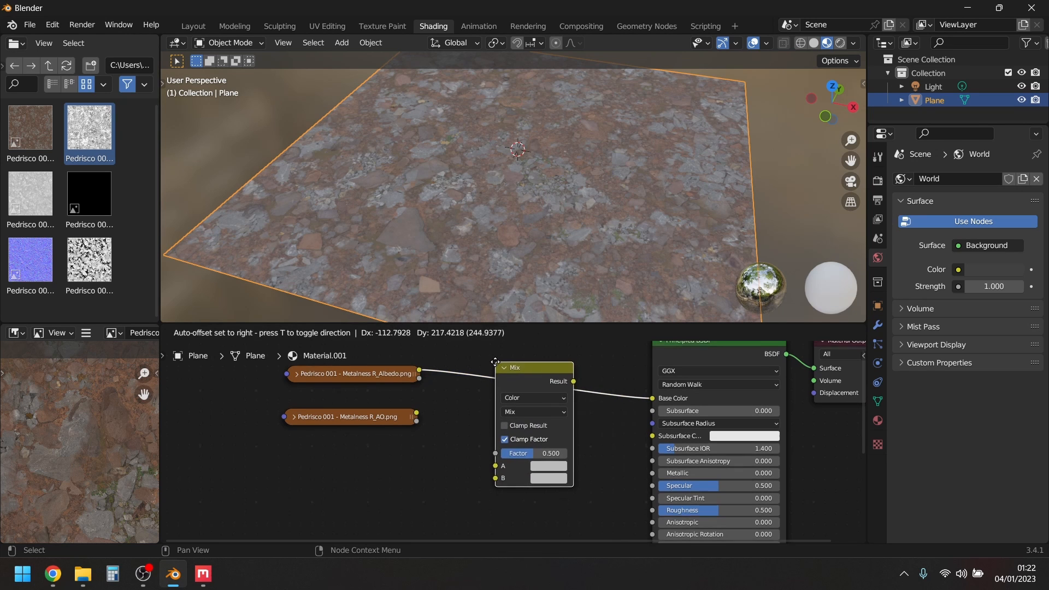
left_click(505, 374)
left_click_drag(416, 420, 503, 482)
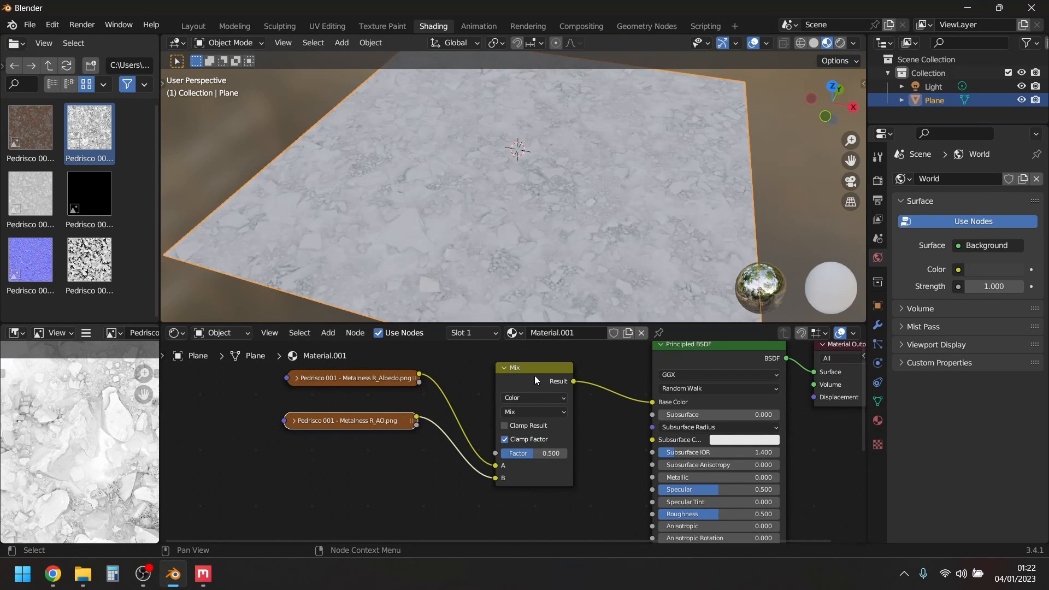
Set the Mix node's blending mode to Multiply with a factor of 1.000, and compact the node layout.
left_click(548, 402)
left_click(513, 388)
left_click(529, 412)
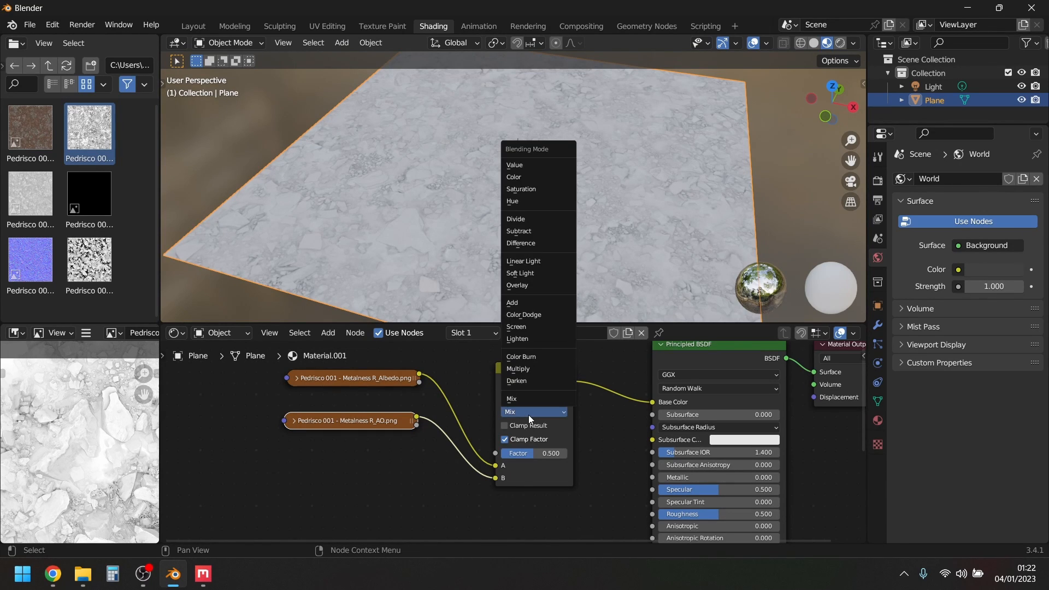
left_click(530, 369)
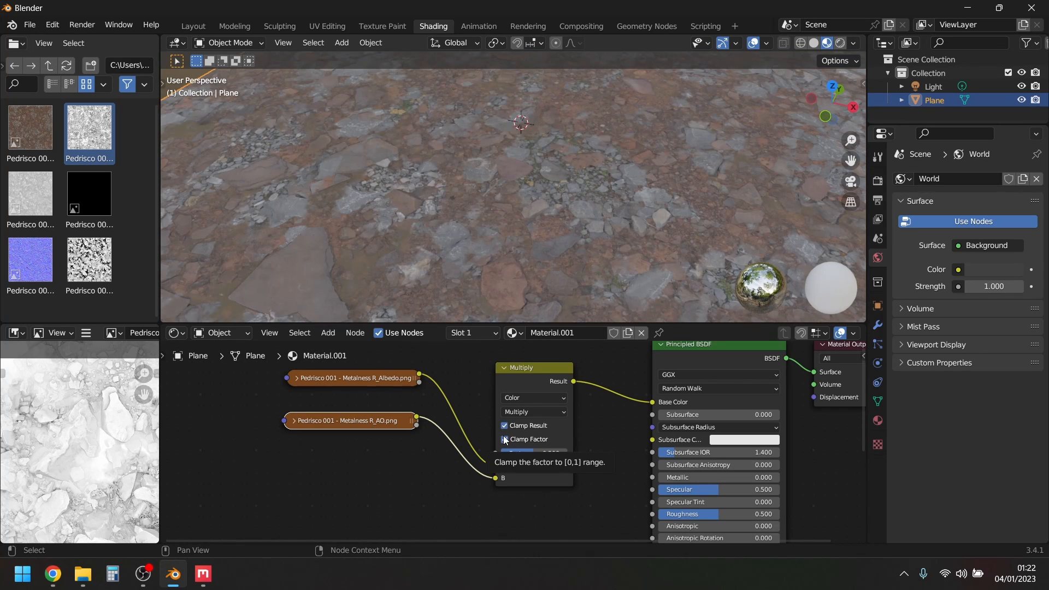
left_click_drag(537, 453, 506, 453)
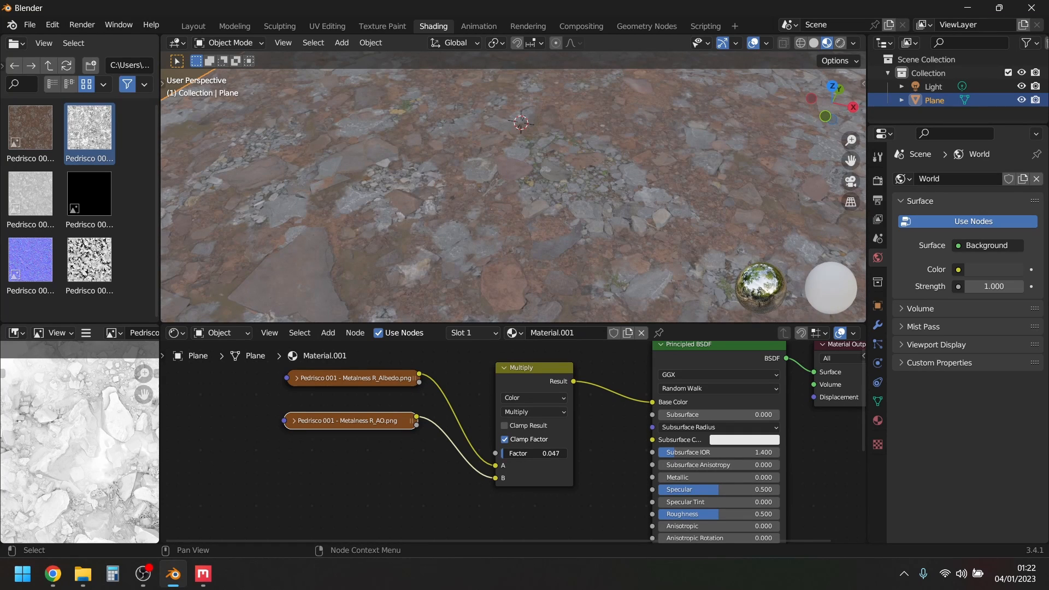
left_click_drag(507, 454, 566, 453)
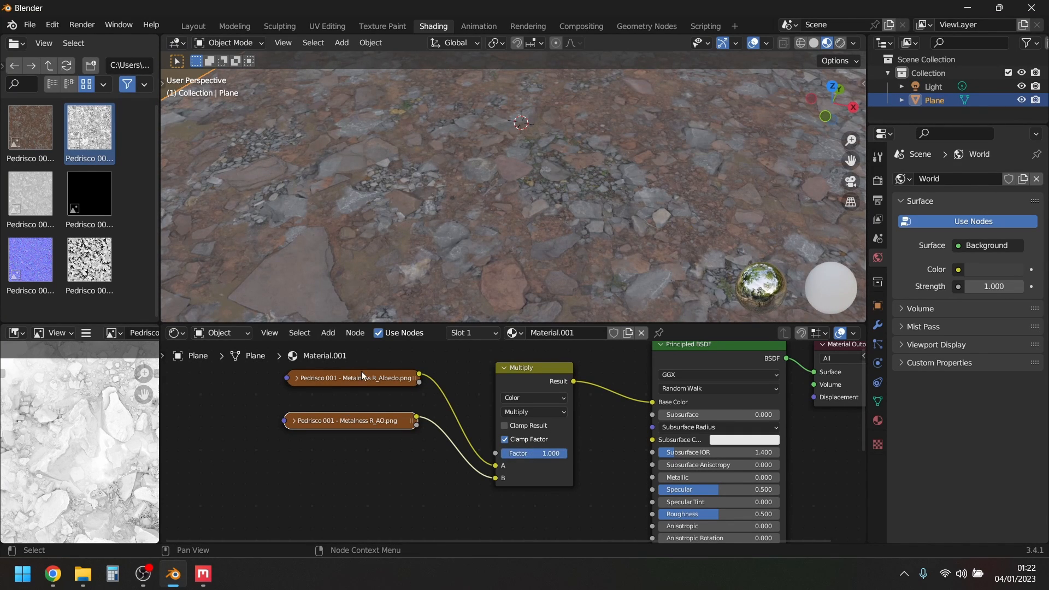
left_click_drag(369, 425, 389, 394)
left_click(505, 368)
Add the Metalness R_Displacement map and place it between the Principled BSDF and Material Output, moving the output farther away.
scroll(434, 431, "down", 2)
left_click_drag(31, 198, 269, 454)
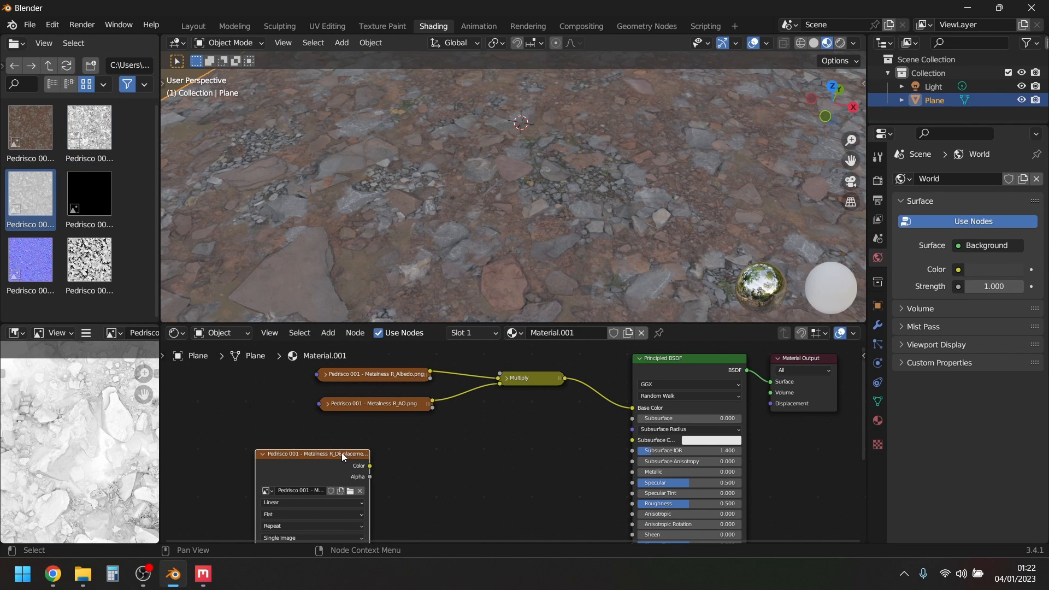
scroll(468, 391, "down", 4)
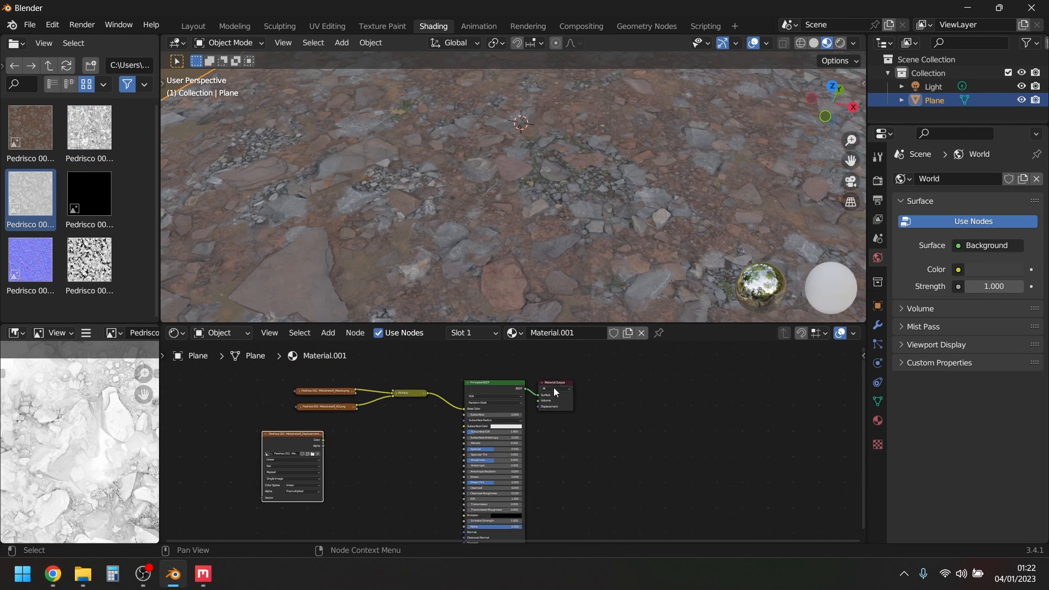
left_click_drag(556, 383, 687, 388)
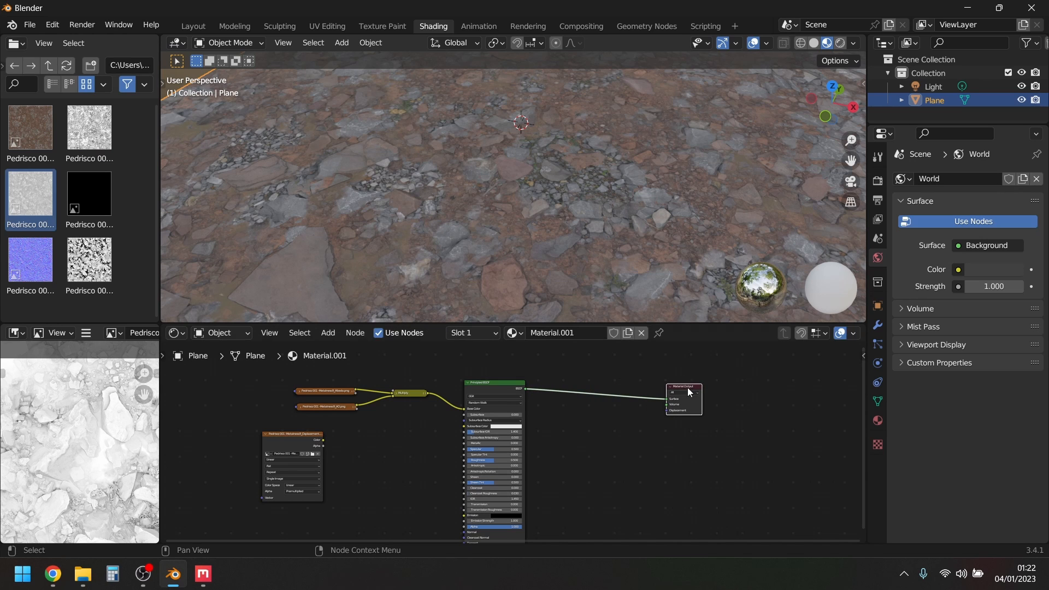
left_click_drag(289, 434, 571, 472)
left_click_drag(693, 386, 773, 389)
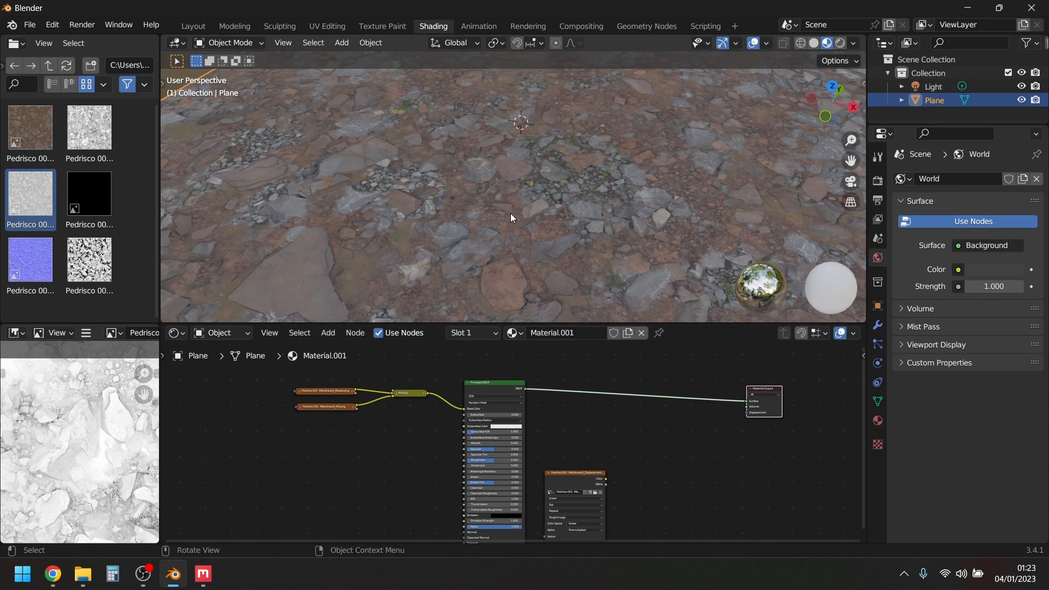
Add a Subdivision Surface modifier to the plane and set its subdivision type to Simple.
scroll(505, 216, "down", 6)
scroll(578, 198, "up", 5)
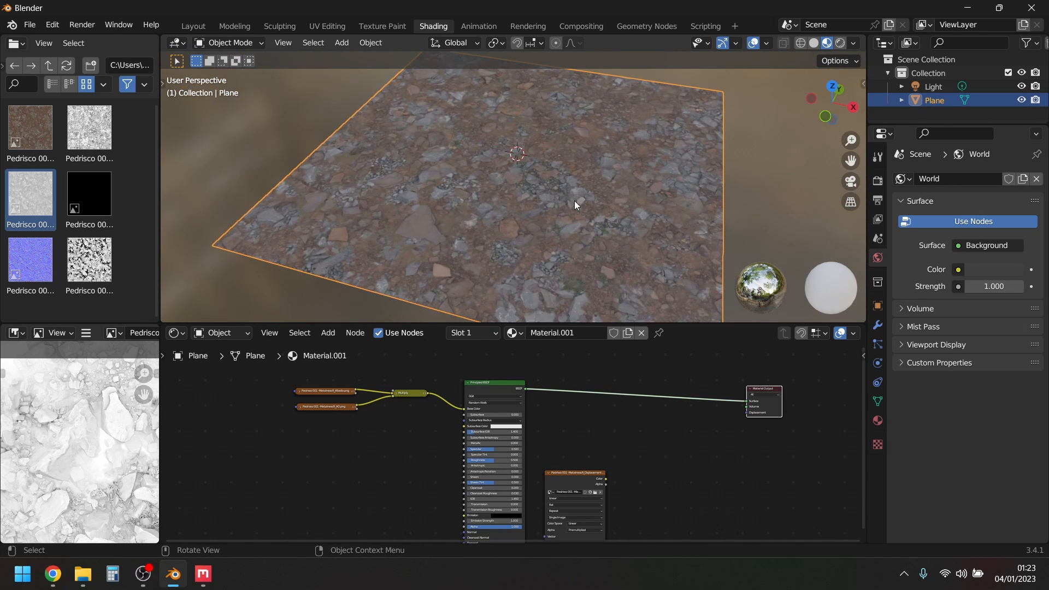
middle_click_drag(477, 206, 817, 389)
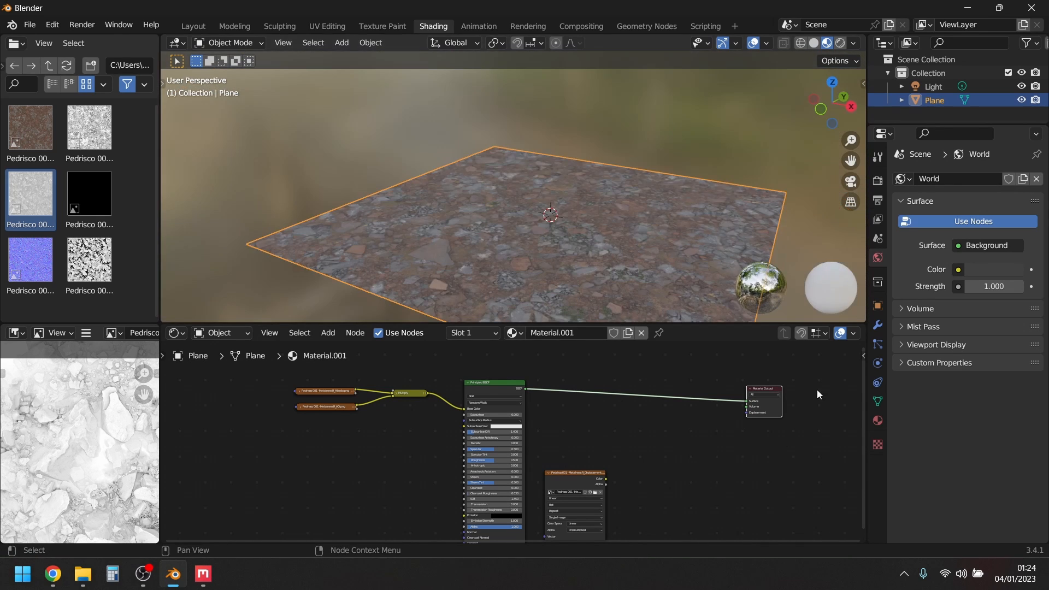
left_click(878, 326)
left_click(970, 179)
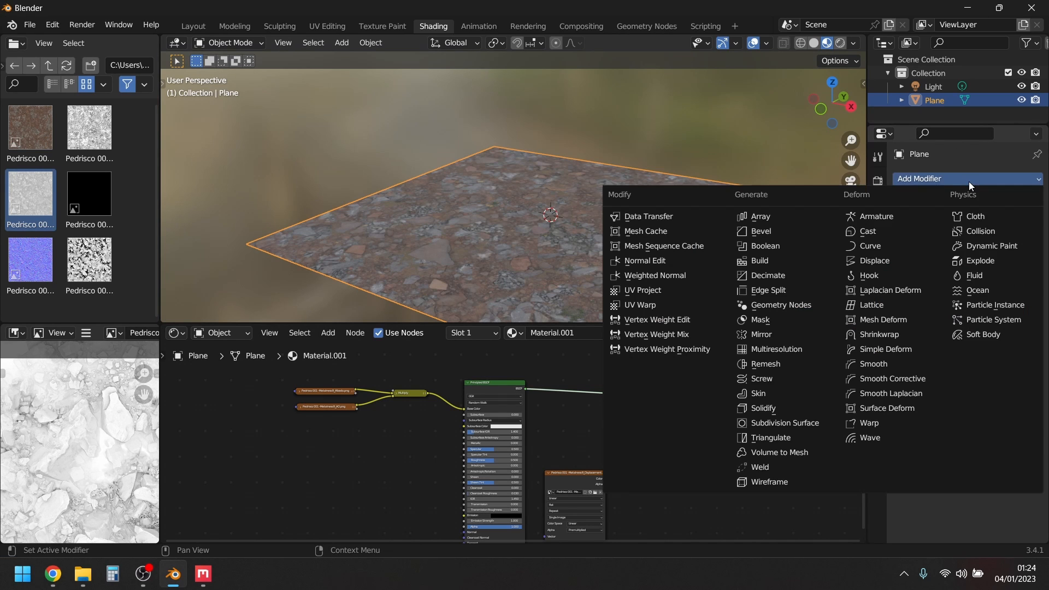
left_click(802, 424)
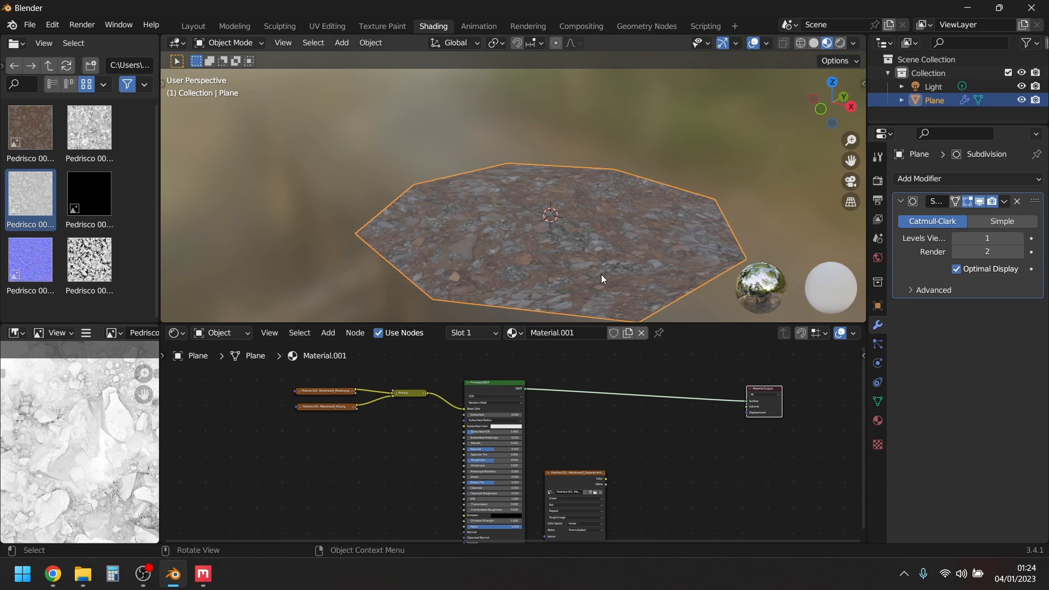
left_click(1011, 218)
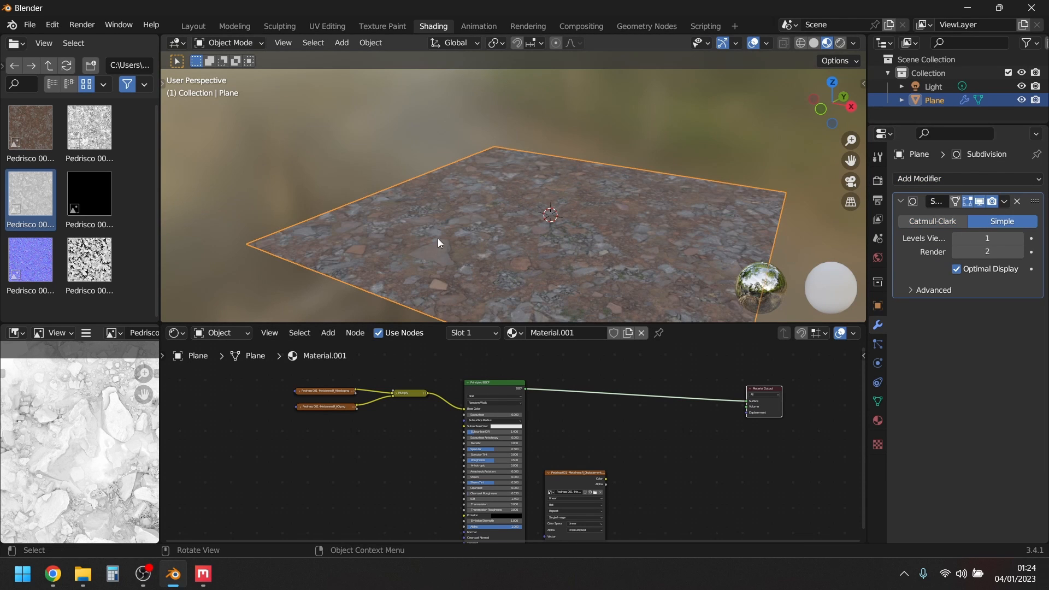
Raise the modifier's viewport levels to 4 and switch the subdivision type to Catmull-Clark.
middle_click_drag(530, 259, 601, 234)
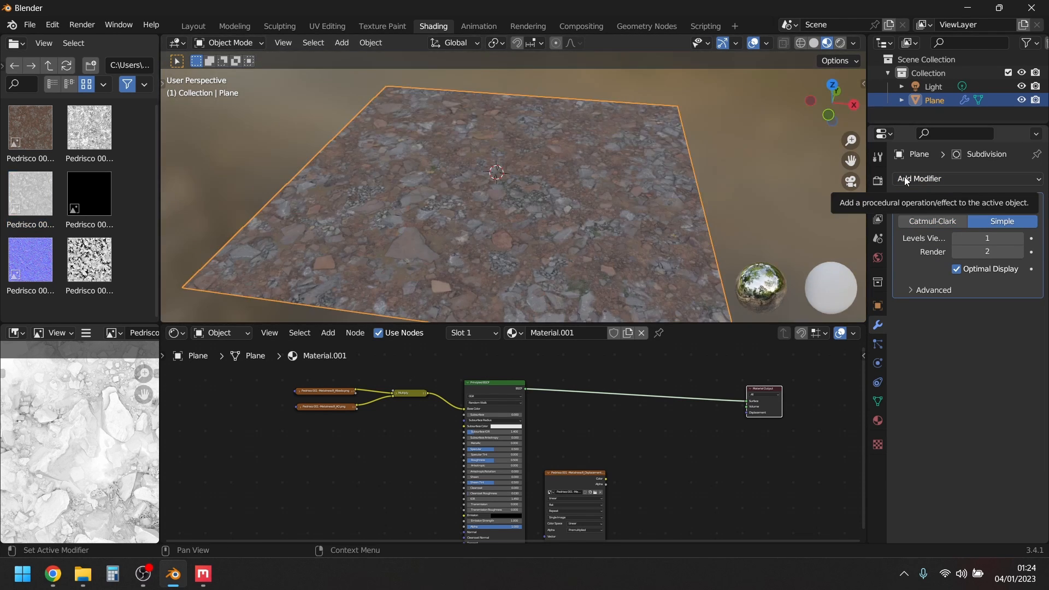
scroll(956, 236, "up", 3, "ctrl")
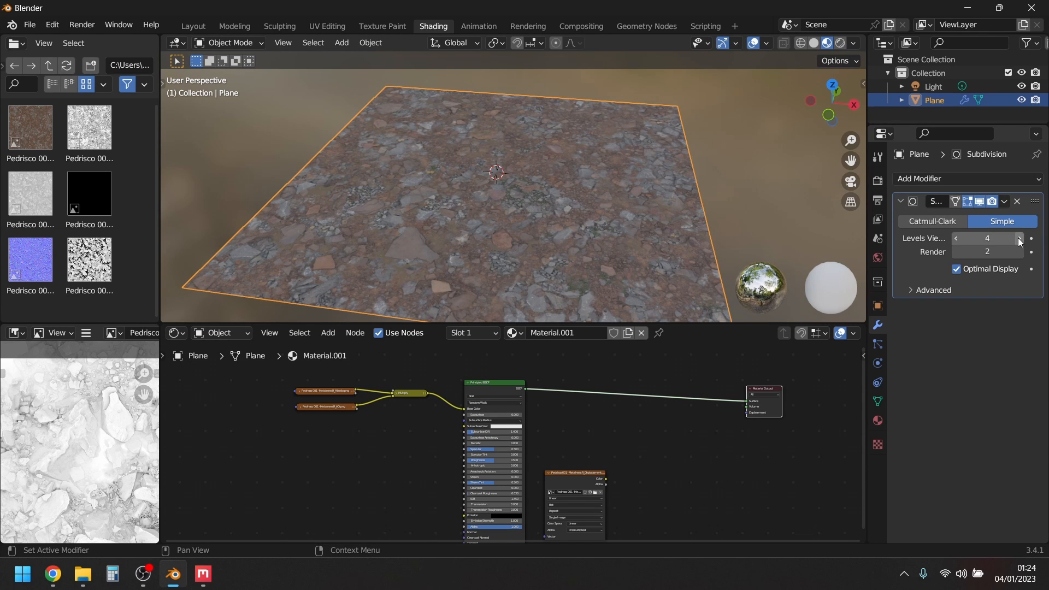
left_click(948, 222)
left_click(1019, 238)
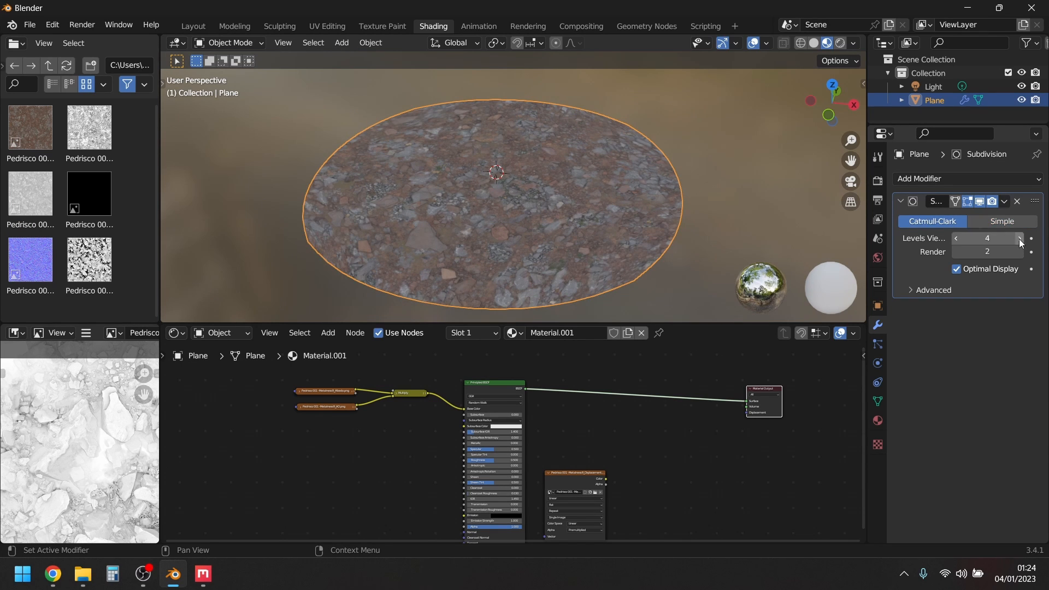
Set the subdivision modifier's viewport and render levels to 5 and its subdivision type to Simple.
left_click(1019, 252)
left_click(1019, 251)
left_click(1019, 252)
left_click(1011, 222)
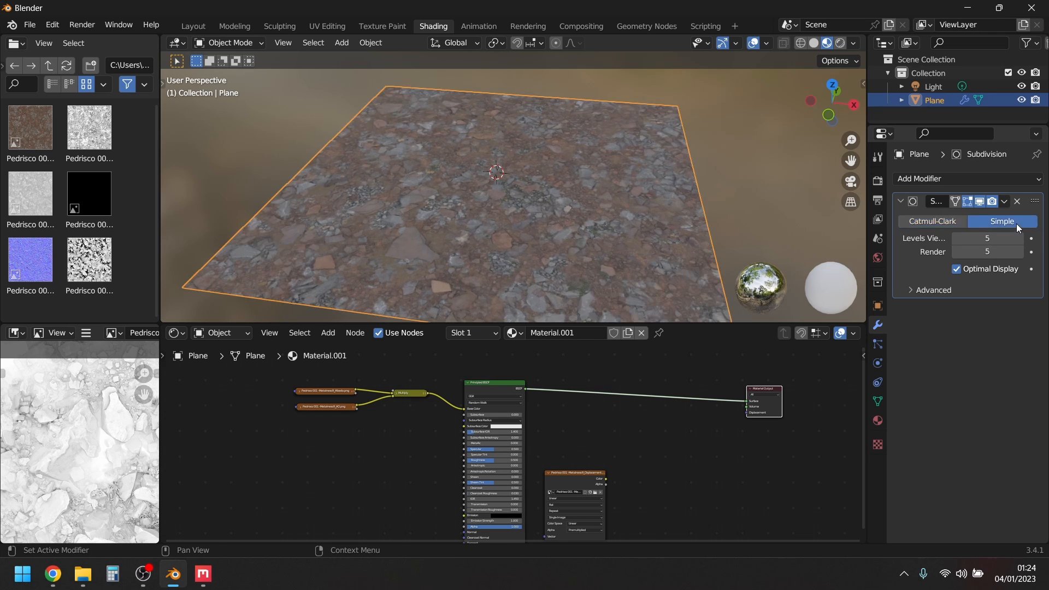
left_click(949, 221)
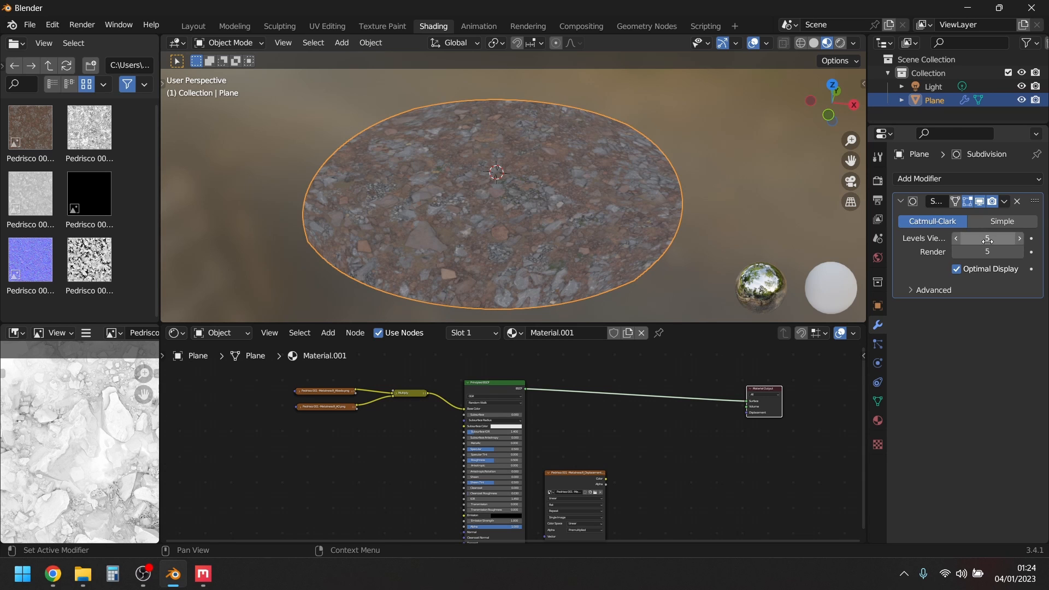
left_click(1025, 222)
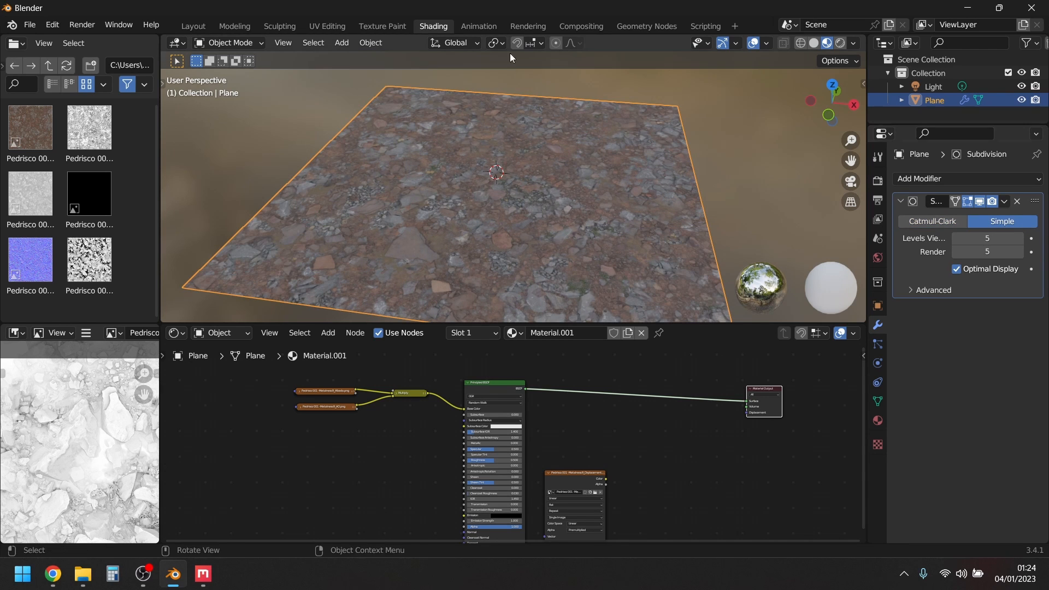
Add a Displacement node beside the Metalness R_Displacement texture in the shader node tree.
middle_click_drag(650, 472, 592, 378)
scroll(593, 378, "up", 2)
key("shift+a")
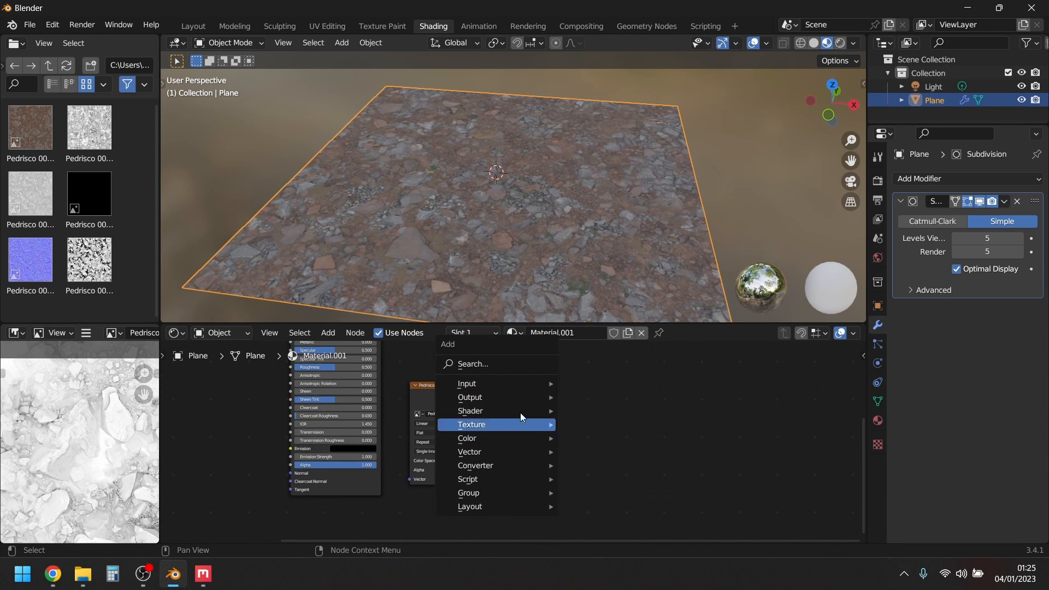
left_click(502, 364)
type("d")
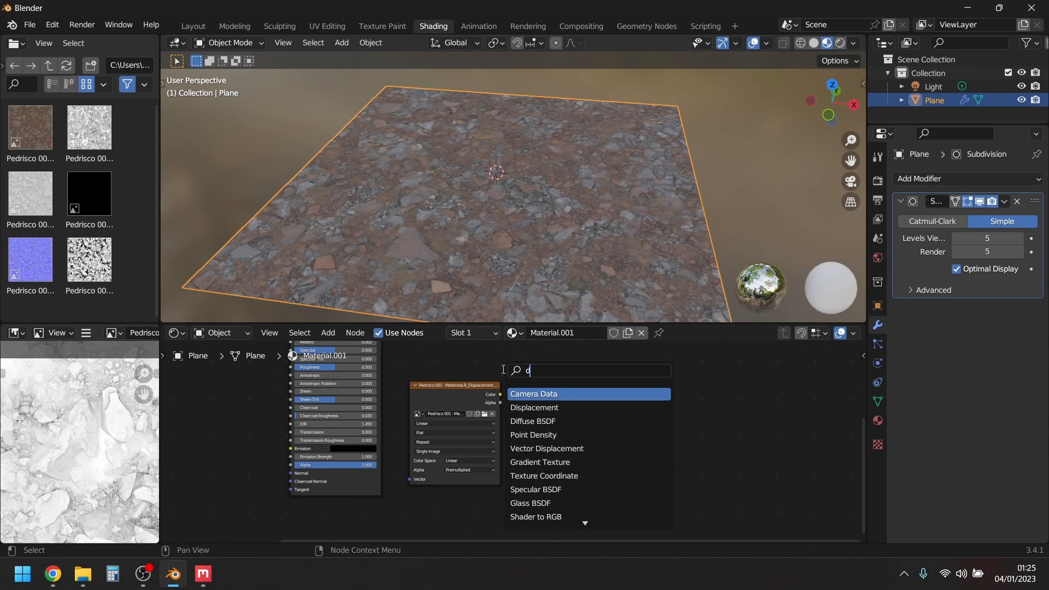
left_click(534, 407)
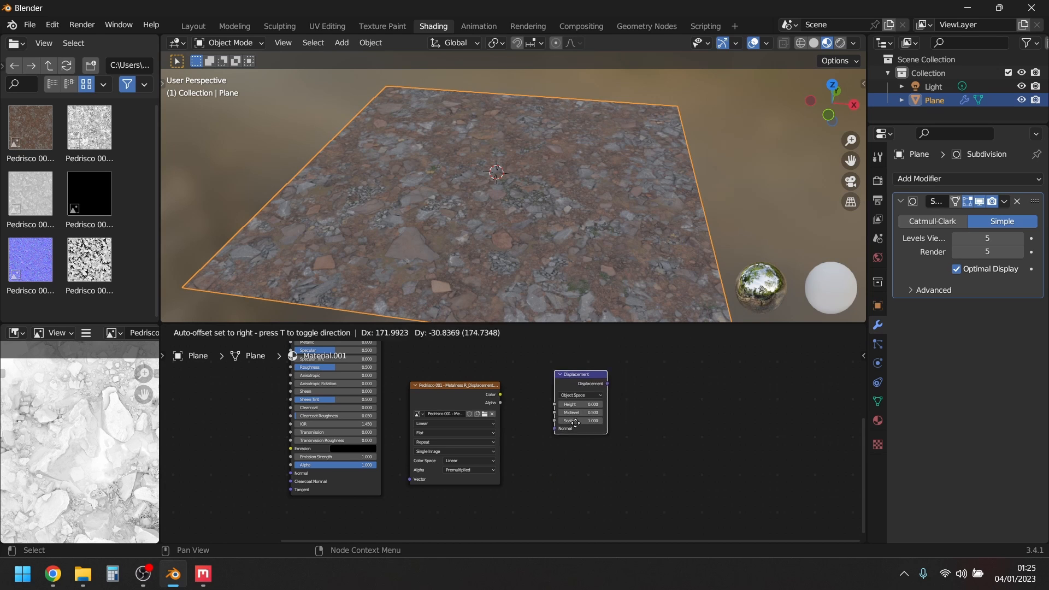
left_click(556, 428)
Move the Material Output closer to the Displacement node and connect the displacement texture's Color to the node's Height.
middle_click_drag(556, 427, 489, 521)
scroll(492, 516, "down", 3)
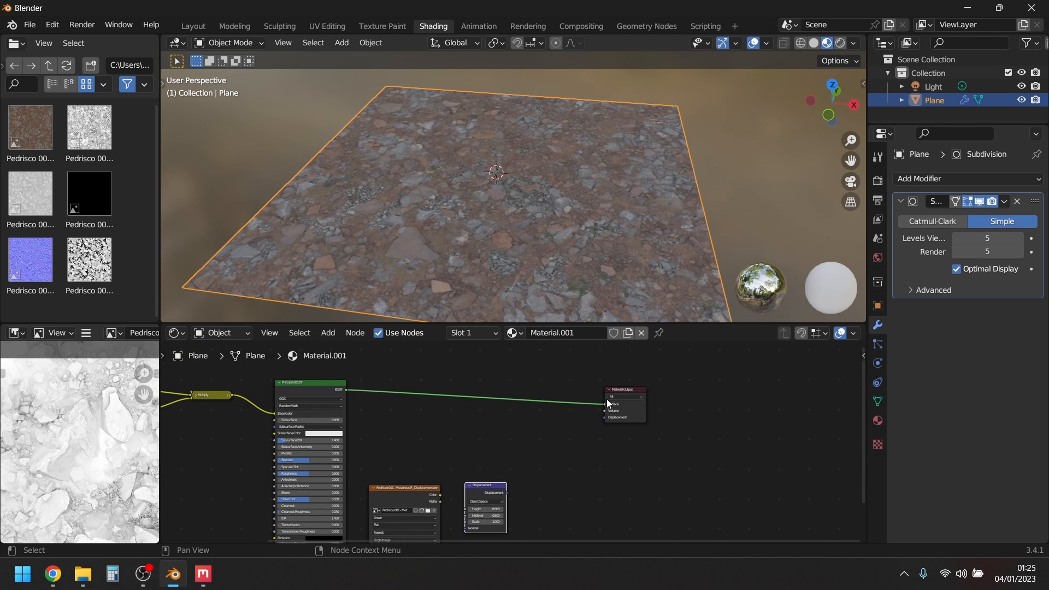
left_click(605, 395)
left_click_drag(606, 395, 542, 435)
scroll(480, 464, "up", 3)
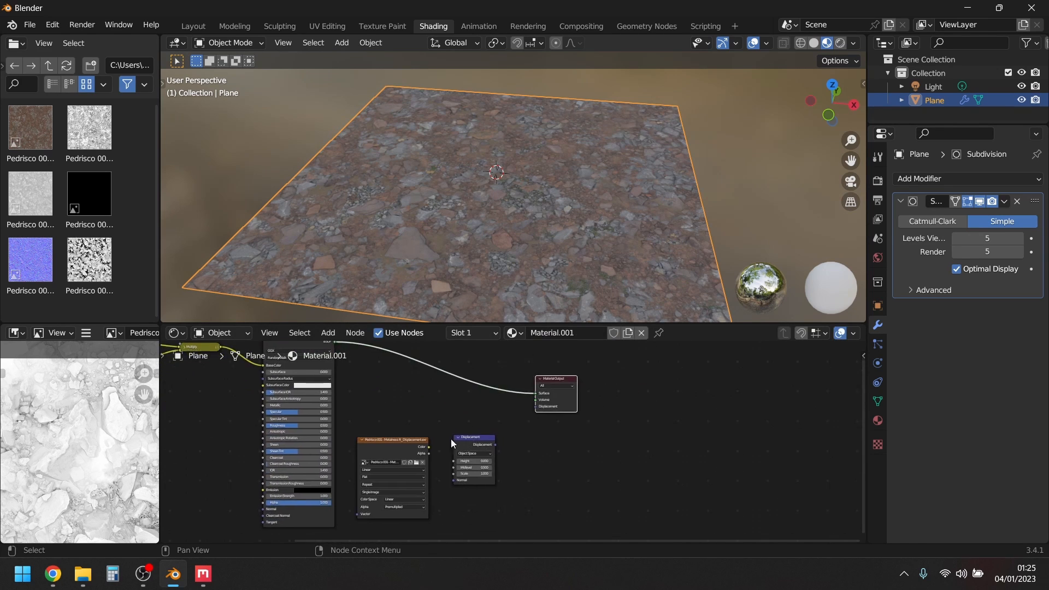
left_click_drag(342, 452, 393, 444)
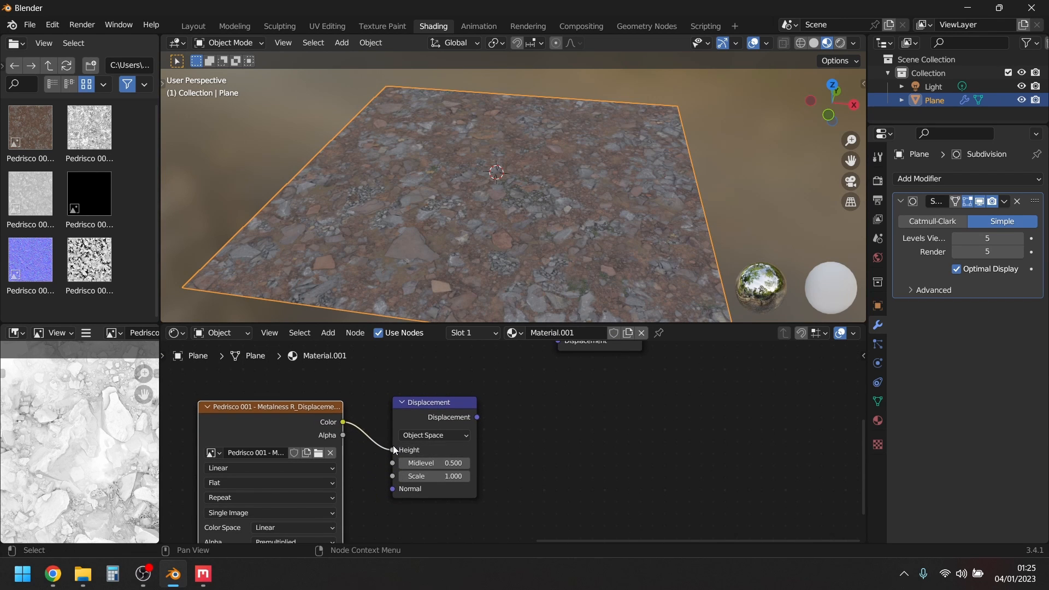
Set the displacement texture's color space to Non-Color.
scroll(392, 445, "down", 1)
middle_click_drag(392, 445, 372, 430)
scroll(371, 449, "up", 3)
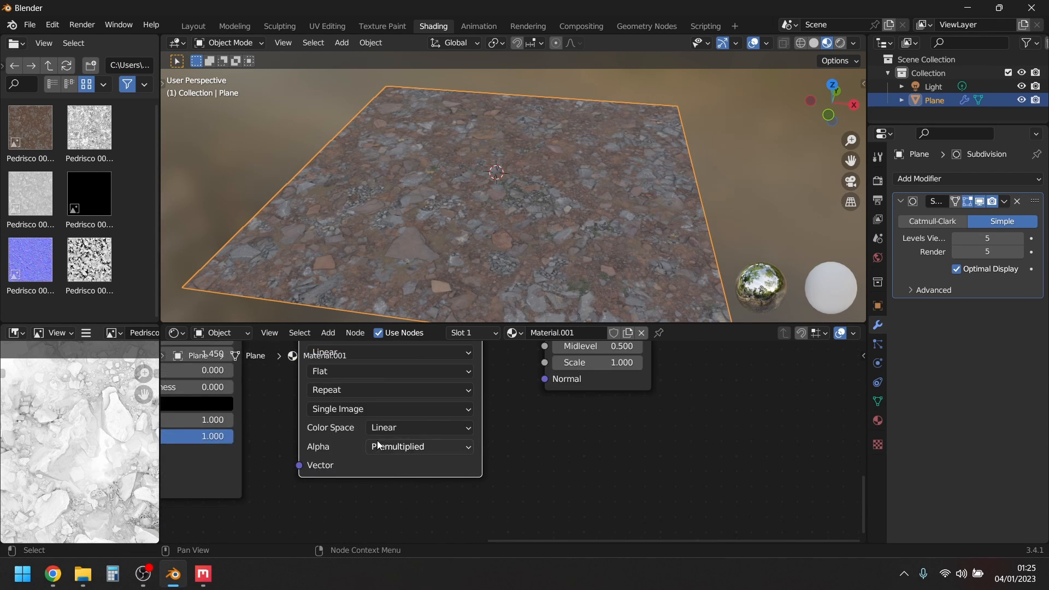
left_click(389, 425)
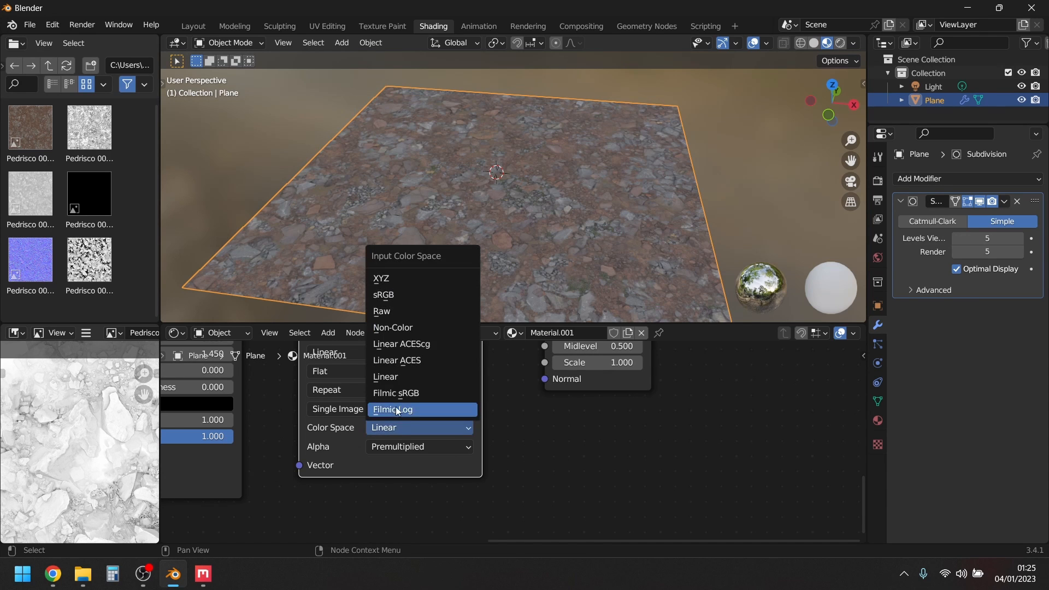
left_click(415, 328)
scroll(383, 395, "down", 4)
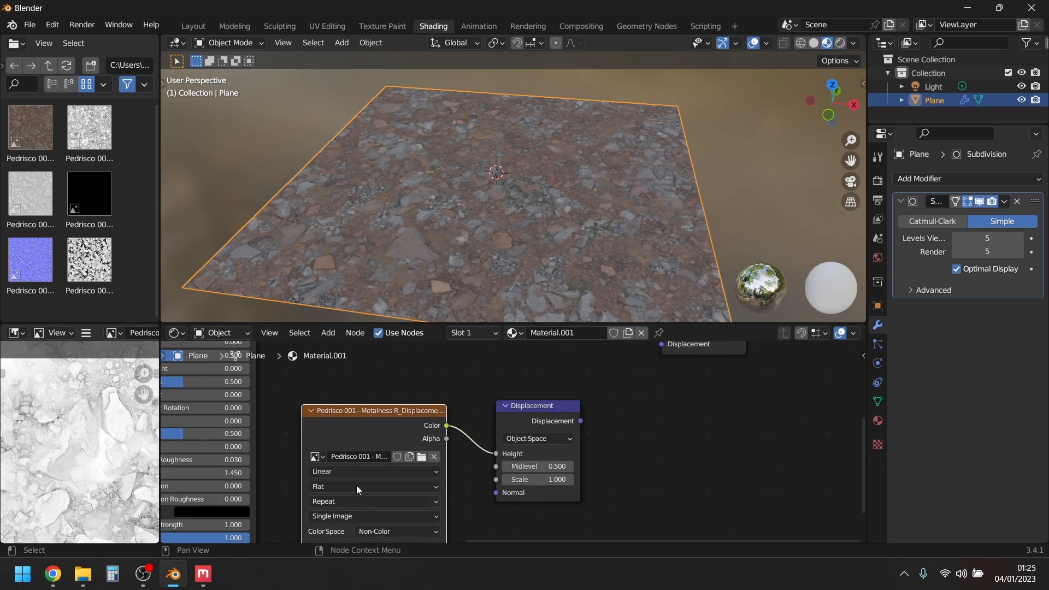
Connect the Displacement node's output to the Material Output's Displacement socket and inspect the plane's relief from several angles.
left_click_drag(513, 481, 578, 421)
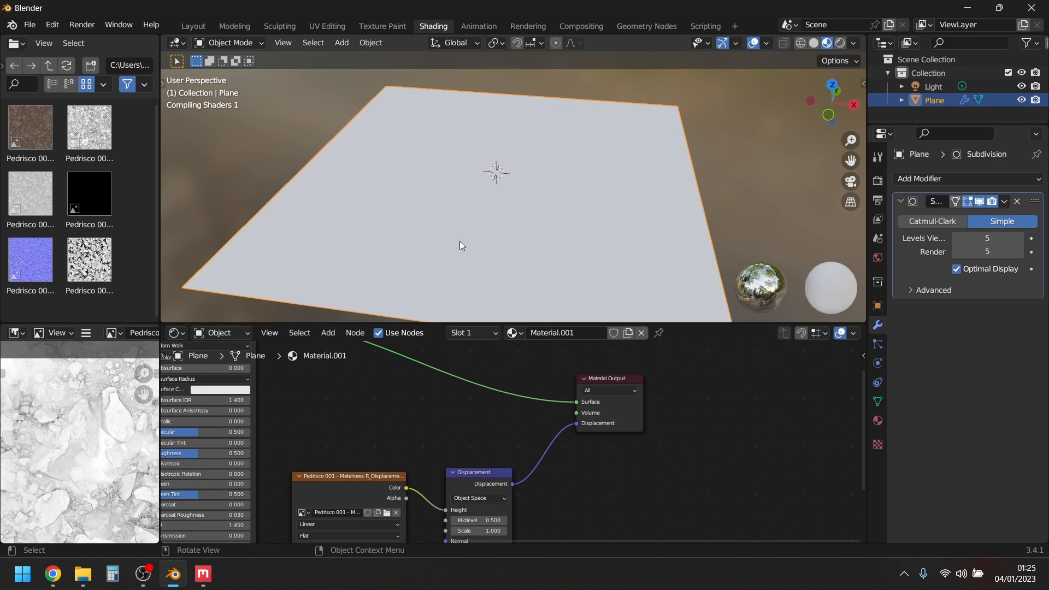
middle_click_drag(421, 253, 578, 203)
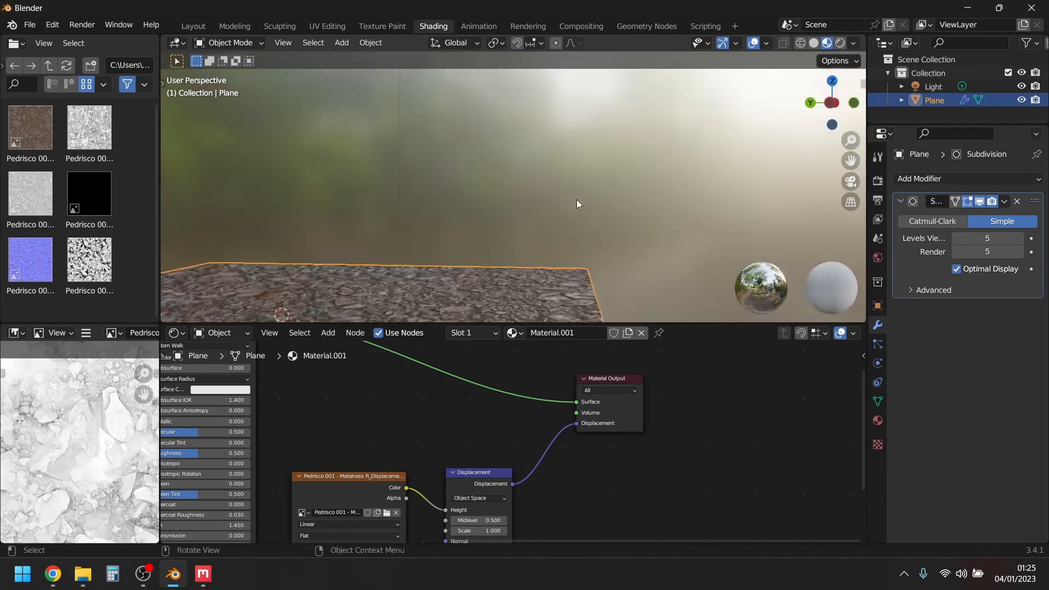
middle_click_drag(496, 260, 762, 224)
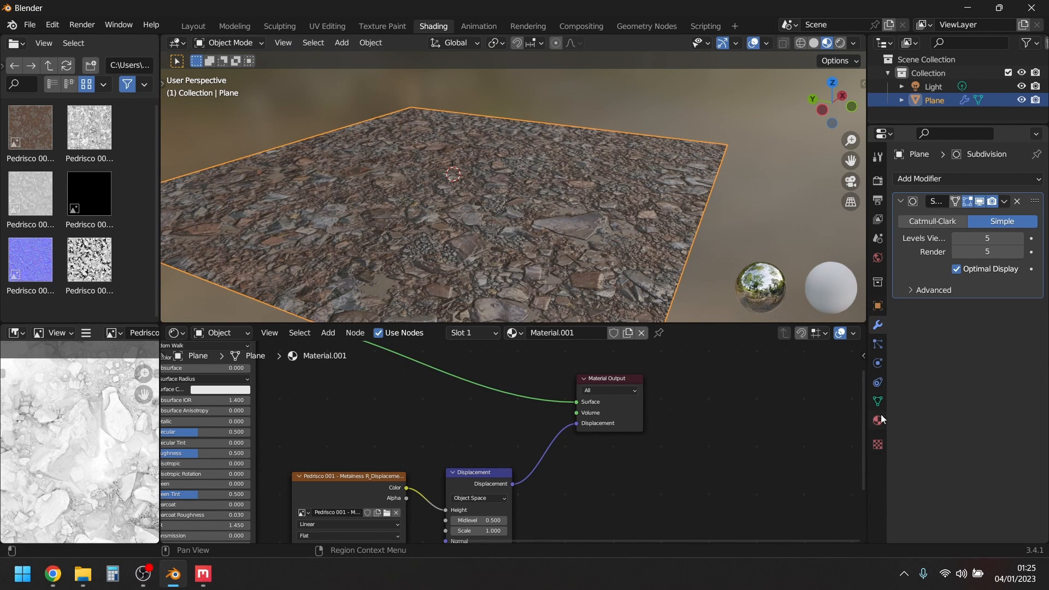
Switch the render engine to Cycles with the Experimental feature set.
left_click(878, 181)
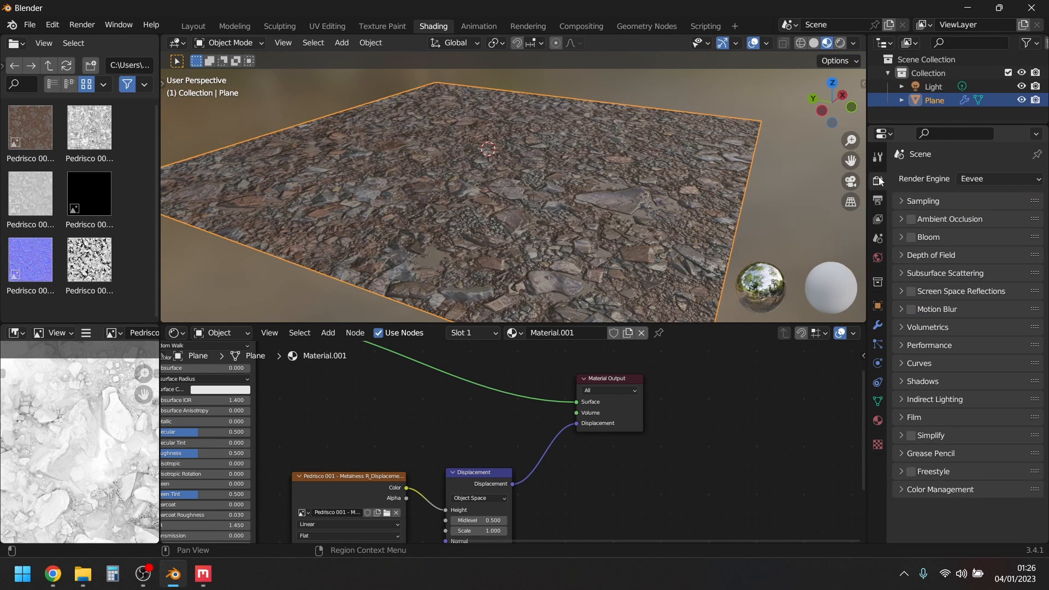
left_click(978, 178)
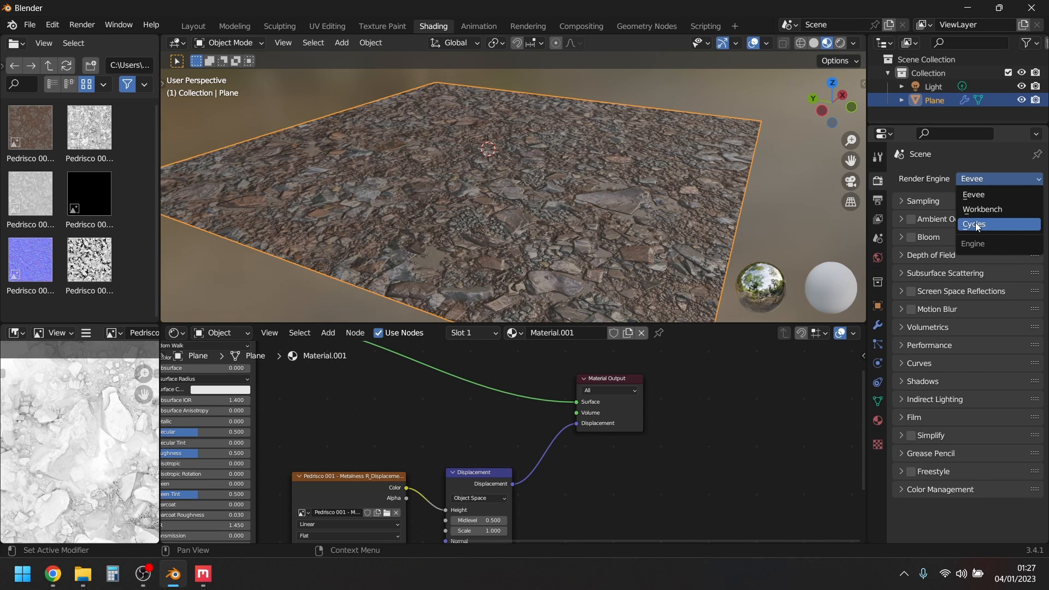
left_click(977, 225)
left_click(982, 197)
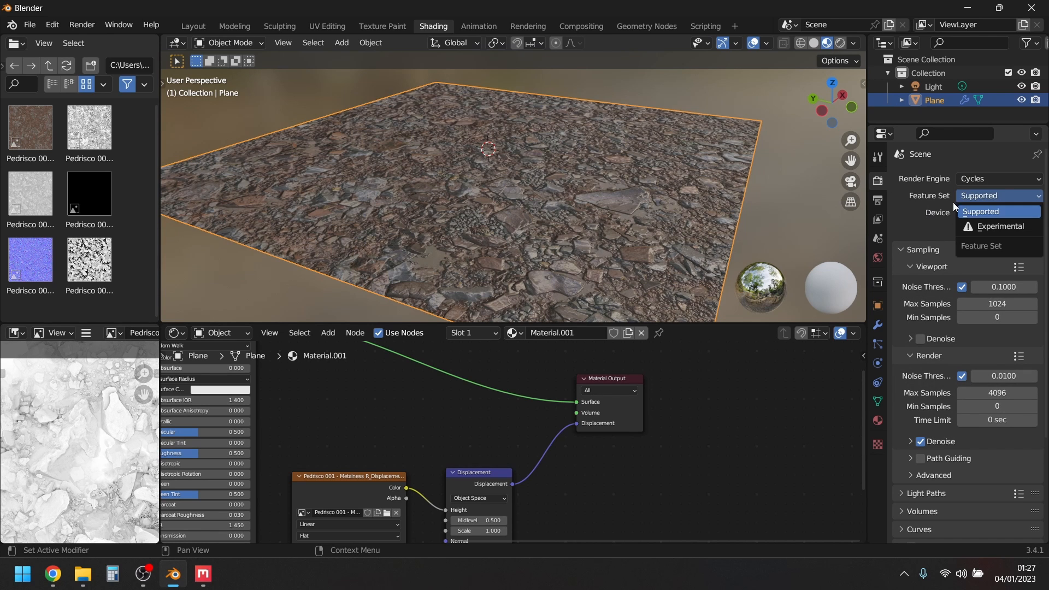
left_click(997, 228)
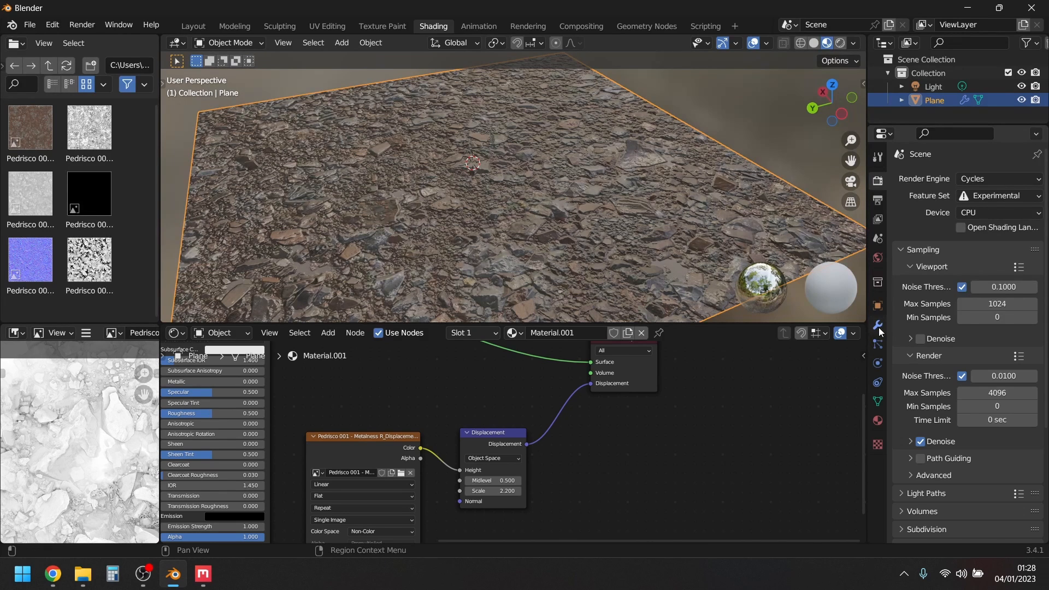
Enable Adaptive Subdivision on the plane's subdivision modifier and turn off Optimal Display.
left_click(878, 325)
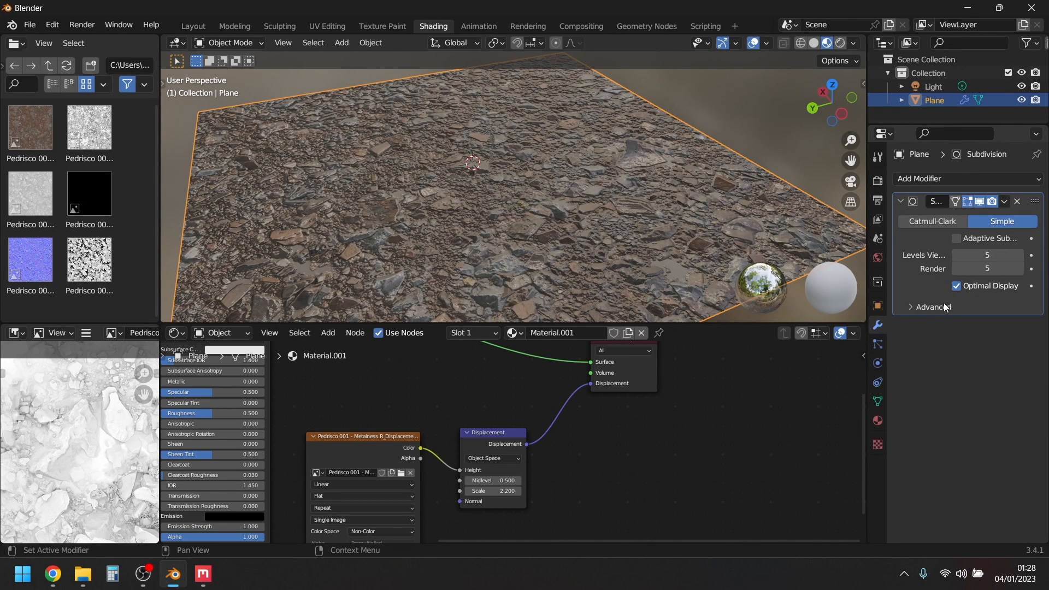
left_click(957, 240)
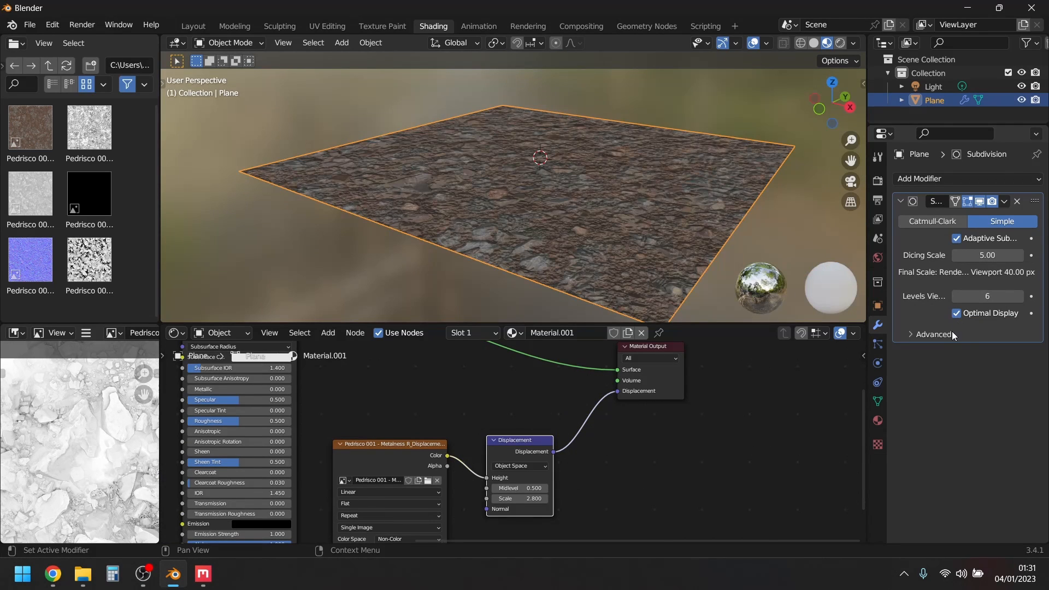
left_click(957, 313)
Set the surface displacement method in the material's settings to Displacement and Bump.
left_click(878, 420)
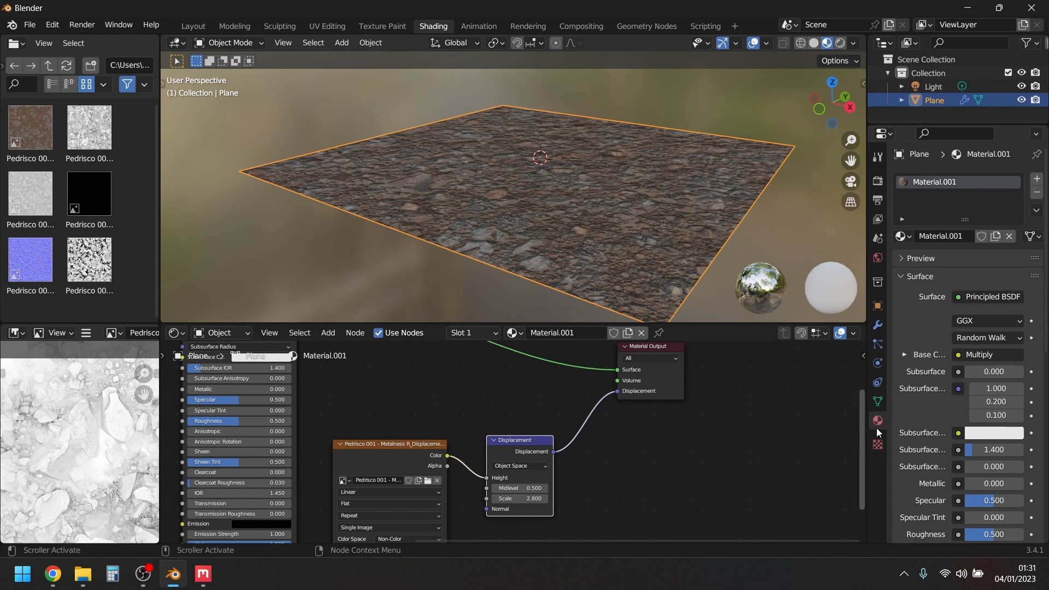
scroll(919, 361, "down", 10)
scroll(919, 342, "down", 5)
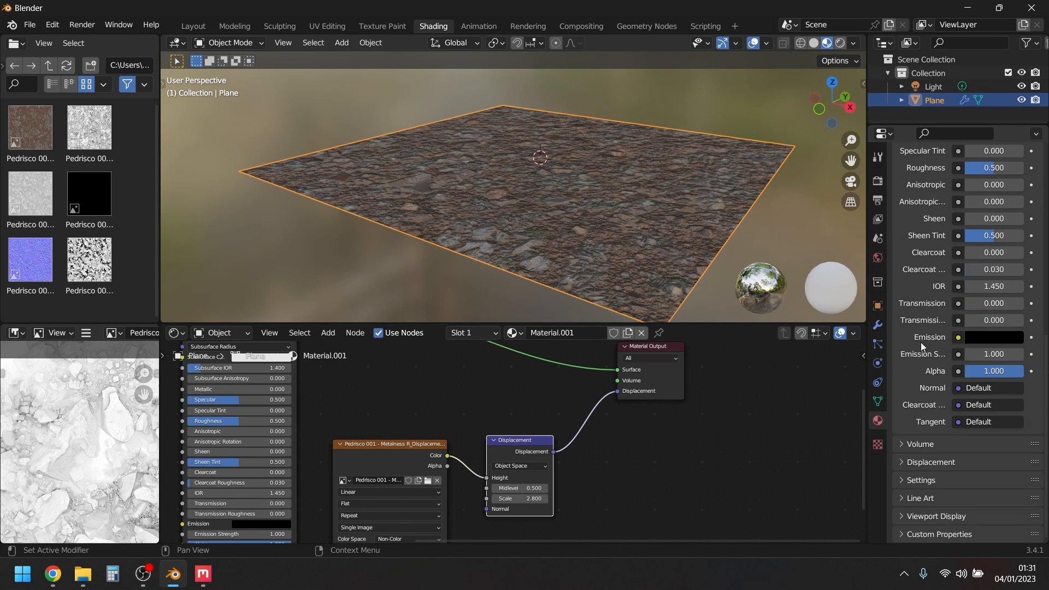
left_click(906, 479)
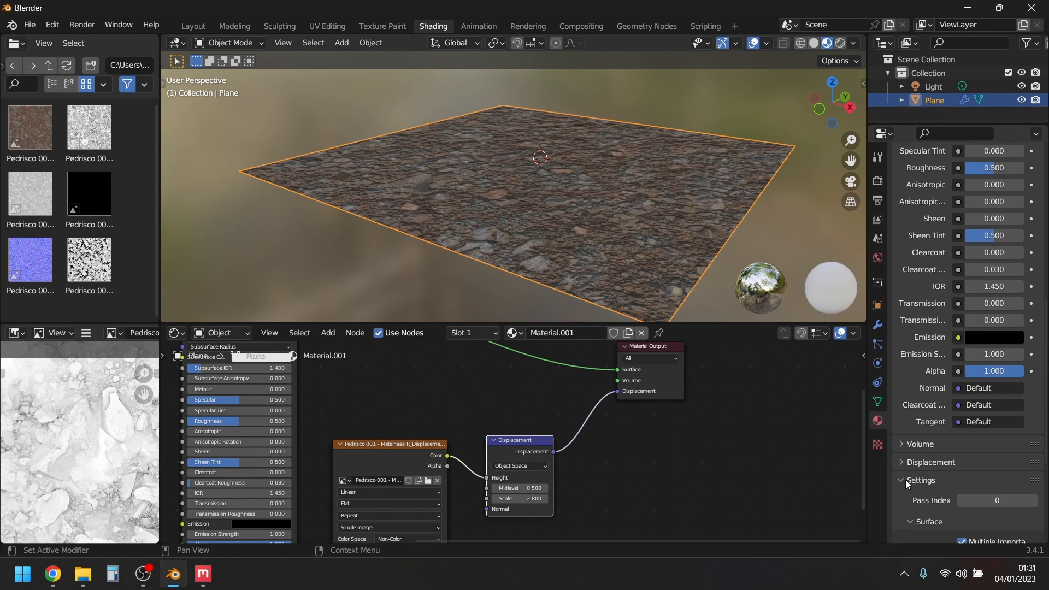
scroll(971, 419, "down", 6)
left_click(979, 418)
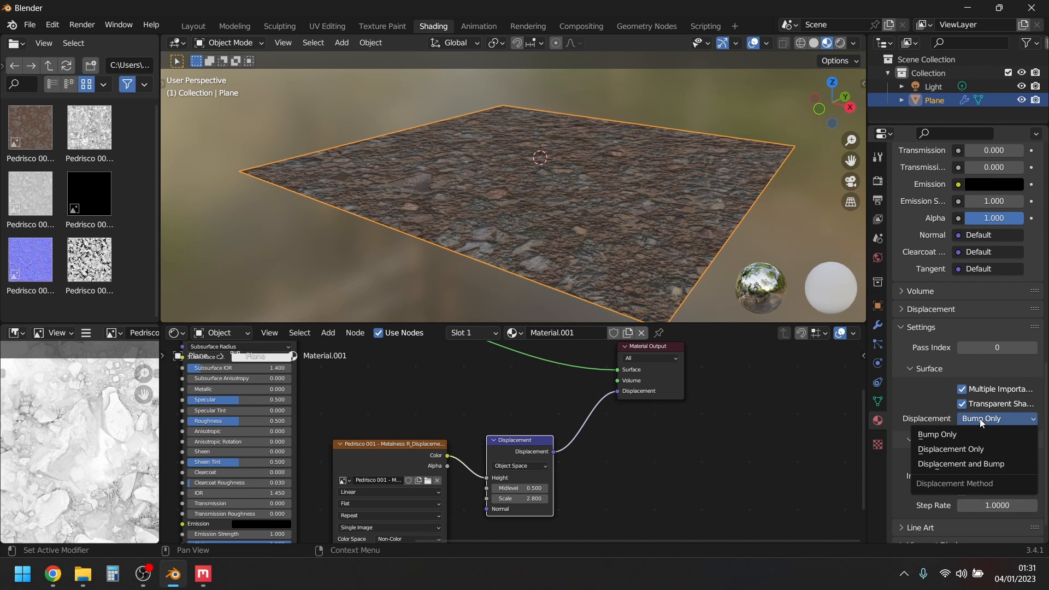
left_click(973, 463)
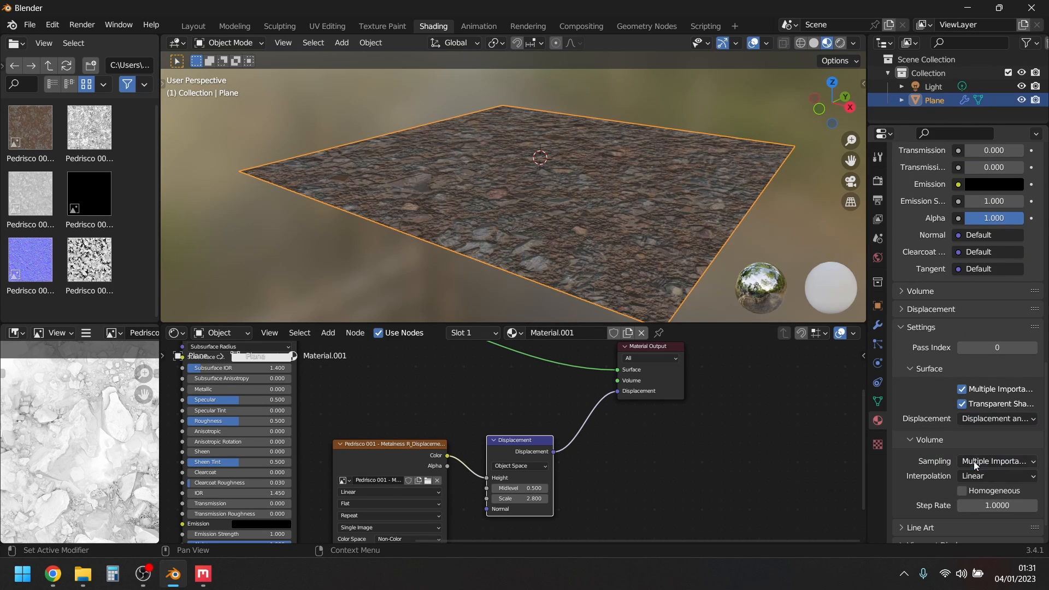
Show the plane in Rendered viewport shading and examine its displacement from a low angle.
middle_click_drag(612, 271, 544, 235)
key("z")
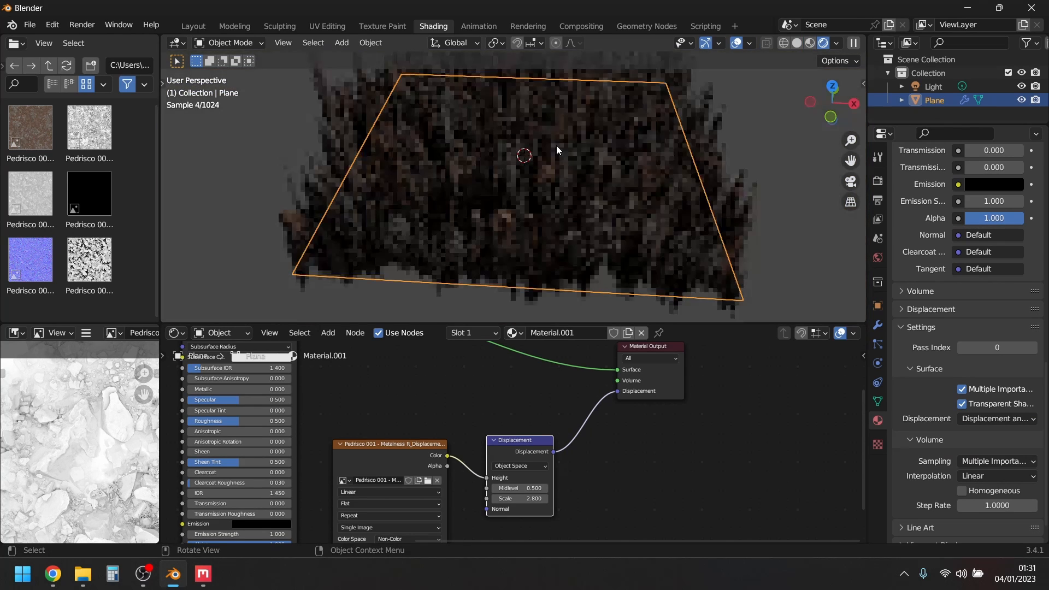
mouse_move(539, 162)
middle_mouse_down()
mouse_move(478, 236)
mouse_move(507, 136)
mouse_move(496, 189)
middle_mouse_up()
scroll(507, 137, "up", 5)
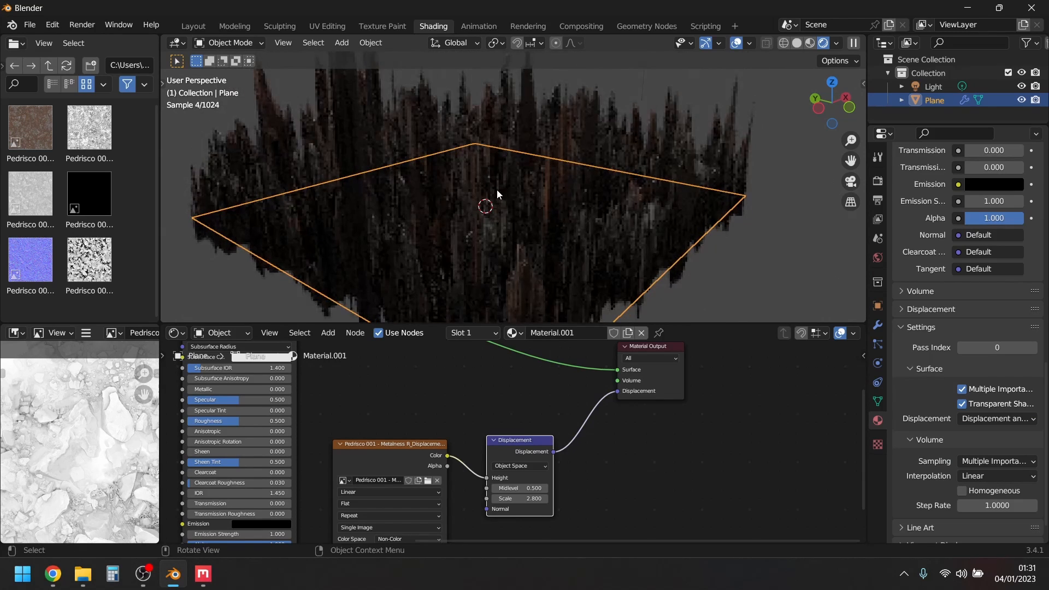
Compare the plane in Material Preview and Wireframe shading, finishing in Rendered viewport shading.
key("z")
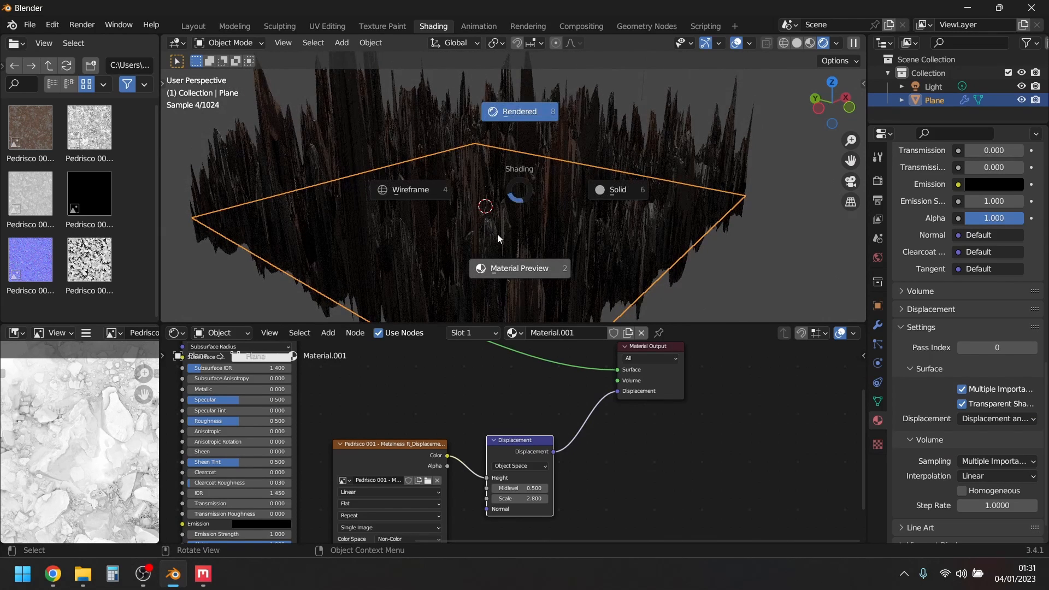
left_click(491, 269)
mouse_move(556, 241)
middle_mouse_down()
mouse_move(504, 273)
mouse_move(549, 200)
middle_mouse_up()
key("z")
left_click(511, 194)
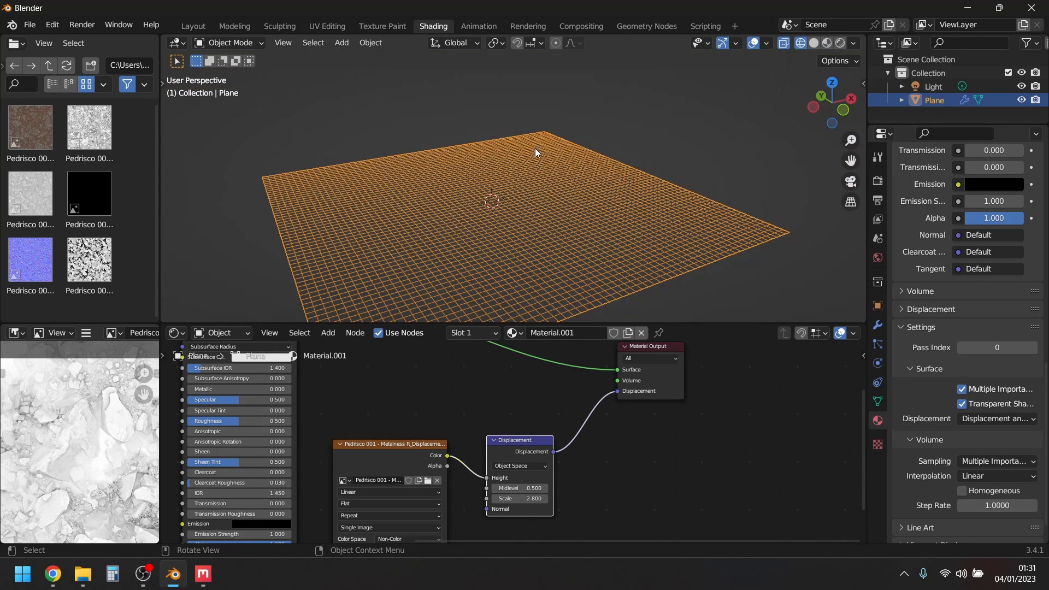
key("z")
left_click(532, 122)
key("z")
left_click(525, 163)
key("z")
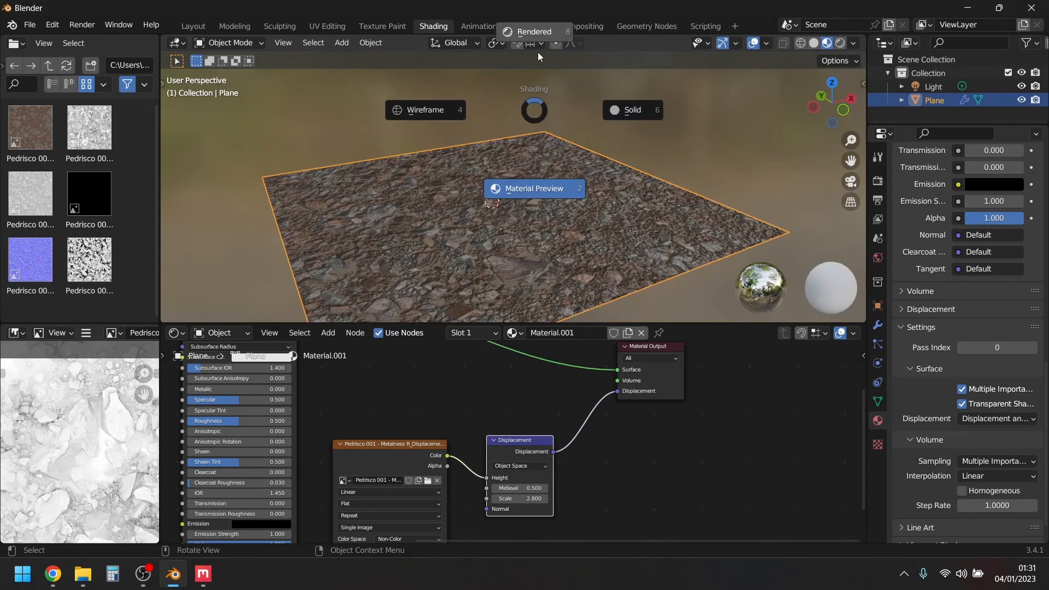
left_click(543, 33)
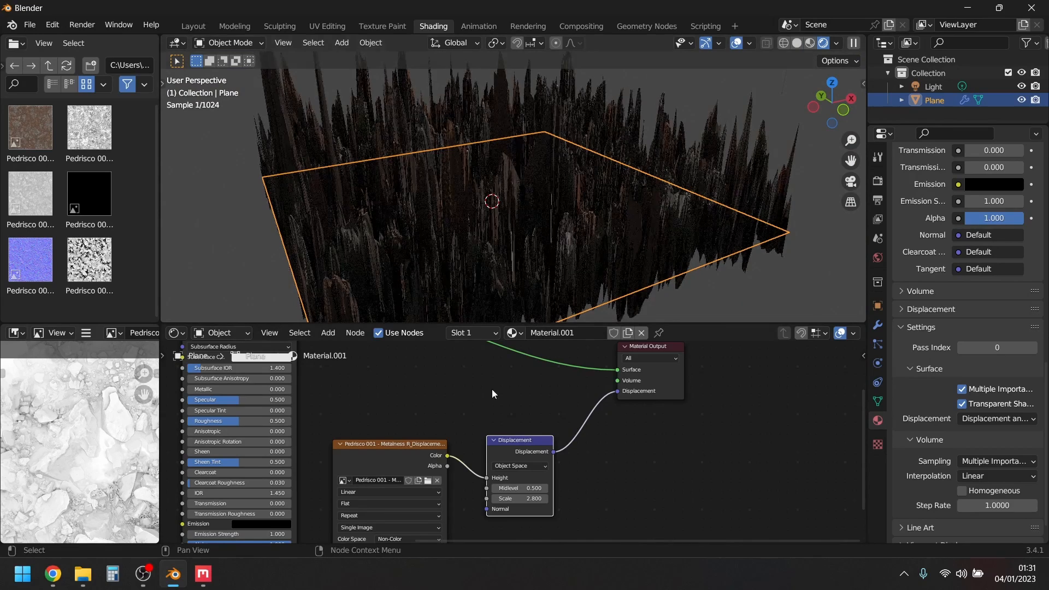
Reduce the Displacement node's scale to 0.01.
left_click_drag(519, 498, 455, 498)
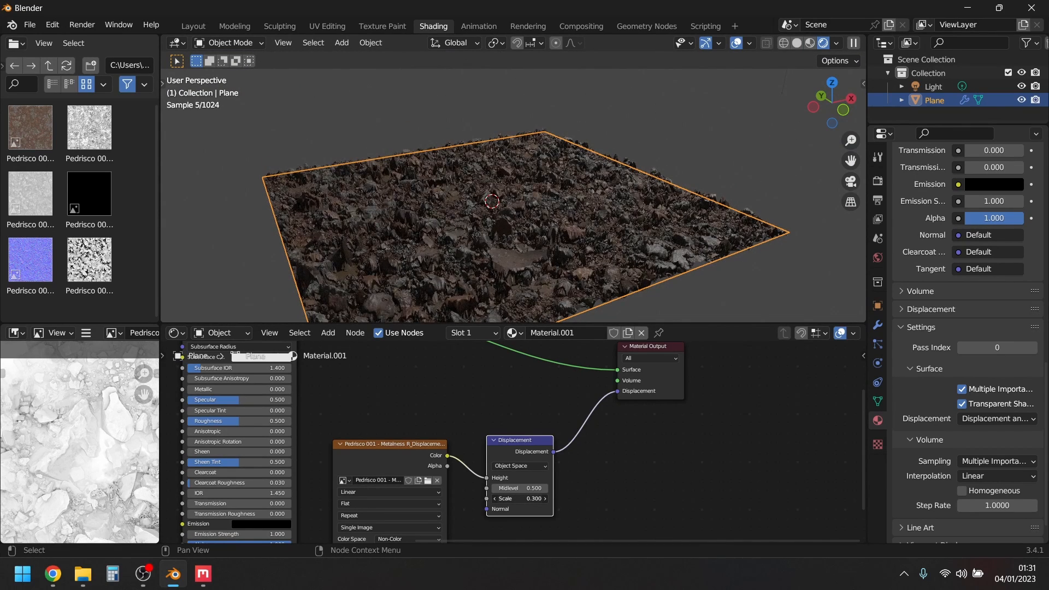
left_click(519, 498)
type("0.01")
key("Return")
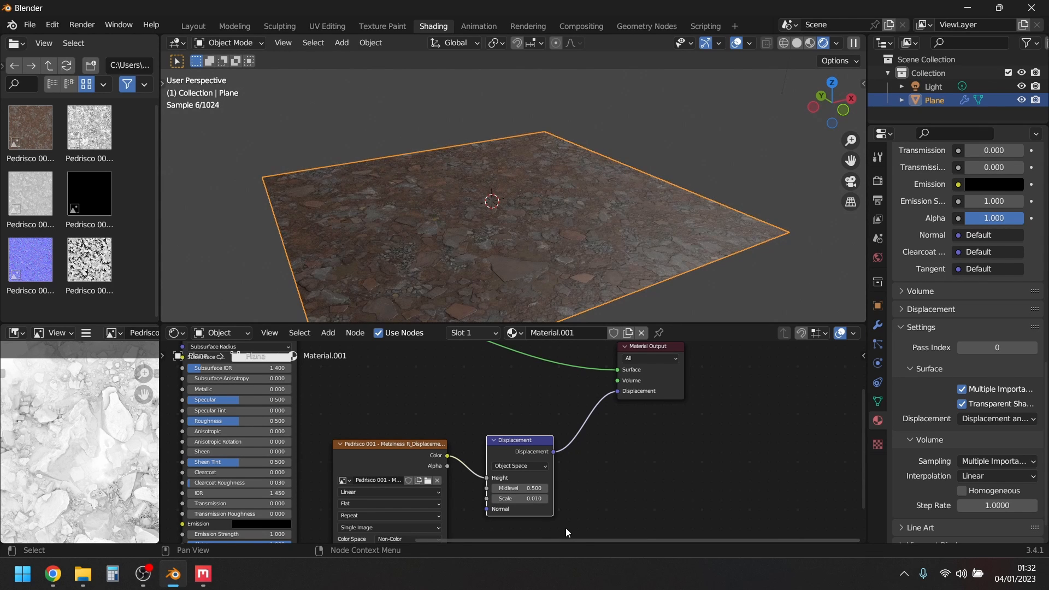
Set the Displacement node's scale to 0.1 and inspect the plane's relief.
left_click(529, 498)
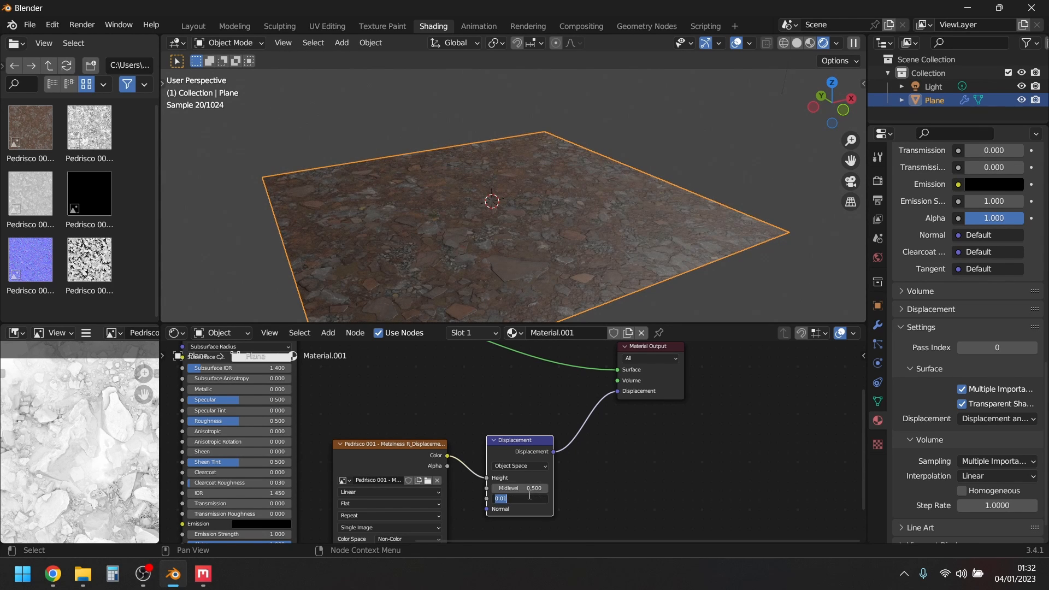
type("0.1")
key("Return")
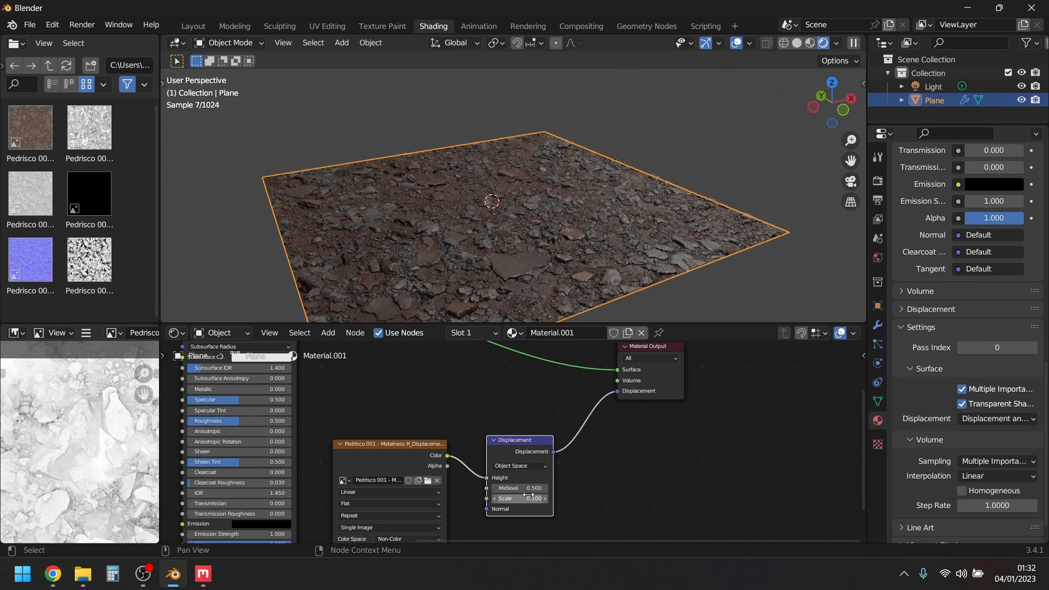
middle_click_drag(463, 242, 557, 253)
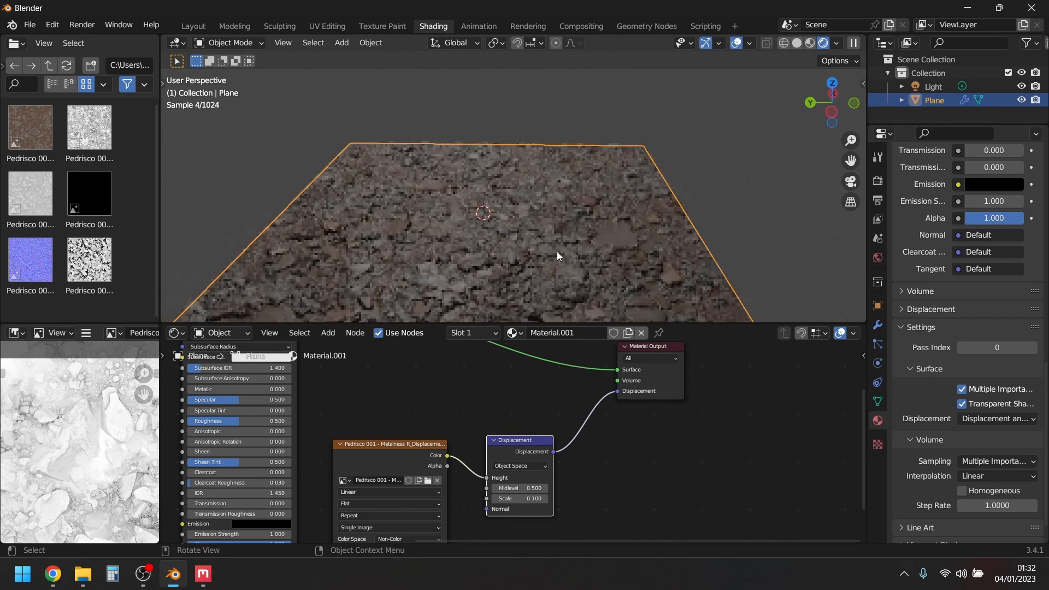
Lower the point light along the Z axis closer to the plane and inspect the lit ground up close.
scroll(529, 197, "down", 5)
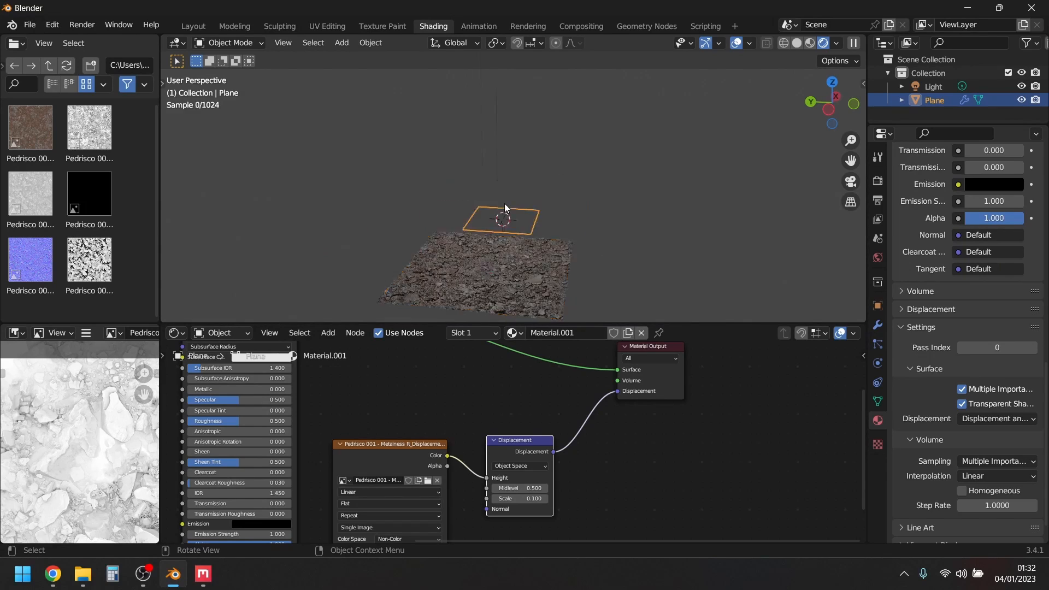
scroll(503, 203, "down", 2)
left_click(499, 69)
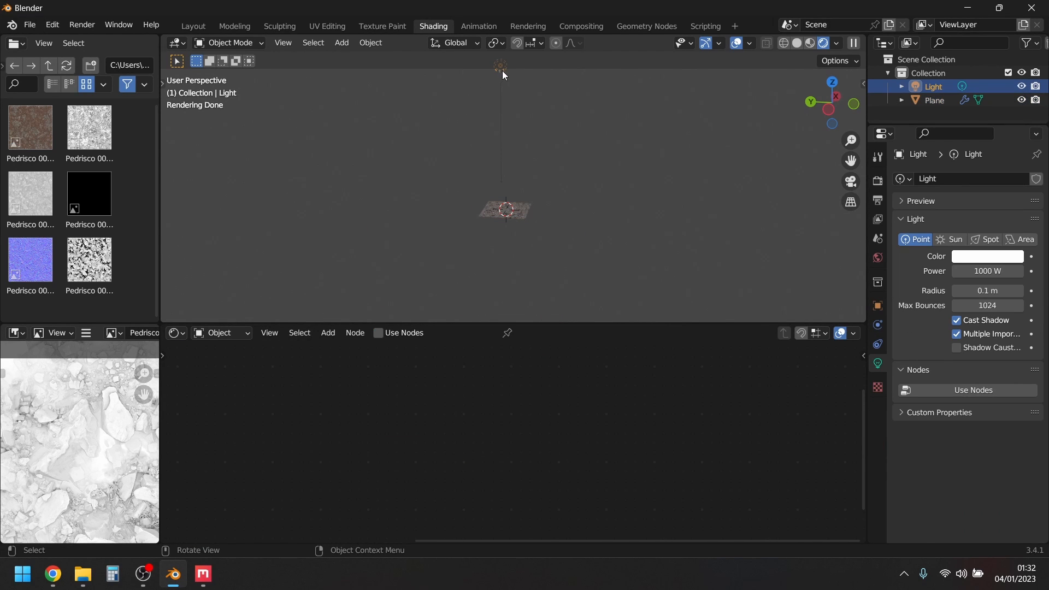
key("g")
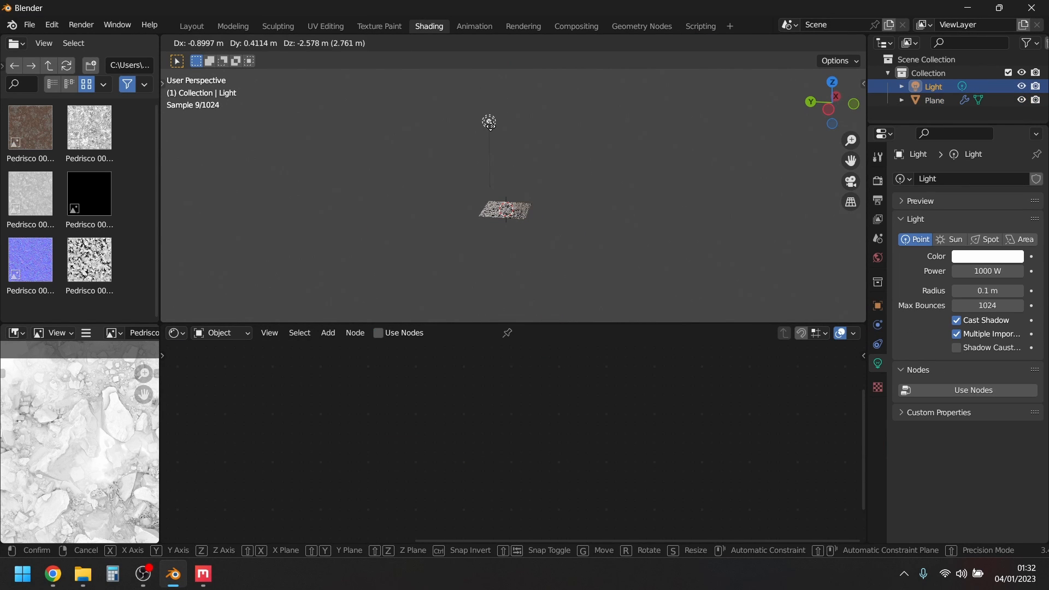
key("z")
left_click(483, 148)
scroll(482, 214, "up", 10)
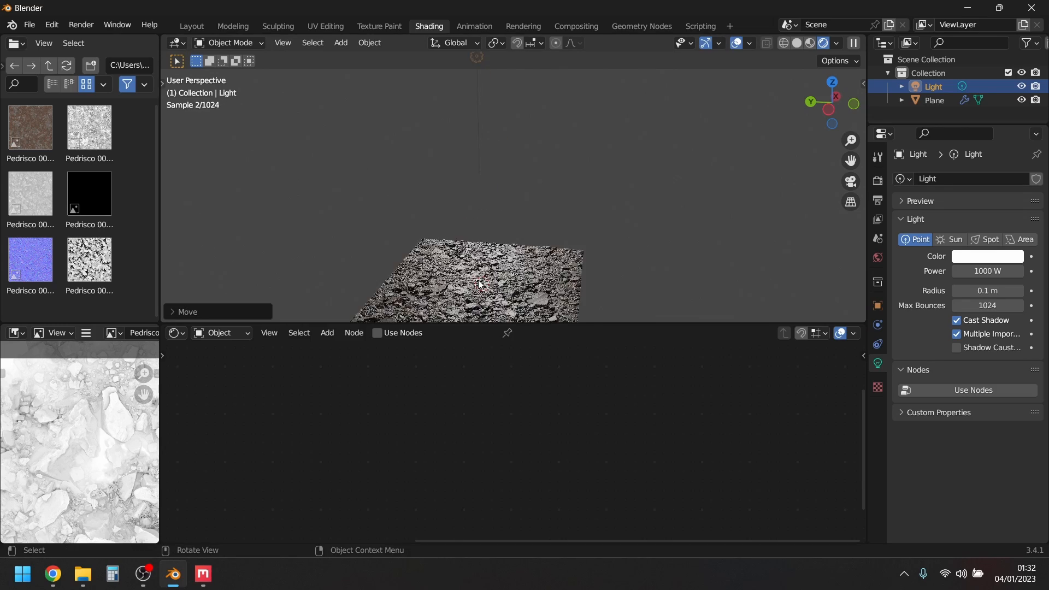
middle_click_drag(548, 119, 655, 187)
scroll(480, 159, "up", 5)
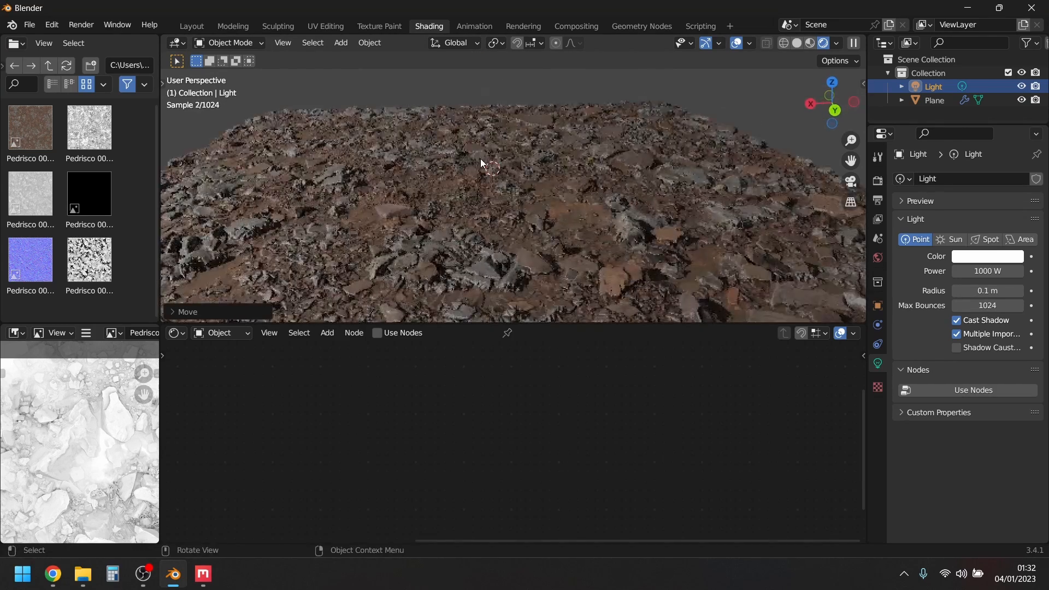
middle_click_drag(519, 216, 376, 374)
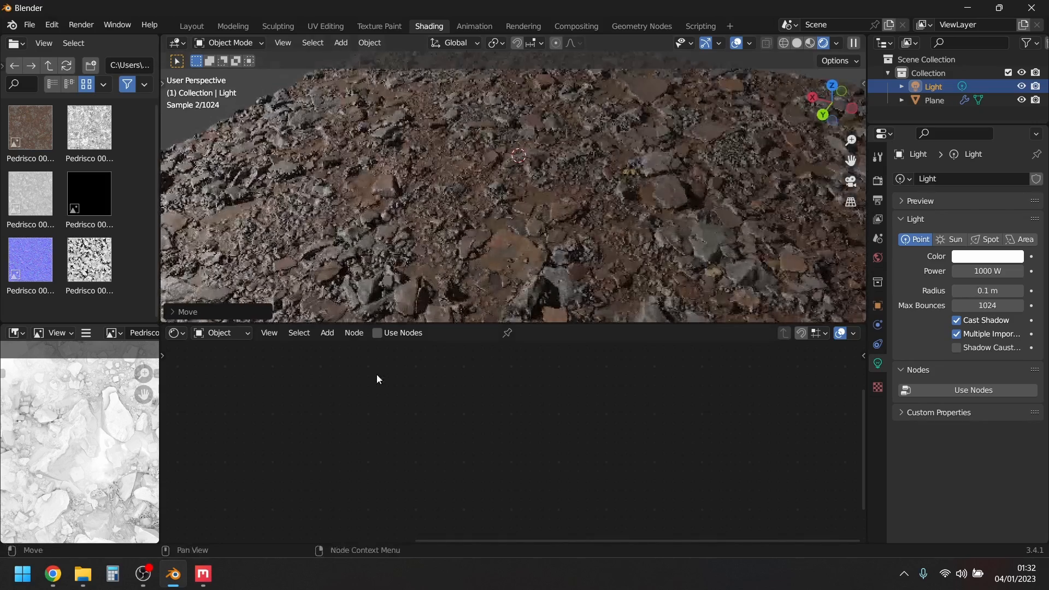
Select the plane and bring the Pedrisco 001 Normal map into its material as an image texture node beside the Principled BSDF.
left_click(499, 164)
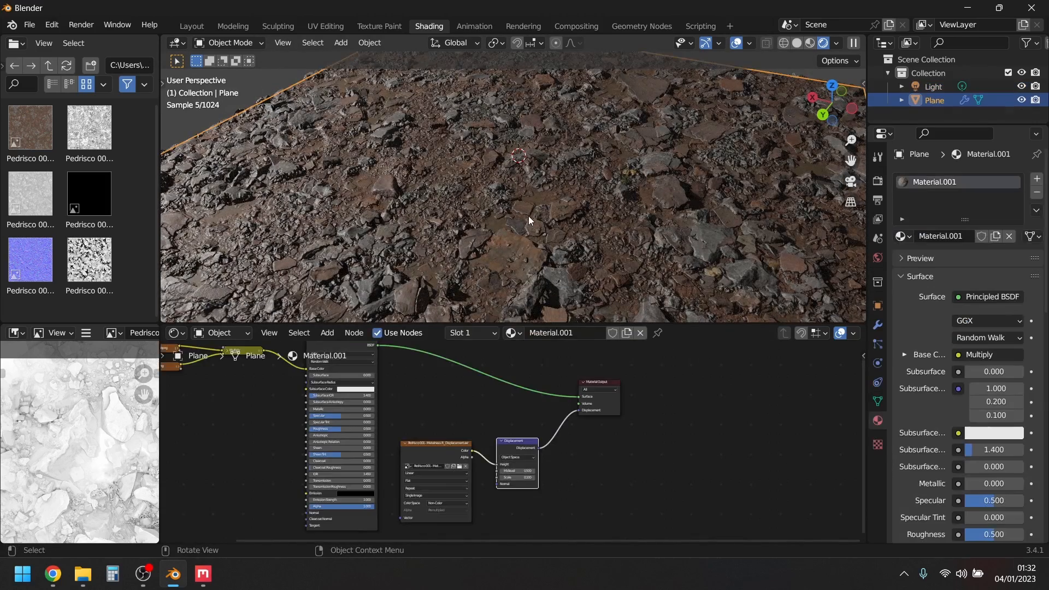
key("Home")
scroll(506, 459, "up", 4)
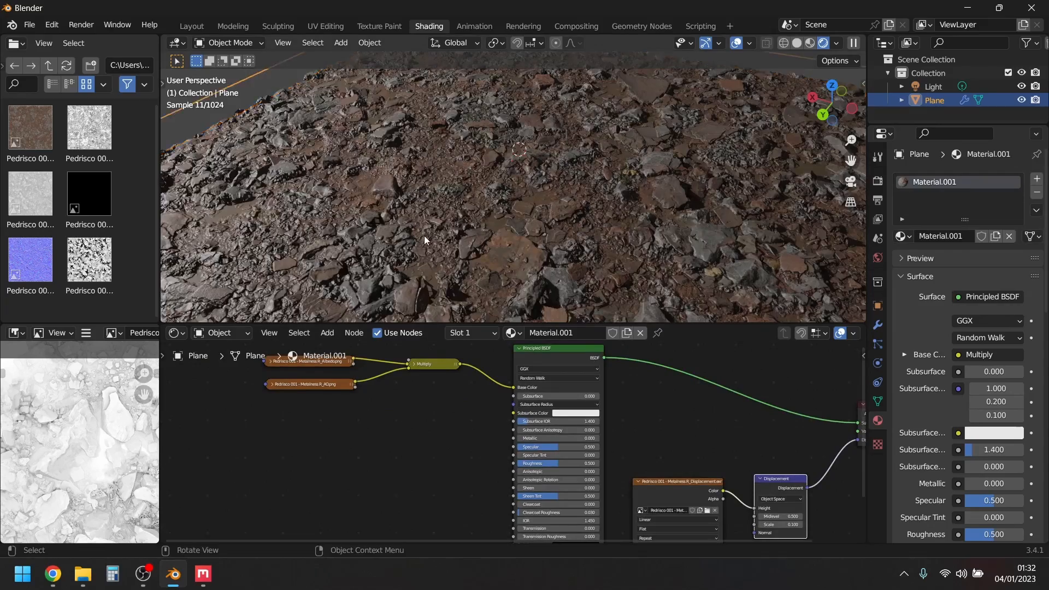
middle_click_drag(424, 235, 205, 201)
left_click_drag(30, 259, 253, 474)
scroll(303, 415, "down", 1)
middle_click_drag(330, 517, 403, 421)
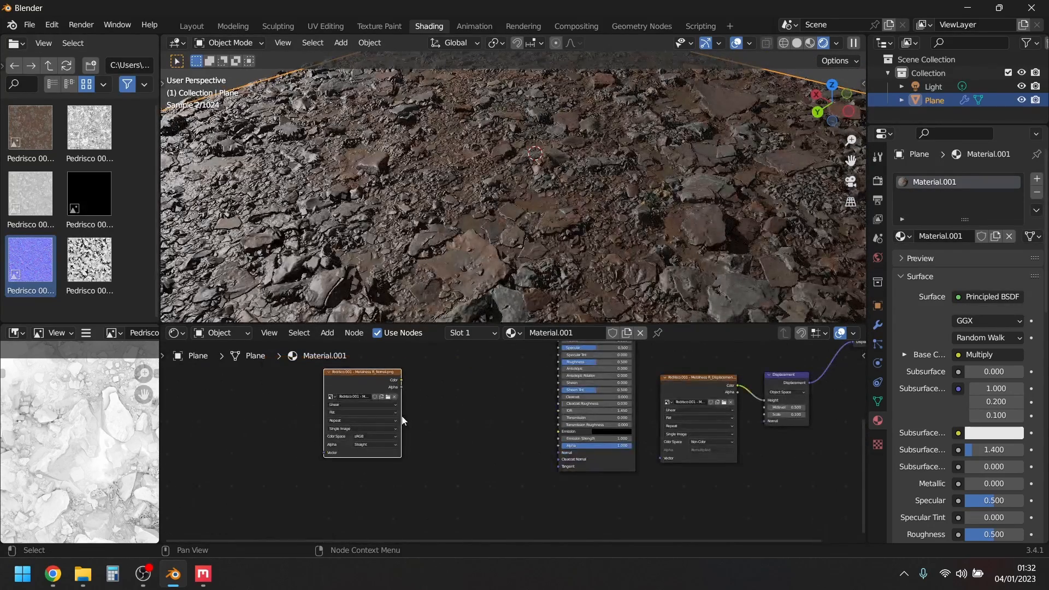
Add a Normal Map node between the normal image texture and the Principled BSDF.
scroll(402, 420, "up", 1)
key("shift+a")
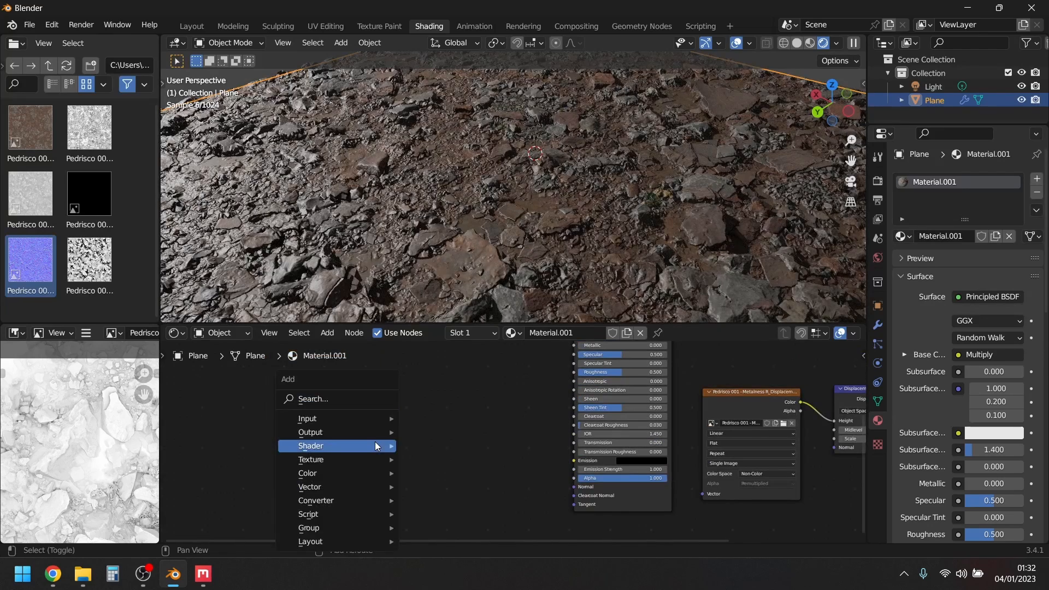
left_click(353, 401)
type("no")
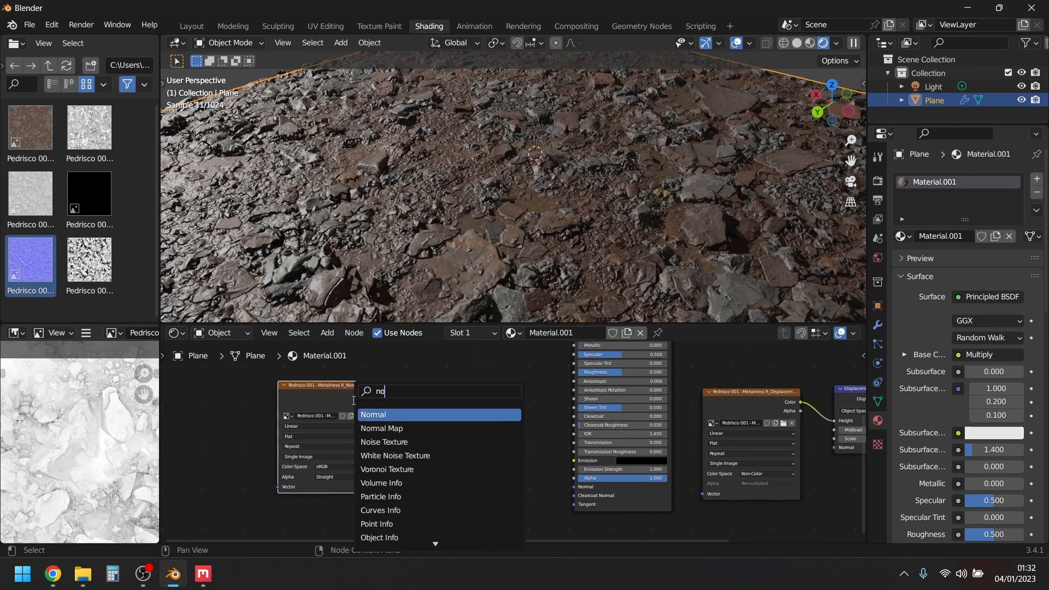
left_click(383, 429)
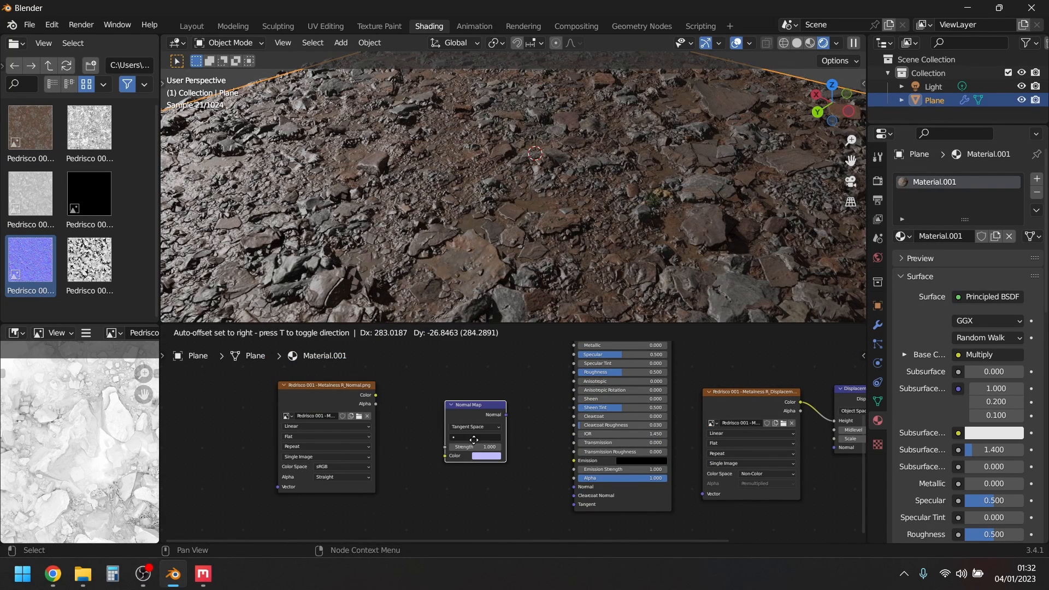
left_click(480, 416)
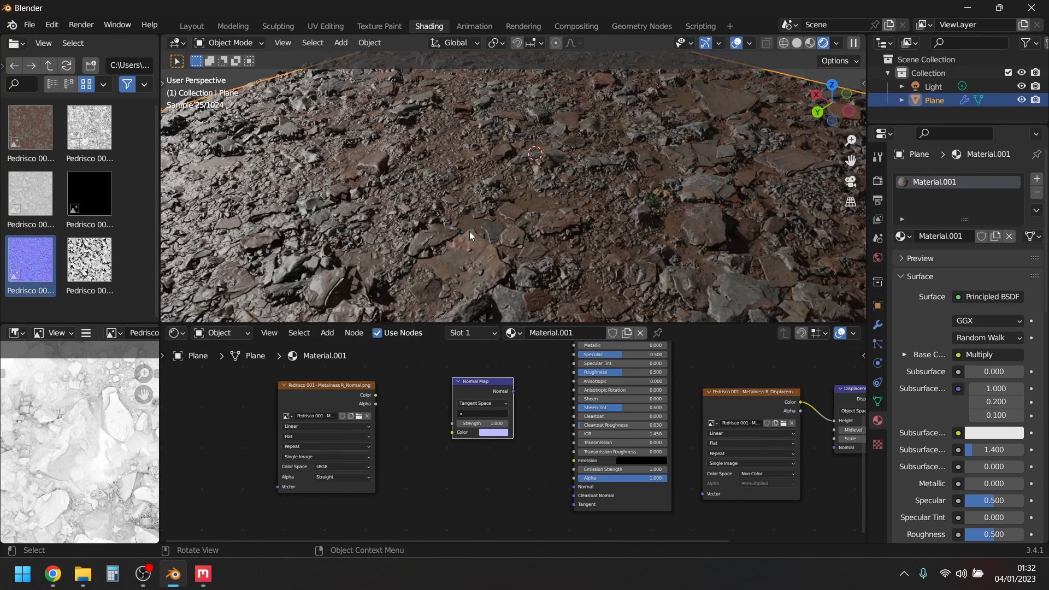
In Material Preview shading, connect the normal texture, set to Non-Color, through the Normal Map node to the Principled BSDF's Normal input.
key("z")
left_click(458, 276)
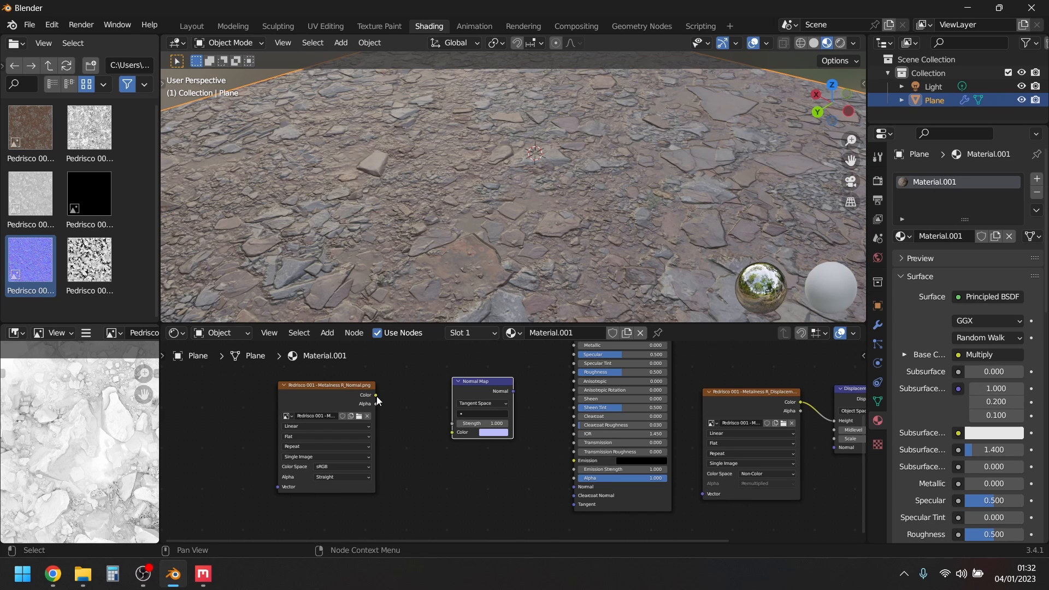
left_click_drag(376, 395, 451, 433)
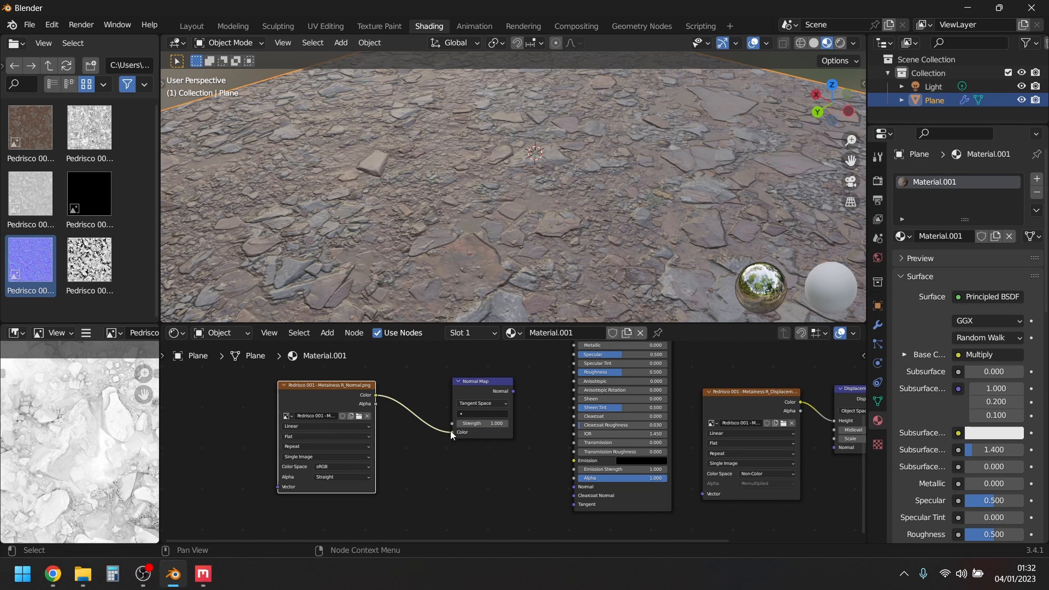
left_click(351, 470)
left_click(337, 467)
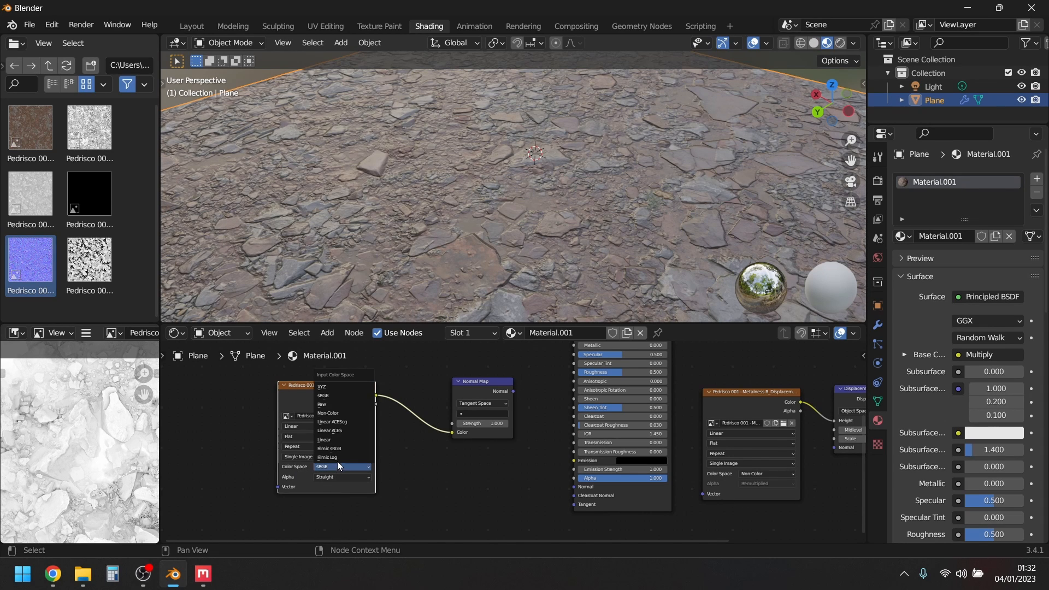
left_click(335, 413)
left_click_drag(514, 391, 573, 487)
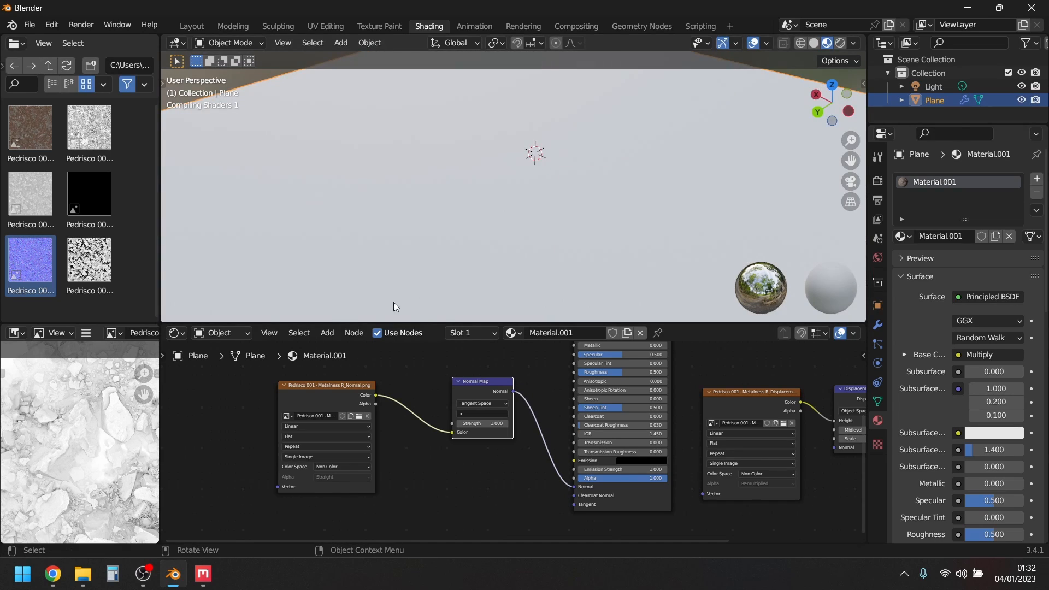
Show the plane in Rendered viewport shading to examine the effect of the normal map.
mouse_move(447, 229)
middle_mouse_down()
mouse_move(532, 245)
mouse_move(465, 241)
mouse_move(518, 246)
middle_mouse_up()
key("z")
left_click(534, 103)
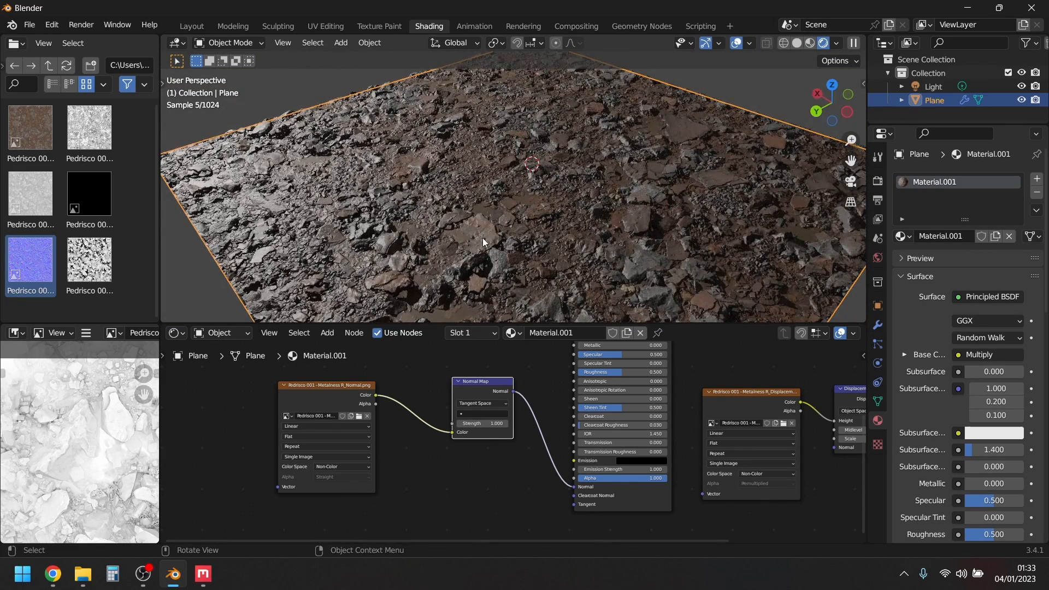
Return to Material Preview shading, then collapse the normal texture and Normal Map nodes and place them near the Principled BSDF's Normal input.
key("z")
left_click(409, 309)
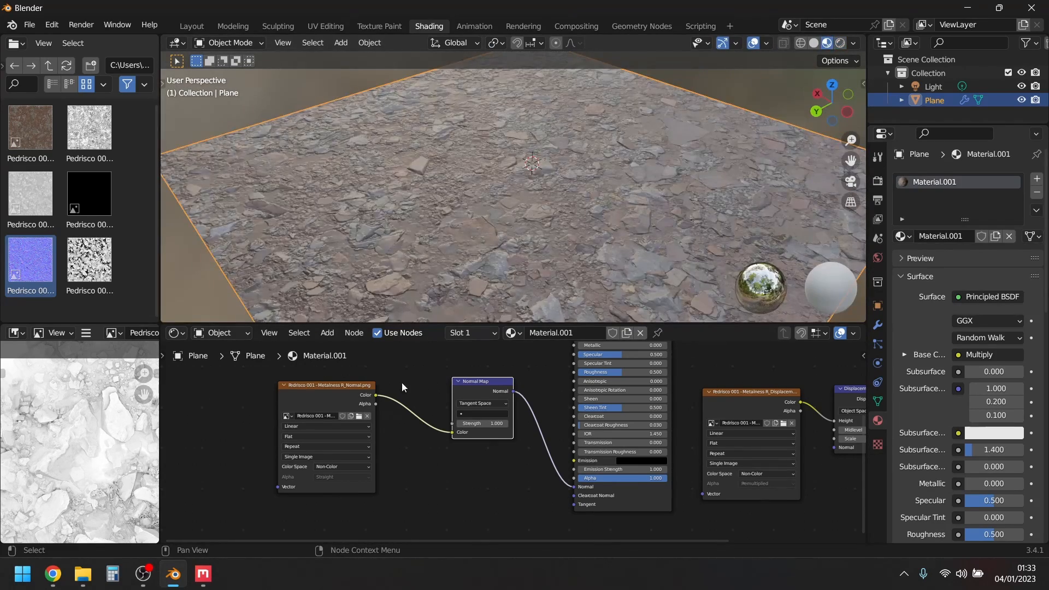
left_click(284, 385)
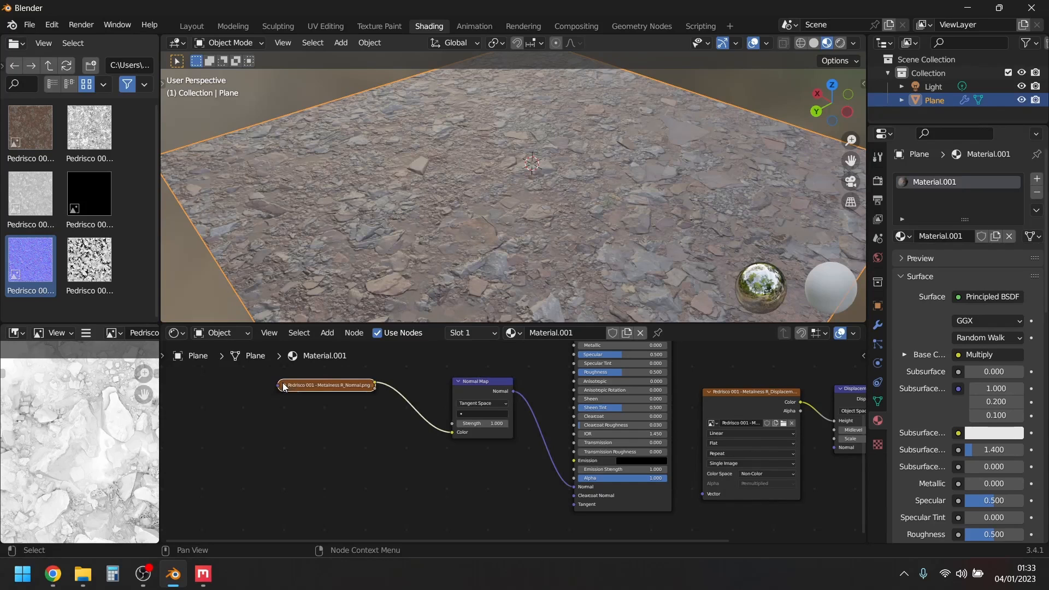
left_click(459, 381)
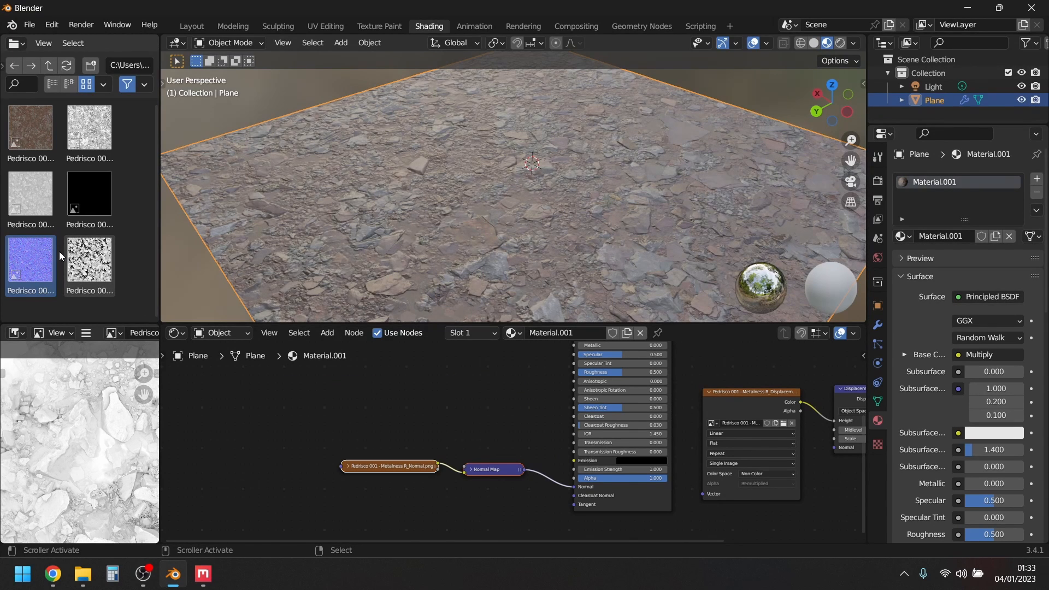
Add the Pedrisco 001 Roughness map as an image texture below the AO texture and connect its Color to the Principled BSDF's Roughness.
left_click(99, 272)
left_click_drag(98, 271, 320, 405)
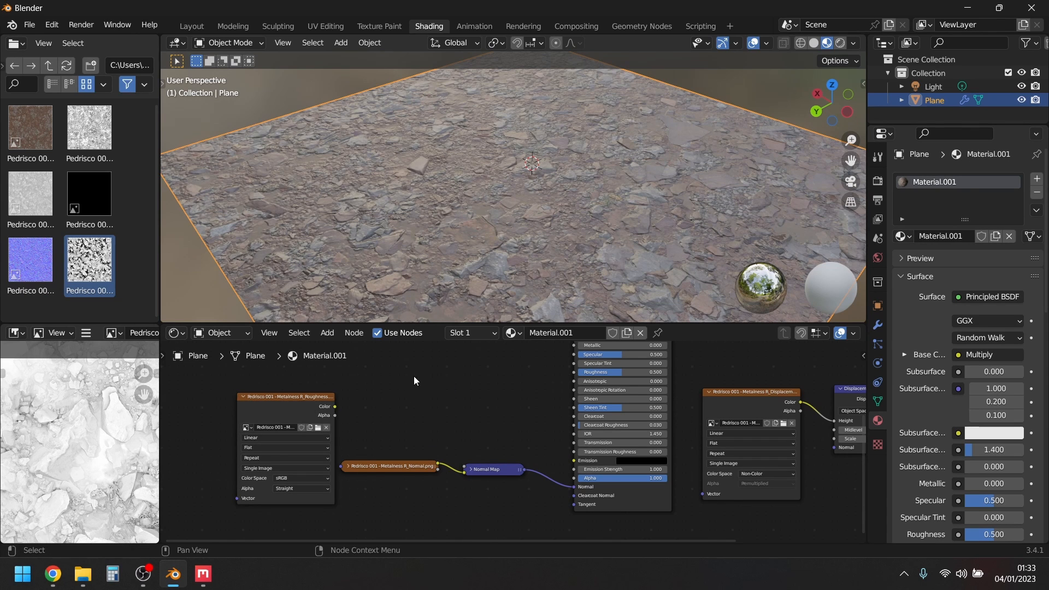
middle_click_drag(437, 385, 429, 457)
left_click_drag(276, 465, 335, 383)
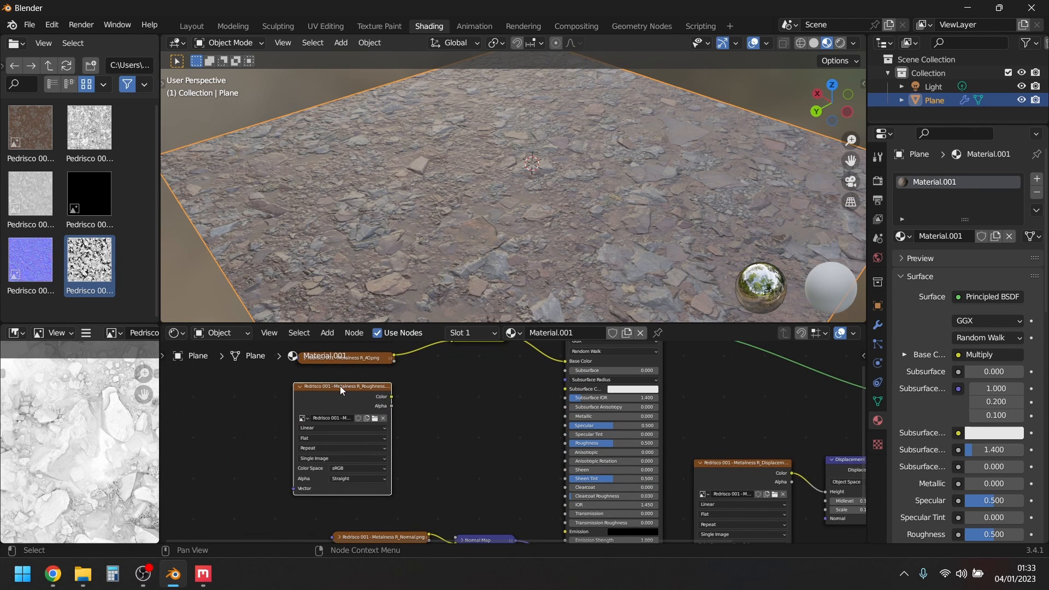
left_click_drag(392, 397, 572, 444)
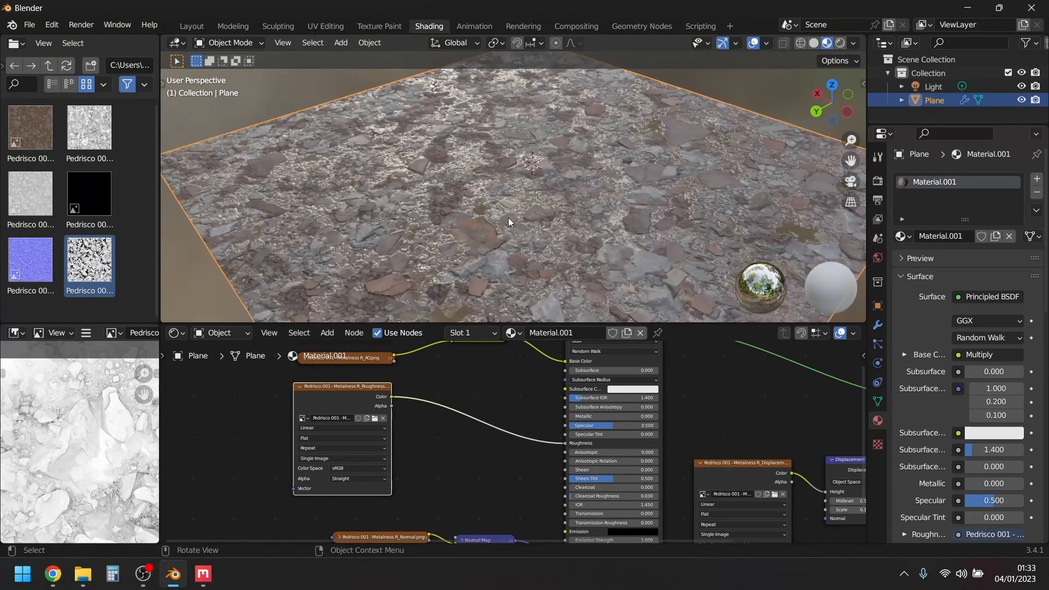
Show the plane in Rendered viewport shading and examine its roughness reflections from a low angle.
middle_click_drag(508, 217, 455, 214)
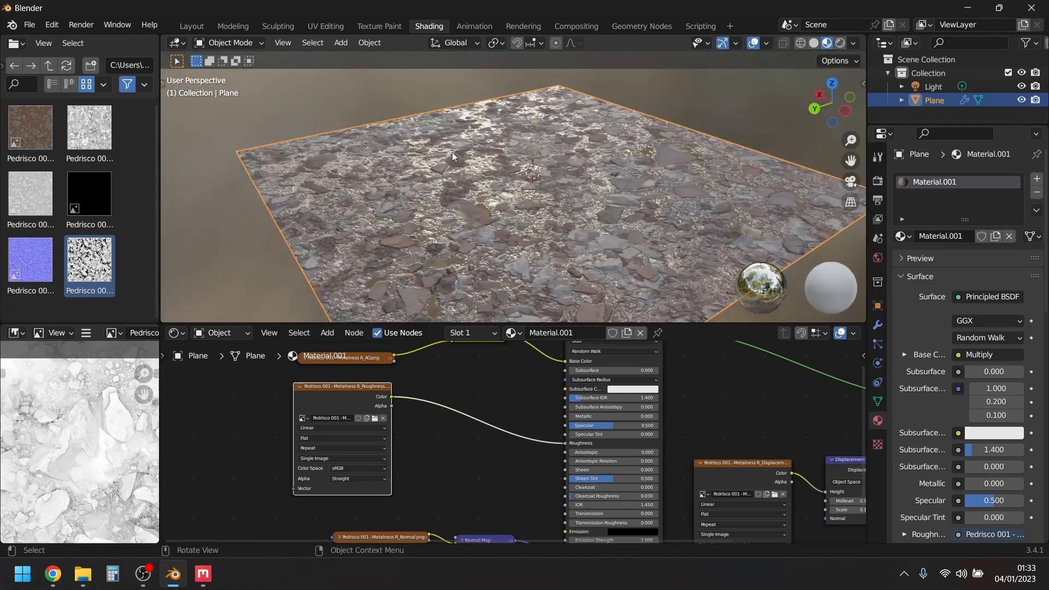
key("z")
left_click(457, 99)
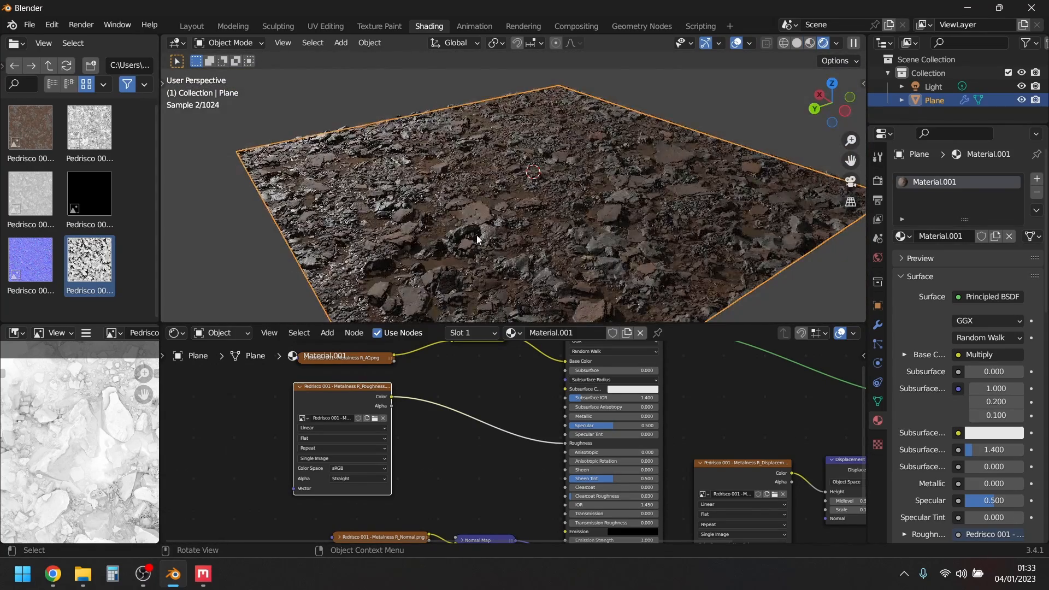
scroll(477, 239, "up", 3)
middle_click_drag(477, 239, 436, 198)
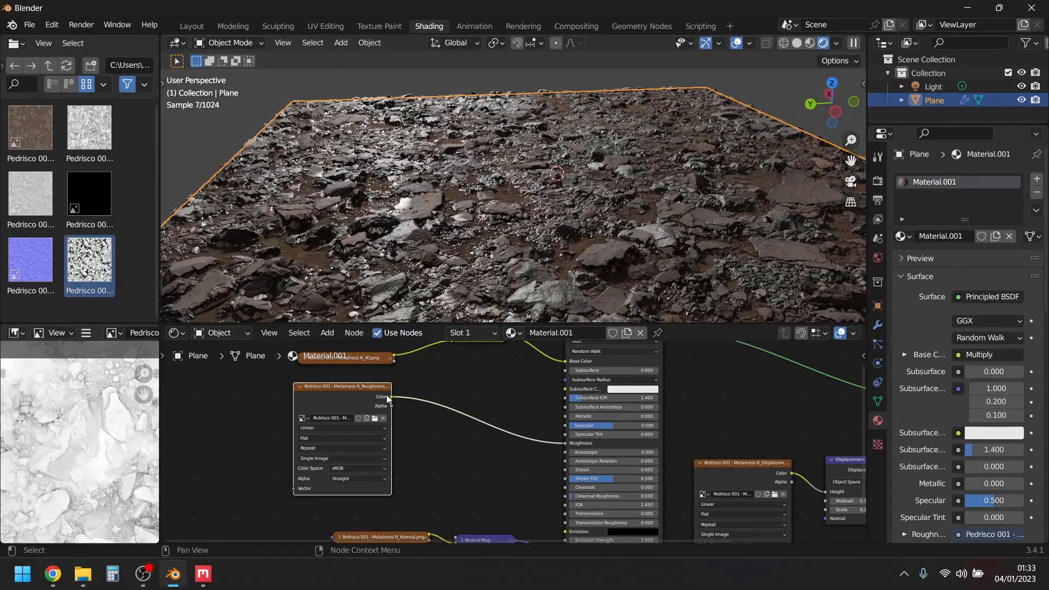
Collapse the roughness texture node, tuck it under the AO texture node, and review the full node tree.
scroll(407, 382, "down", 2)
scroll(407, 383, "down", 3)
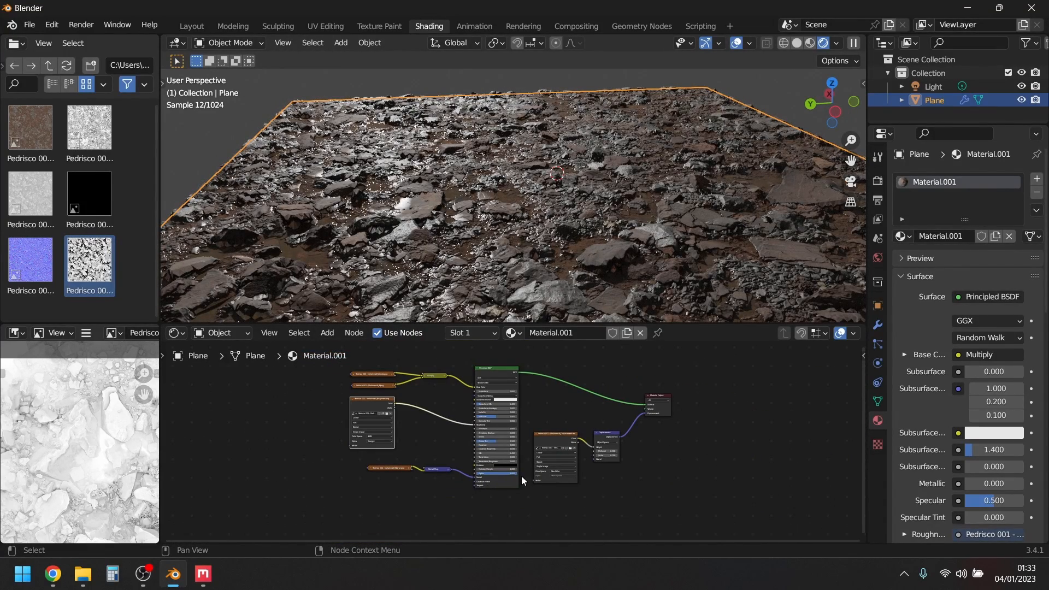
left_click(356, 399)
scroll(365, 407, "up", 3)
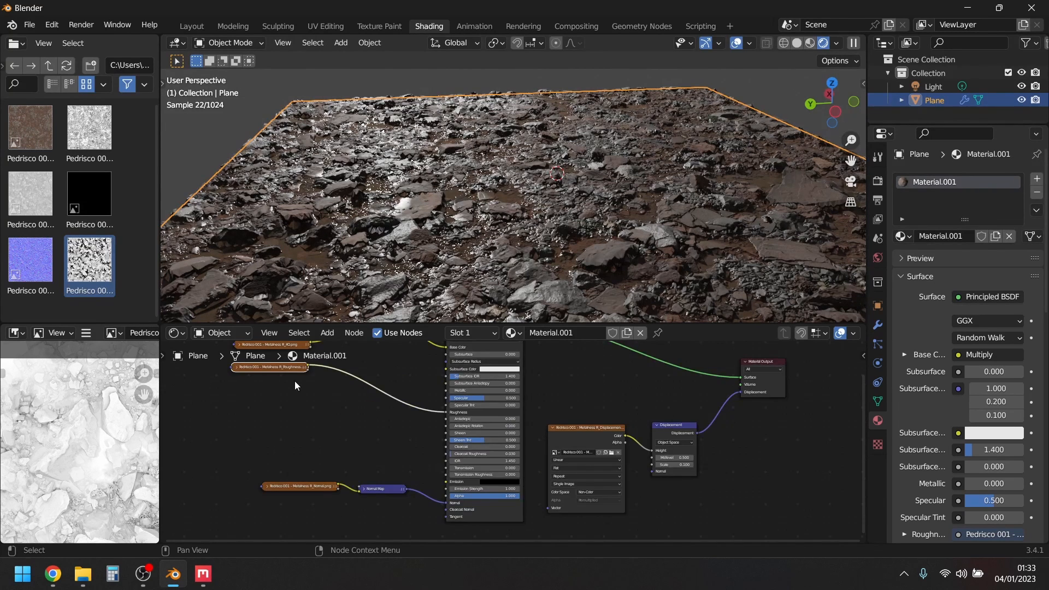
scroll(293, 382, "up", 2)
scroll(419, 450, "down", 4)
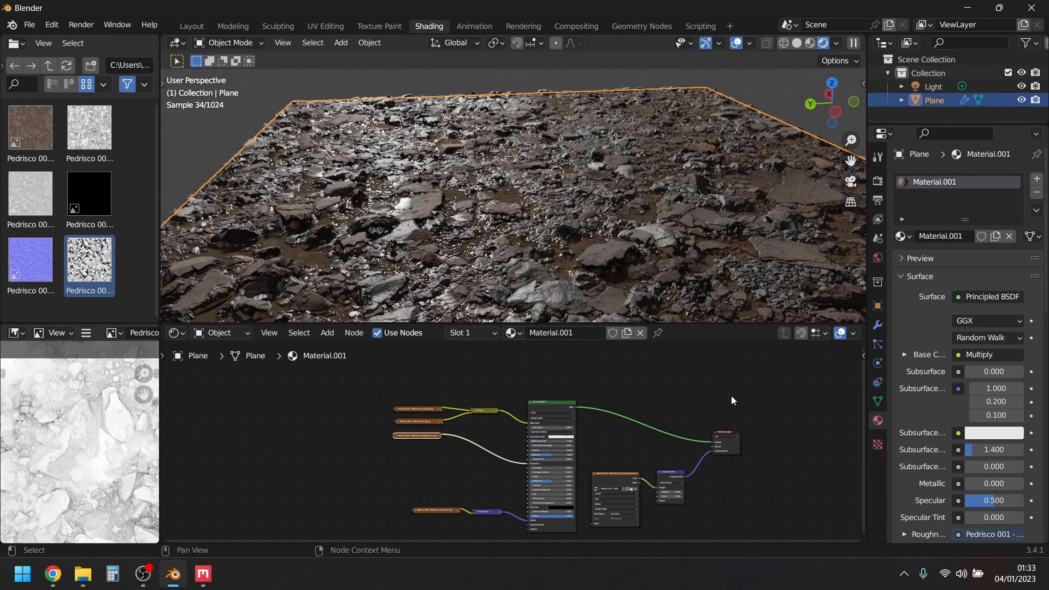
middle_click_drag(730, 396, 511, 409)
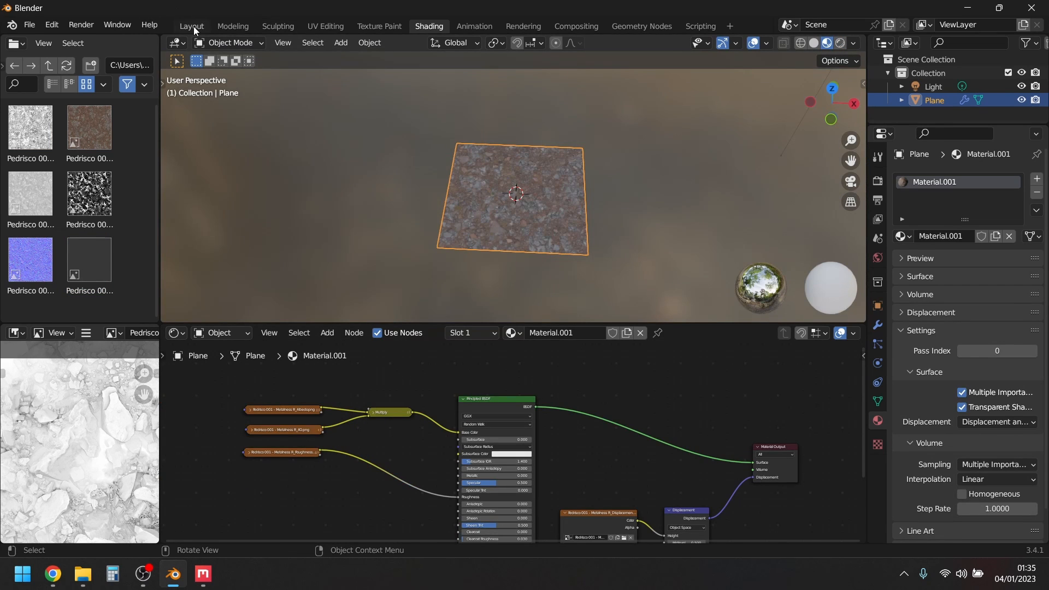
Switch to the Layout workspace.
left_click(192, 26)
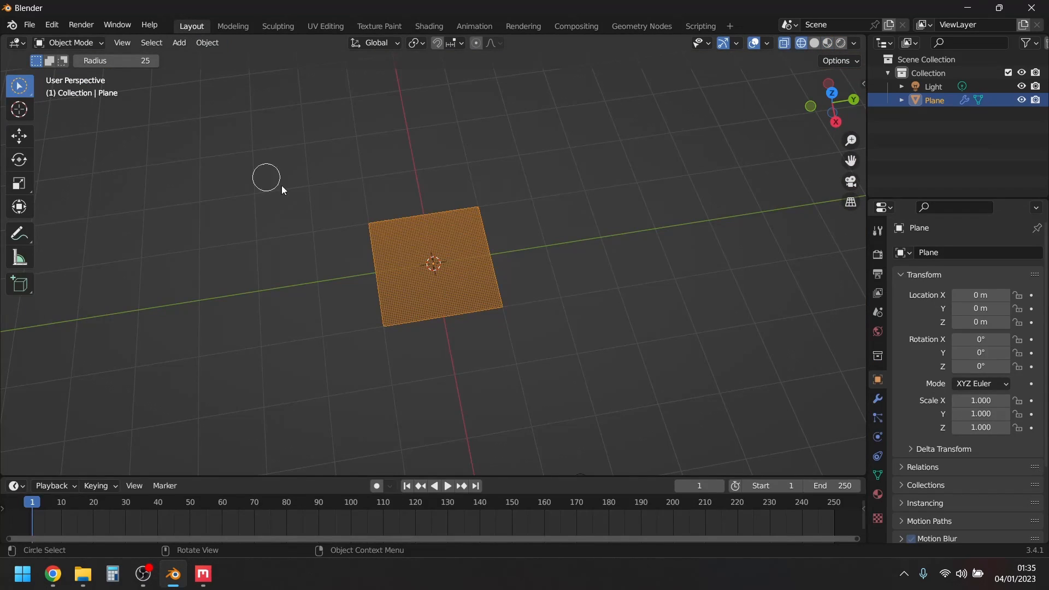
Add a second mesh plane and move it about 2.33 m along the Y axis, beside the textured plane.
key("shift+a")
mouse_move(556, 254)
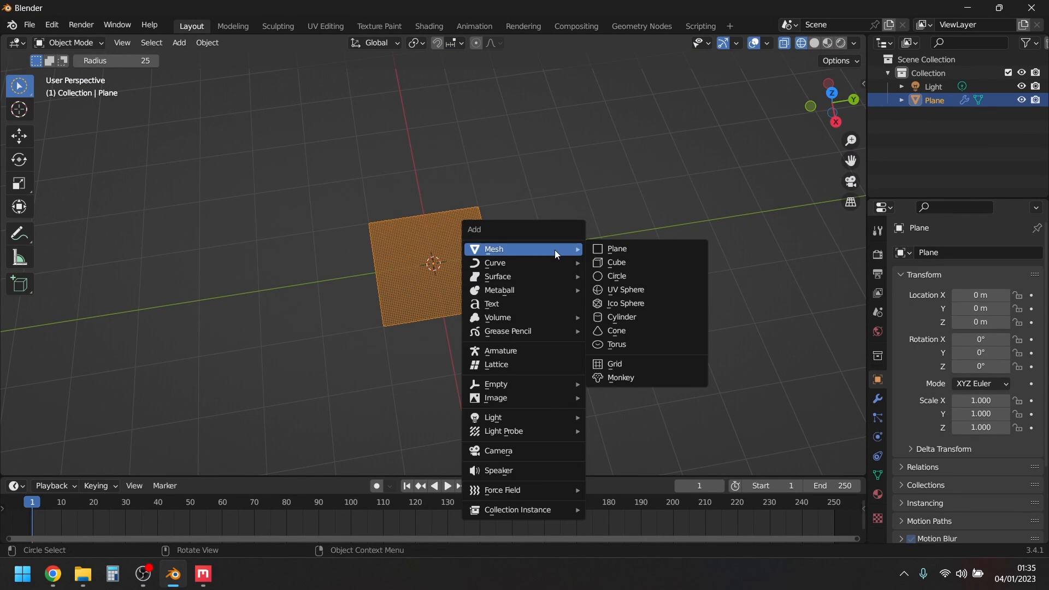
left_click(617, 248)
key("g")
key("x")
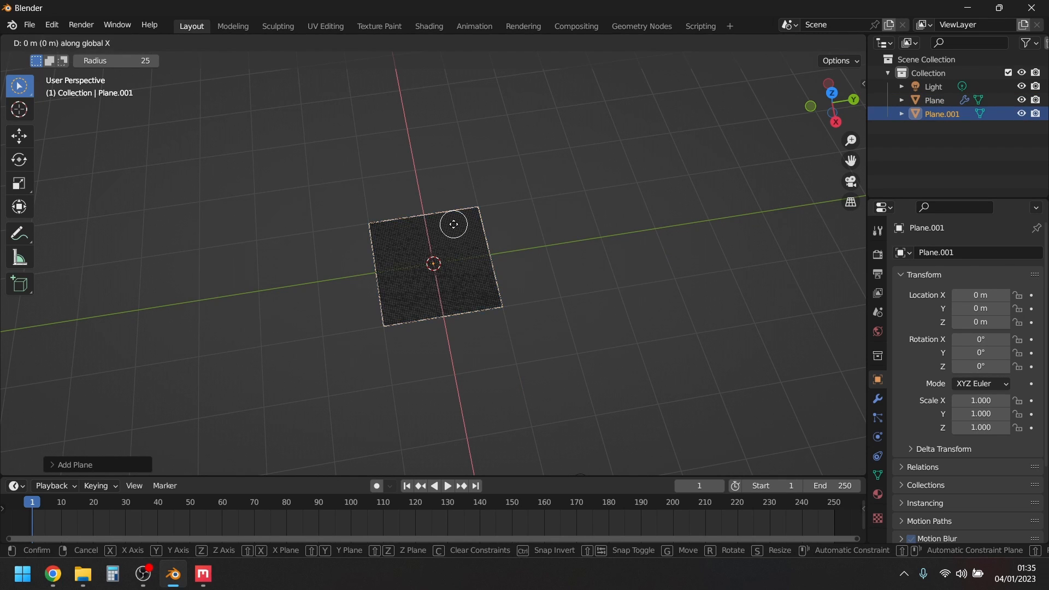
key("y")
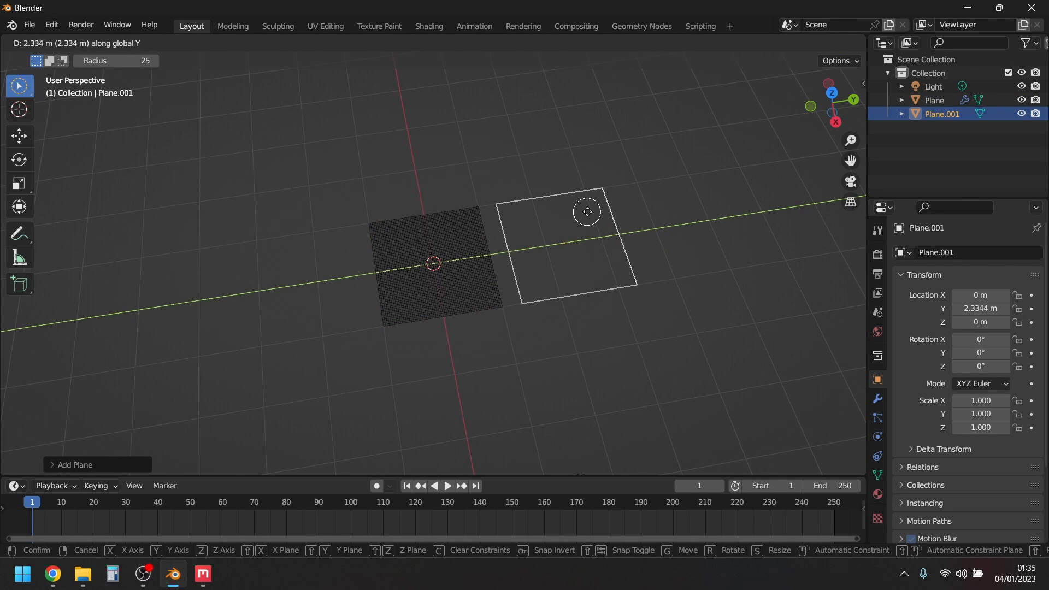
left_click(588, 210)
Switch to the Shading workspace and create a new material for the second plane.
left_click(429, 27)
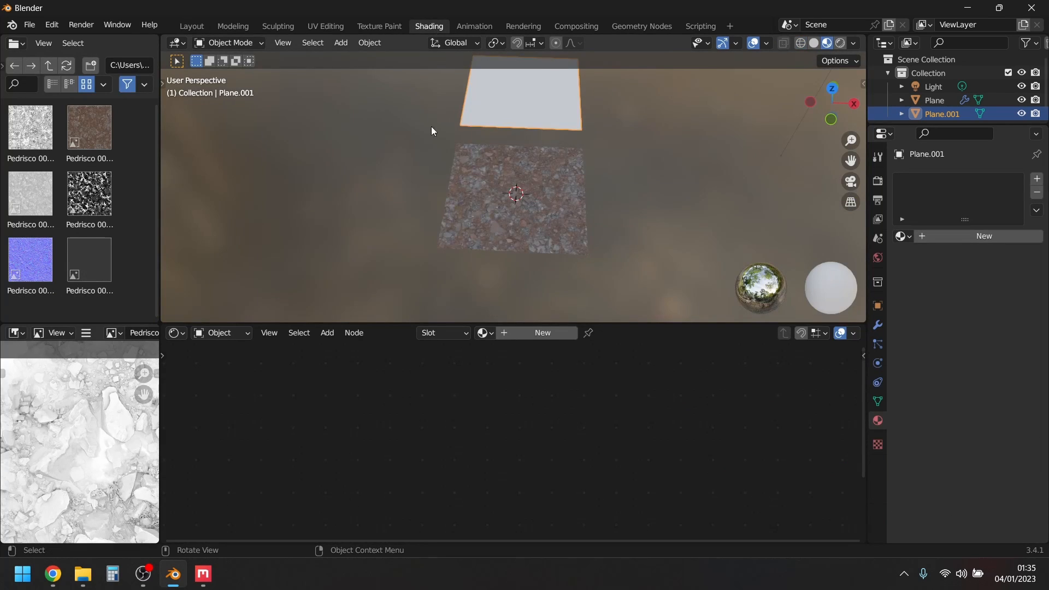
scroll(464, 163, "down", 2)
middle_click_drag(501, 208, 580, 221)
scroll(605, 218, "up", 3)
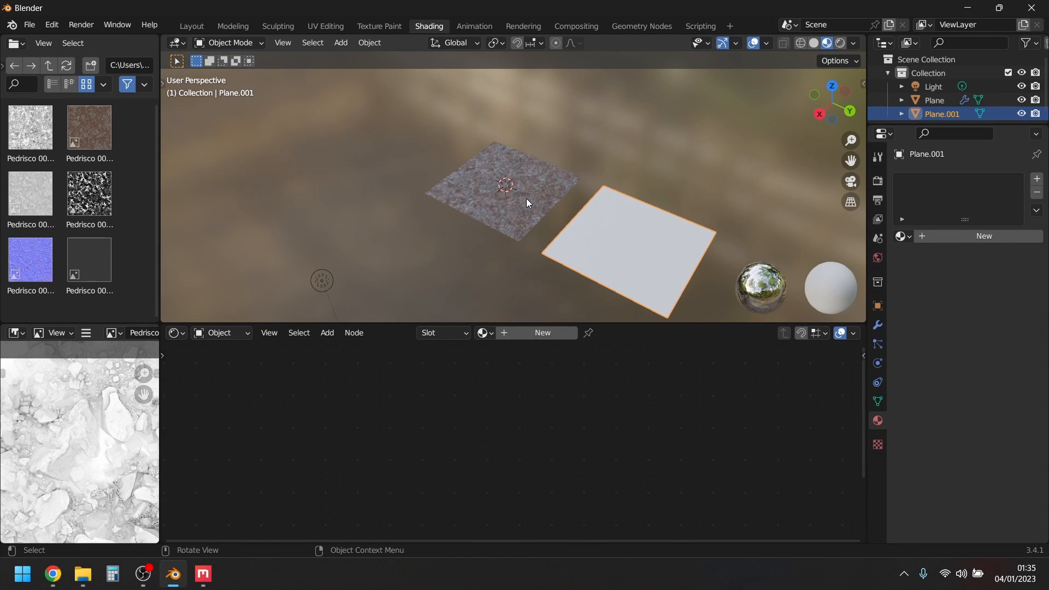
left_click(528, 224)
scroll(526, 203, "up", 2)
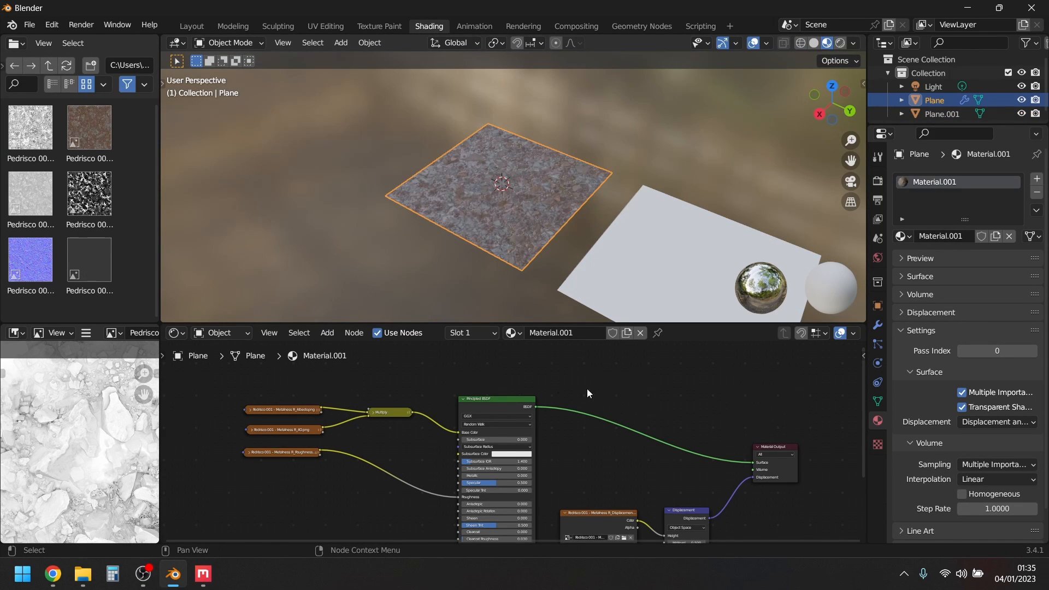
left_click(686, 269)
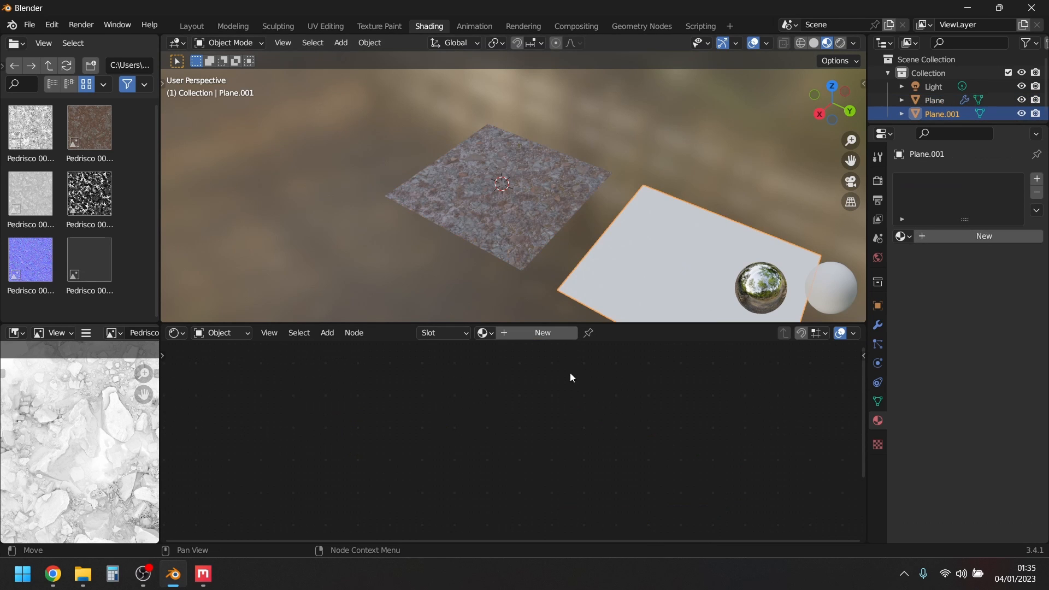
left_click(532, 334)
scroll(414, 463, "up", 1)
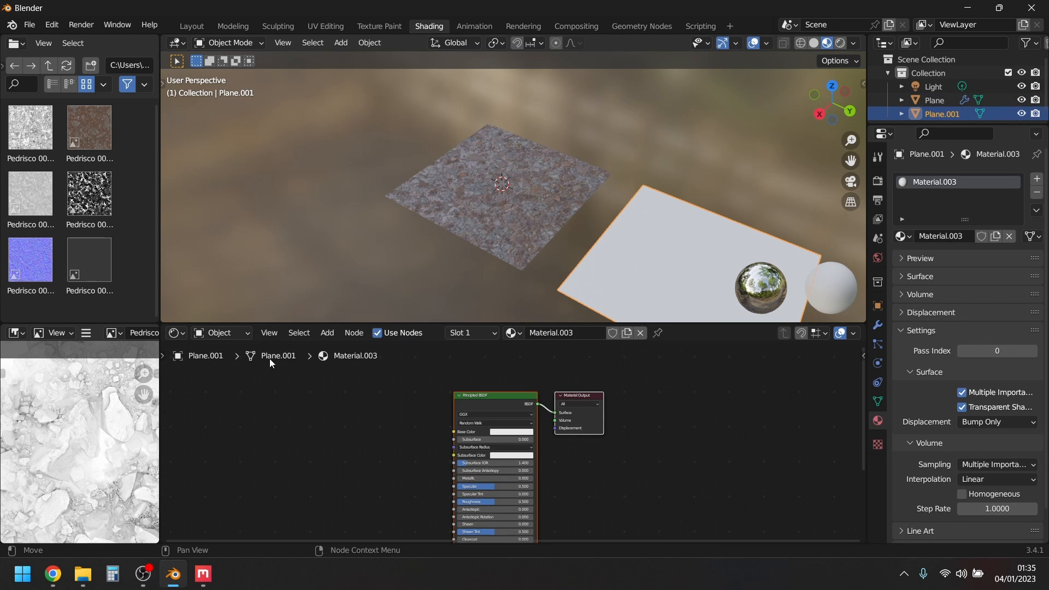
Add the Diffuse map from the Pedrisco 001 Specular folder as a collapsed image texture and connect its Color to the Principled BSDF's Base Color.
left_click(48, 66)
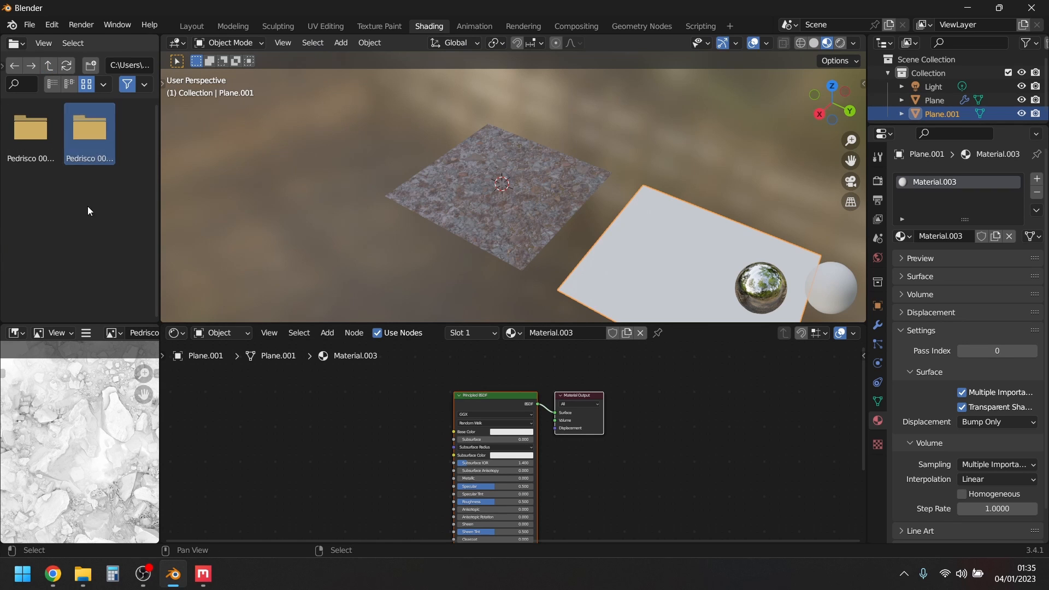
double_click(98, 141)
left_click_drag(89, 131, 329, 397)
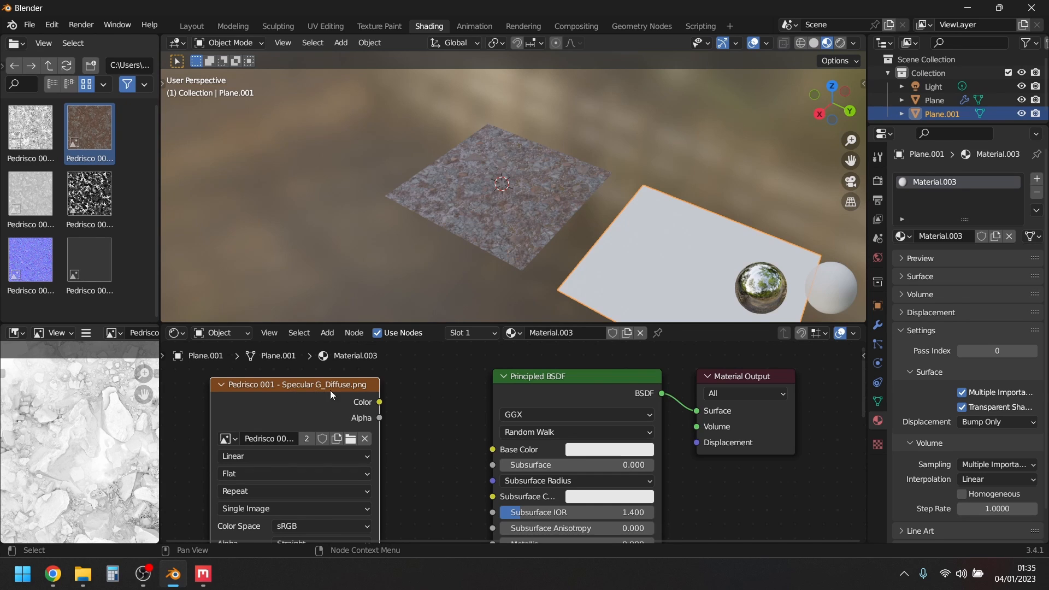
key("h")
left_click_drag(376, 382, 492, 449)
scroll(349, 415, "down", 1)
Add the Pedrisco 001 Specular AO map as an image texture below the Diffuse texture and set its color space to Non-Color.
left_click_drag(30, 131, 315, 438)
scroll(315, 438, "down", 1)
middle_click_drag(308, 440, 378, 373)
left_click(390, 480)
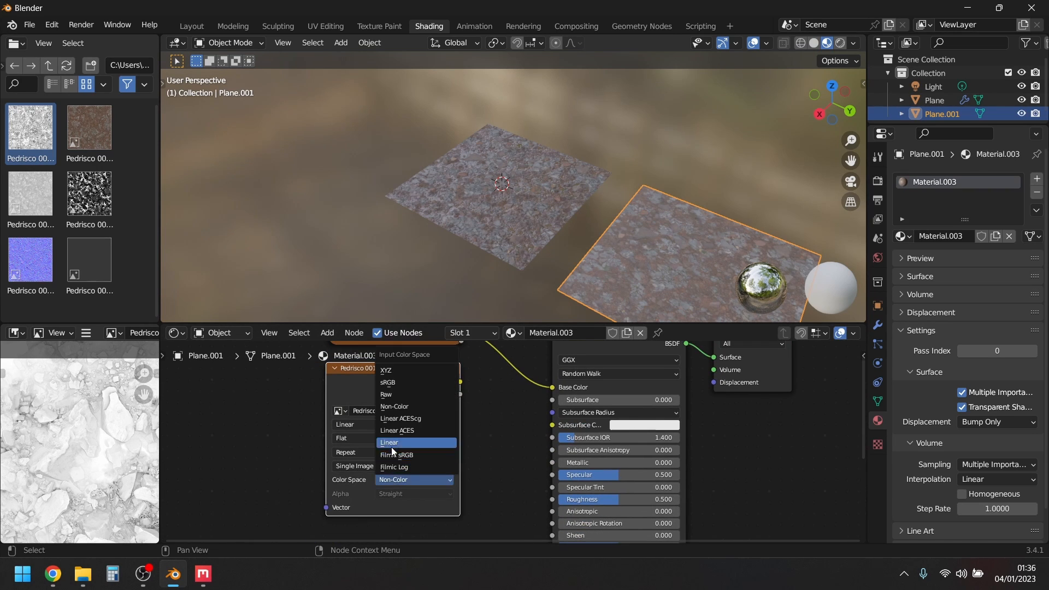
left_click(403, 408)
Collapse the AO texture node and line it up under the Diffuse texture node, well away from the Principled BSDF.
scroll(455, 392, "down", 1)
middle_click_drag(455, 392, 482, 421)
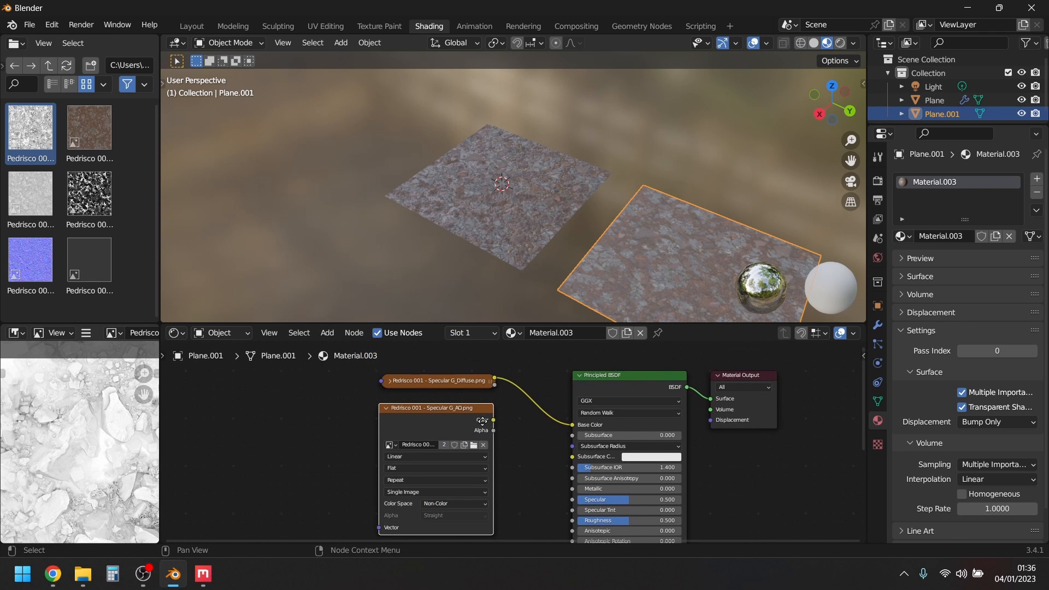
left_click(387, 408)
left_click_drag(401, 411, 333, 414)
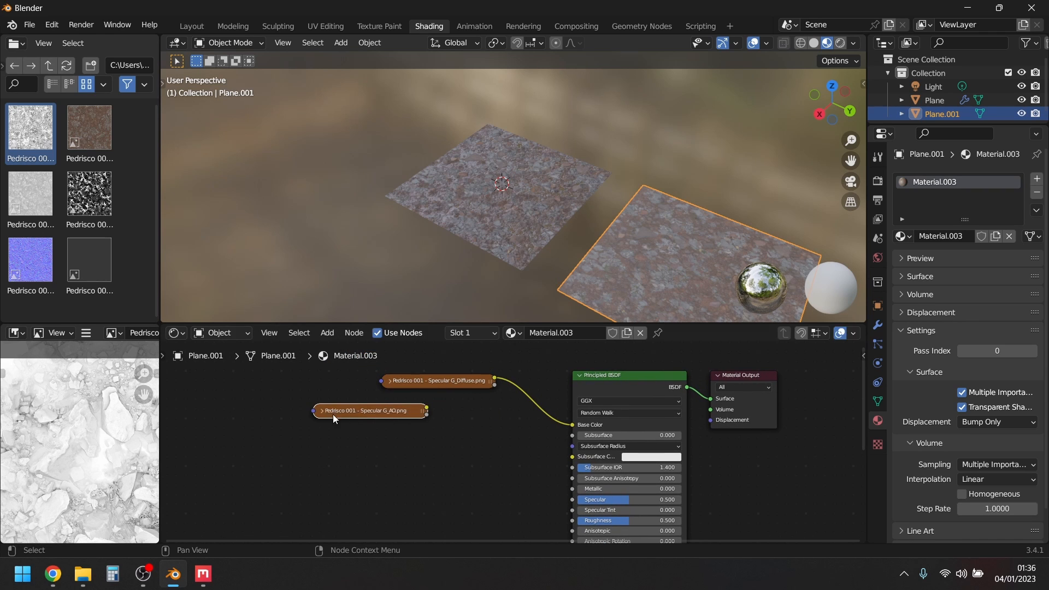
left_click_drag(407, 382, 338, 378)
left_click_drag(390, 462, 272, 361)
left_click(340, 379)
middle_click_drag(303, 416, 329, 464)
left_click_drag(381, 425, 304, 417)
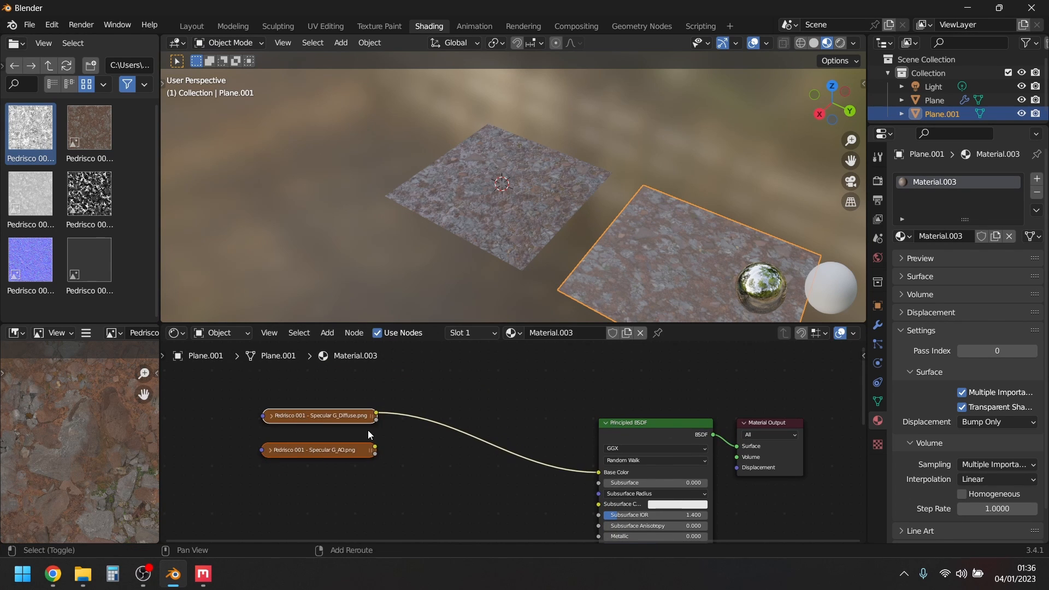
Insert a Mix Color node between the Diffuse texture and Base Color, and connect the AO texture's Color to its B input.
key("shift+a")
mouse_move(353, 477)
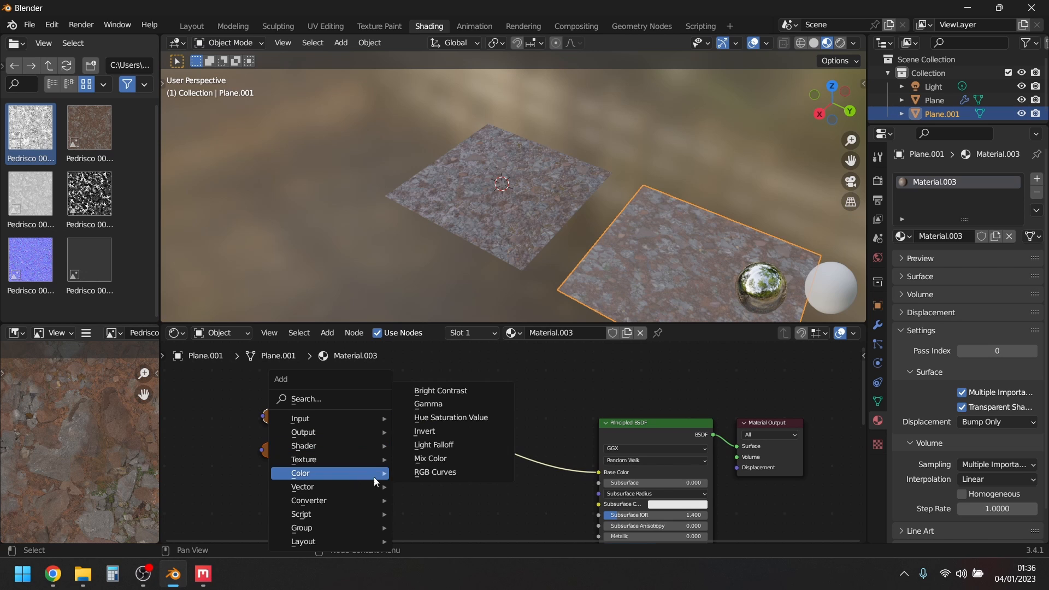
left_click(434, 461)
left_click(449, 433)
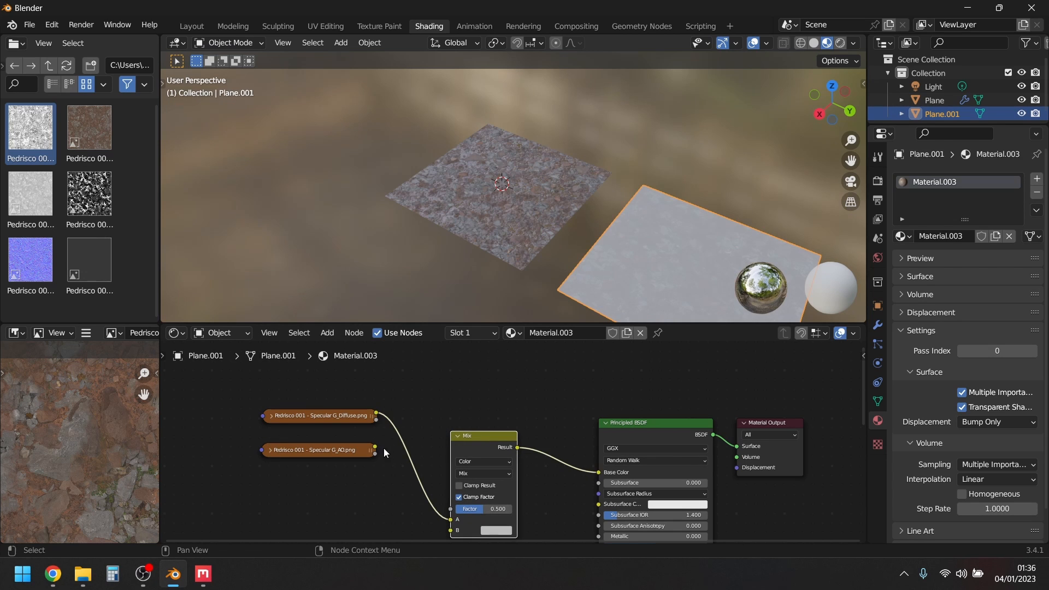
left_click_drag(375, 450, 453, 456)
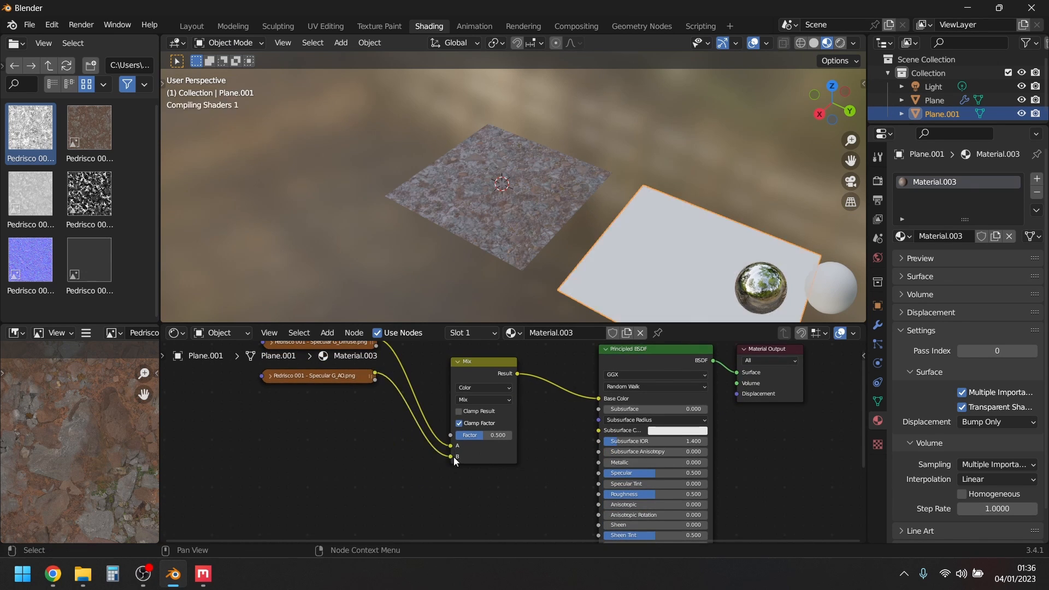
Set the Mix node's blending mode to Multiply, raise its factor, and collapse the node.
left_click(479, 400)
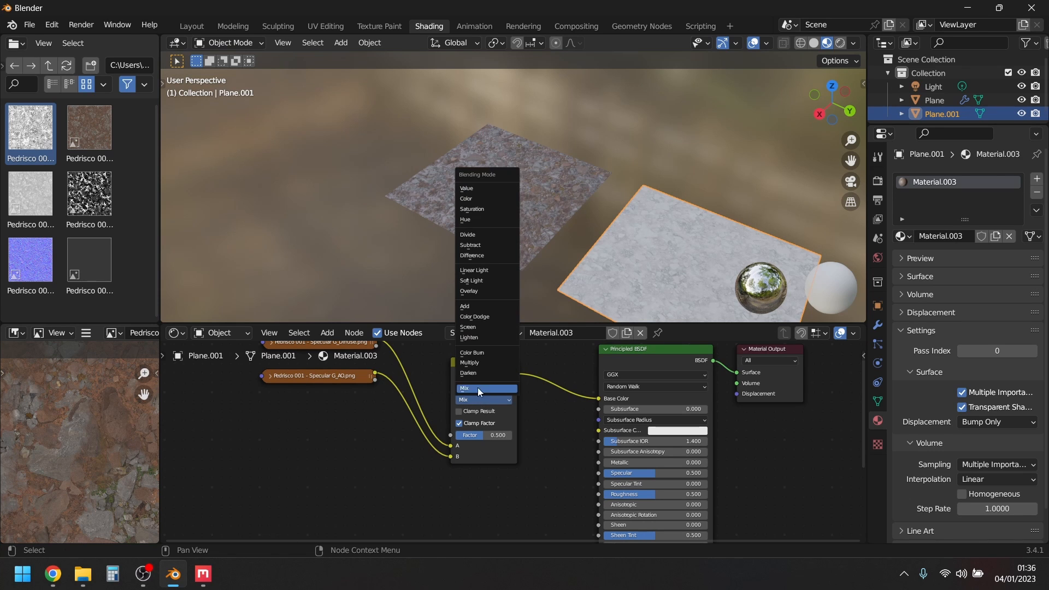
left_click(492, 362)
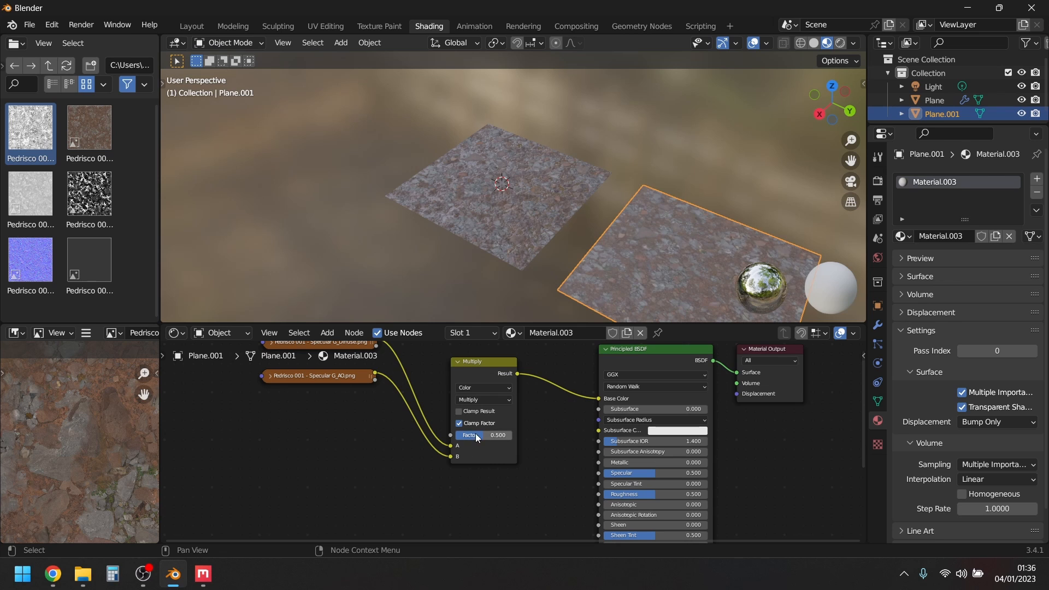
left_click_drag(475, 434, 508, 434)
left_click(457, 361)
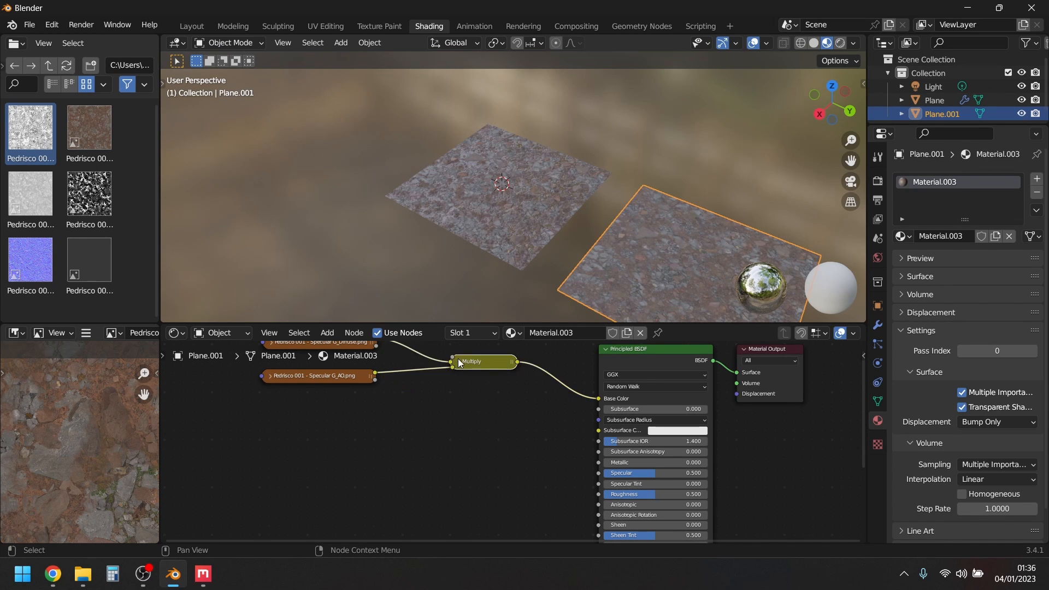
key("Home")
Add the Pedrisco 001 Specular Displacement map as an image texture between the Principled BSDF and Material Output, moving the output node aside for space.
left_click(43, 197)
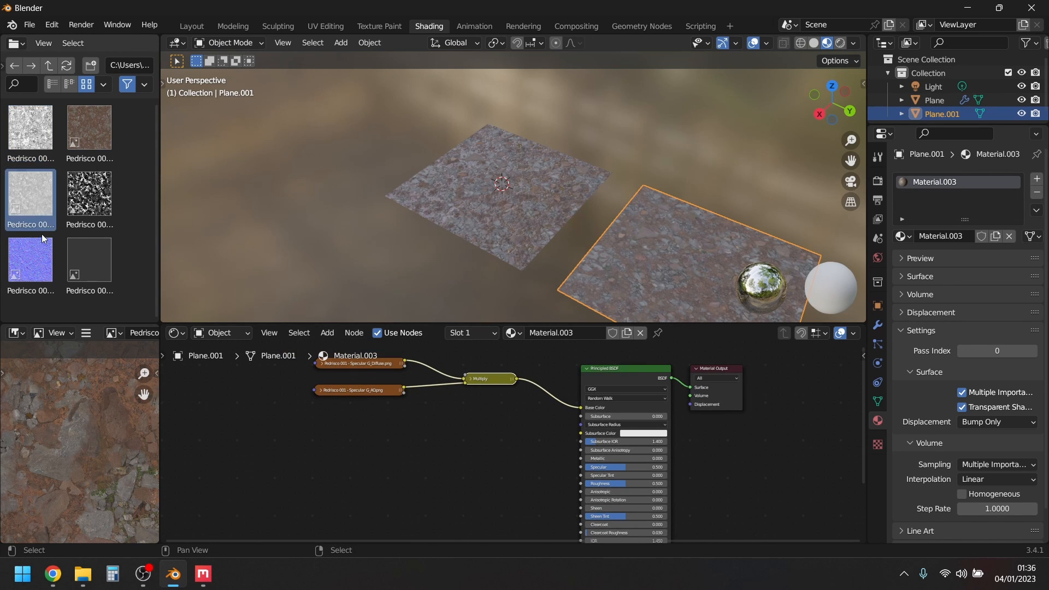
left_click_drag(46, 202, 310, 452)
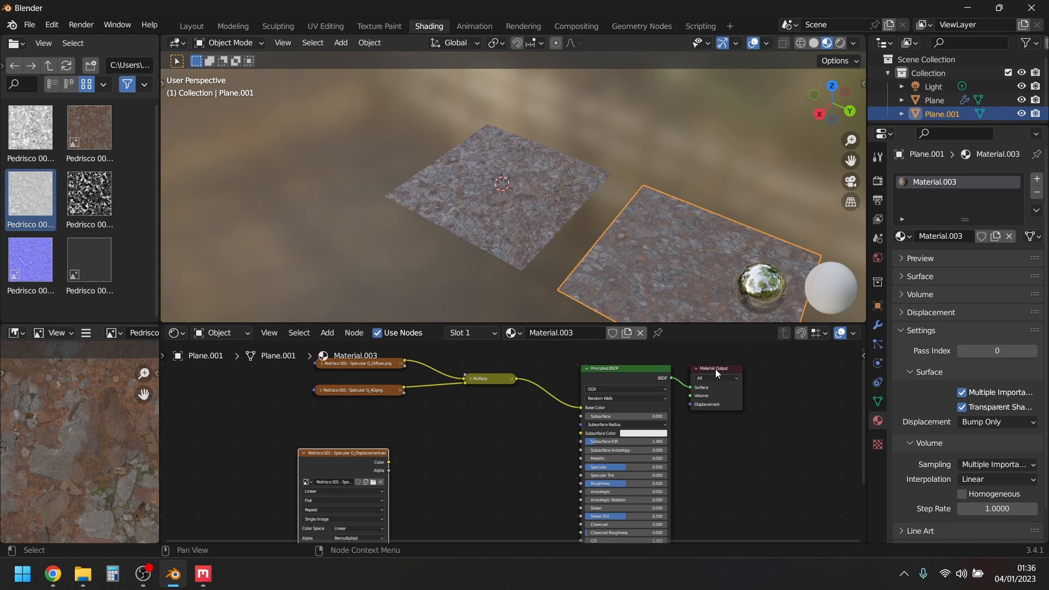
left_click_drag(715, 368, 828, 374)
key("Home")
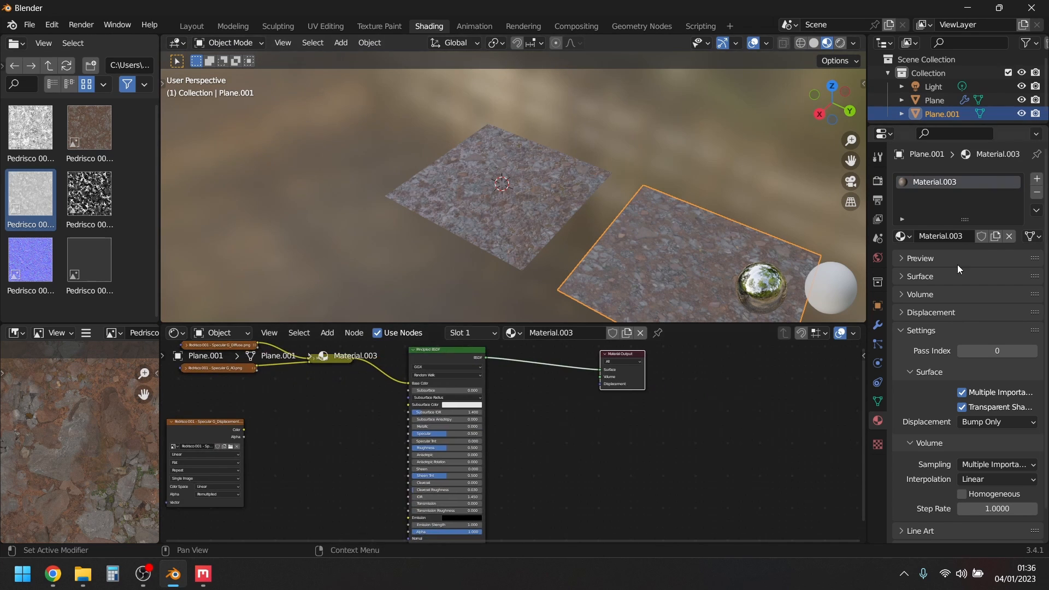
left_click_drag(210, 431, 562, 446)
left_click_drag(633, 354, 732, 366)
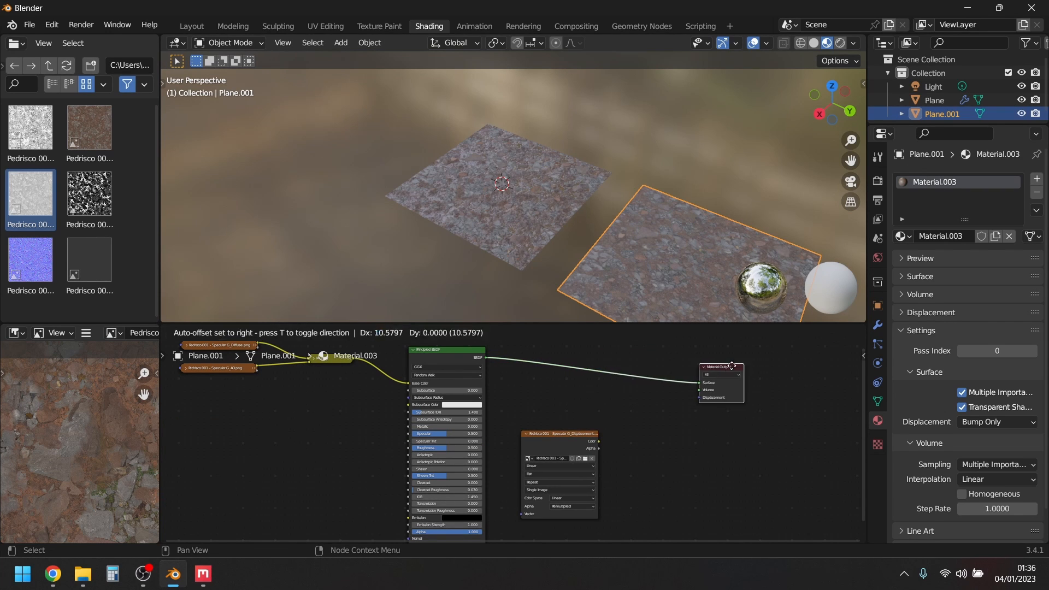
Add a Displacement node, linking the Non-Color displacement texture's Color to its Height and its output to the Material Output's Displacement.
key("shift+a")
left_click(608, 348)
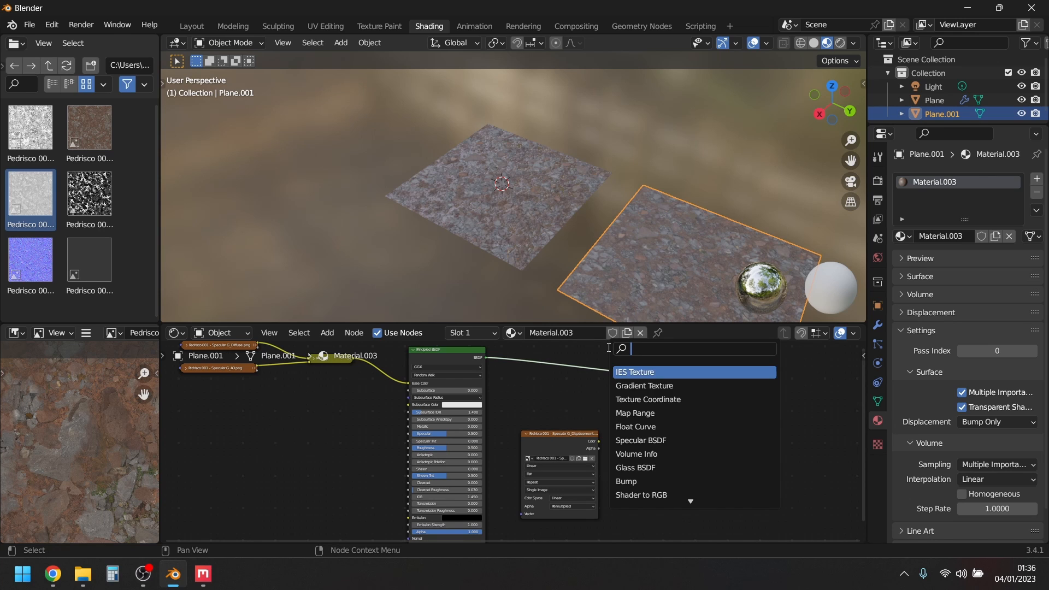
type("d")
key("Down")
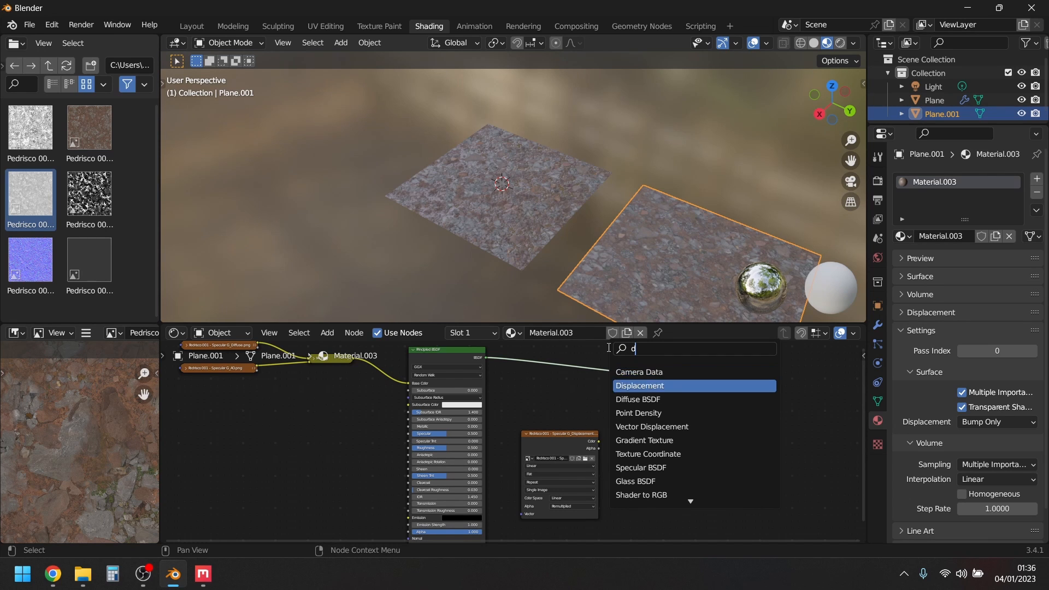
key("Return")
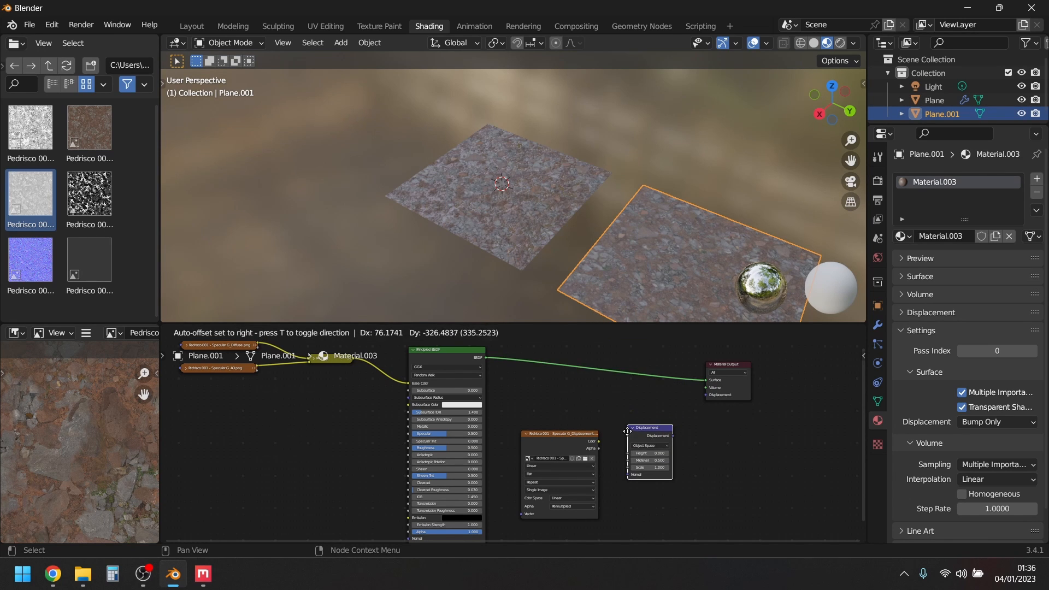
left_click(627, 430)
left_click_drag(598, 441, 705, 394)
Inspect the second plane's relief up close and set the Displacement node's scale to 0.1.
middle_click_drag(667, 296, 592, 139)
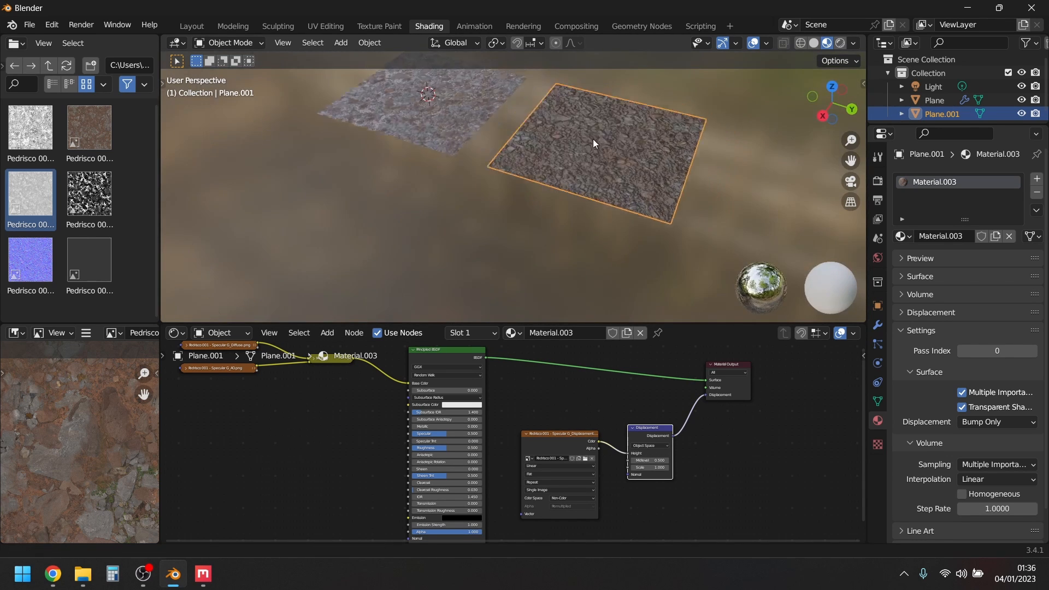
scroll(586, 141, "up", 4)
scroll(585, 141, "down", 6)
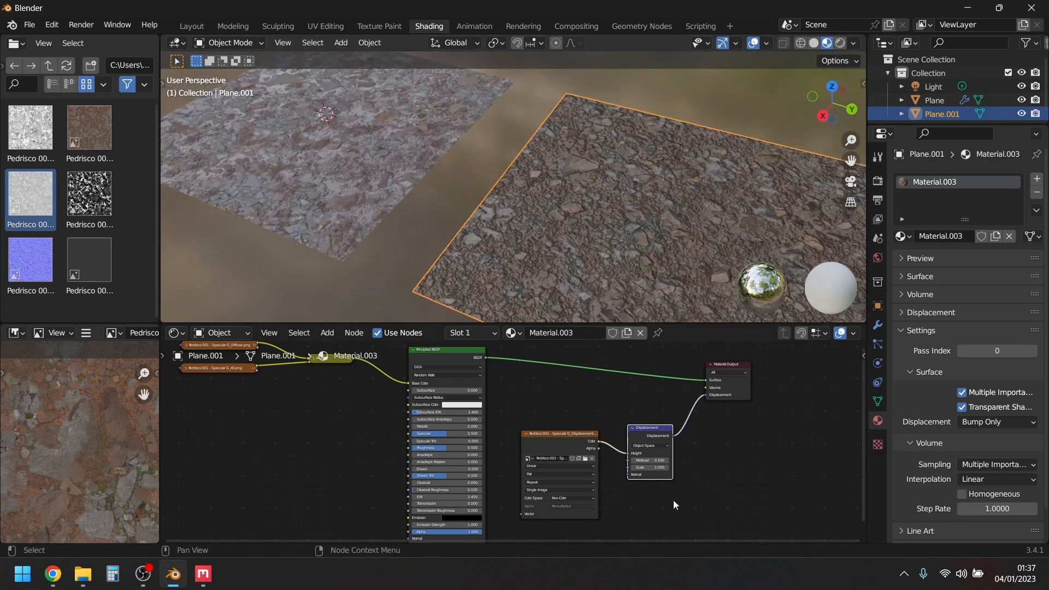
scroll(673, 499, "up", 2)
left_click(721, 479)
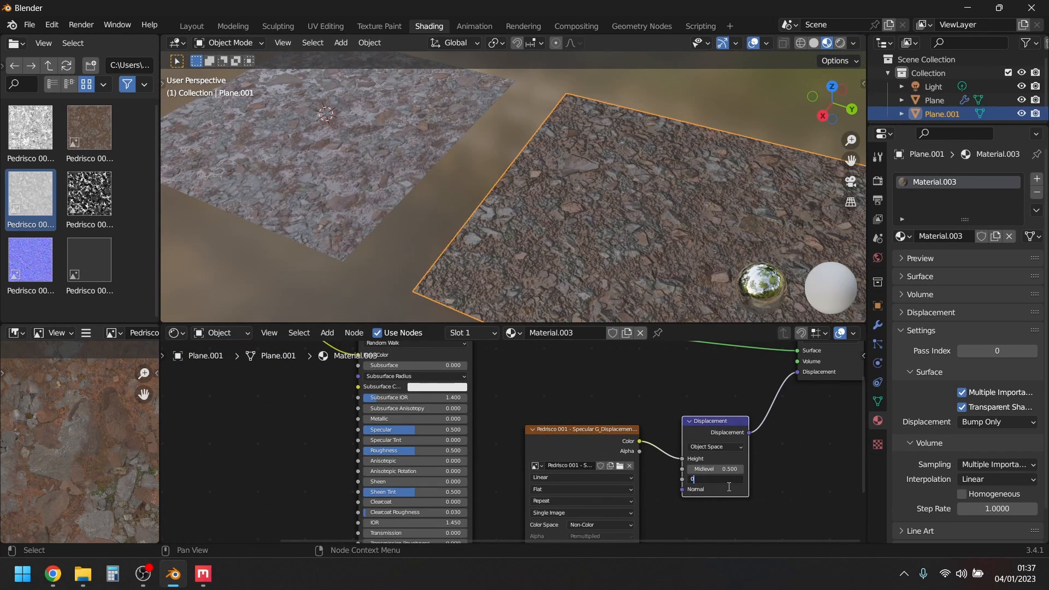
type("0.1")
key("Return")
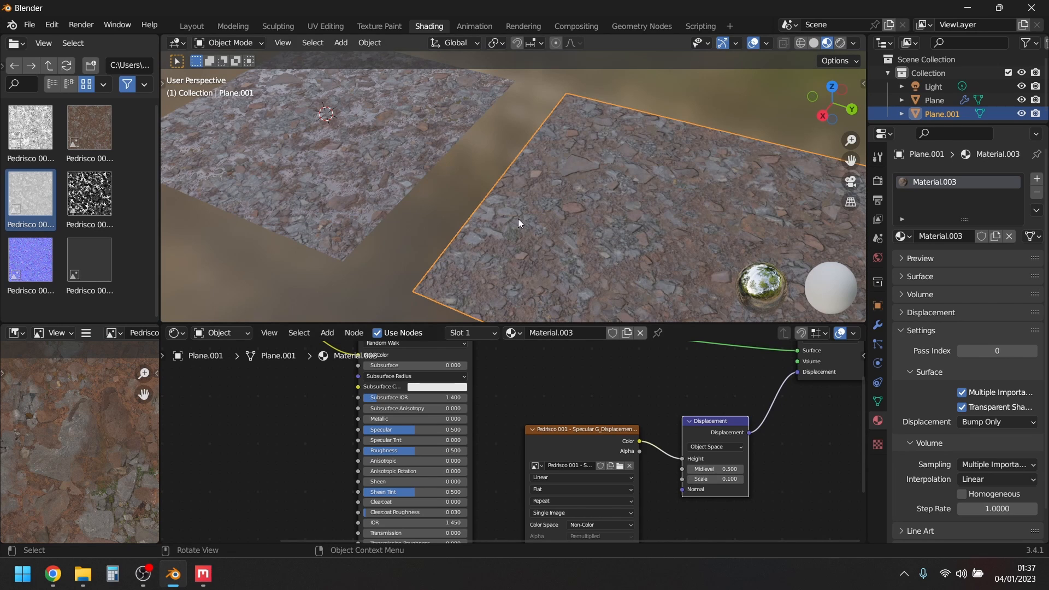
Collapse the displacement texture node and the Displacement node.
scroll(540, 433, "down", 1)
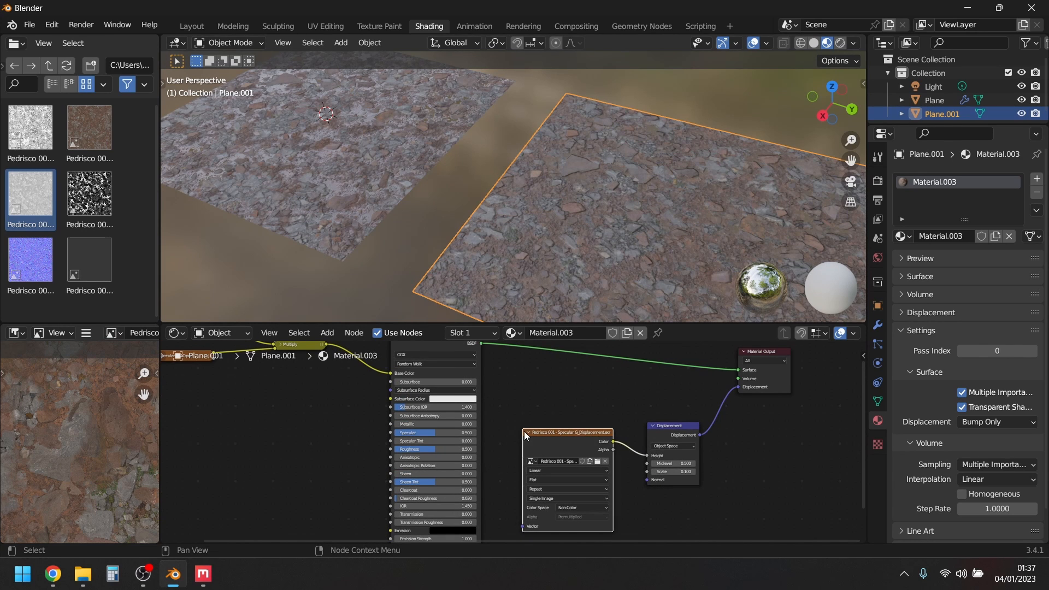
left_click(526, 432)
left_click(653, 425)
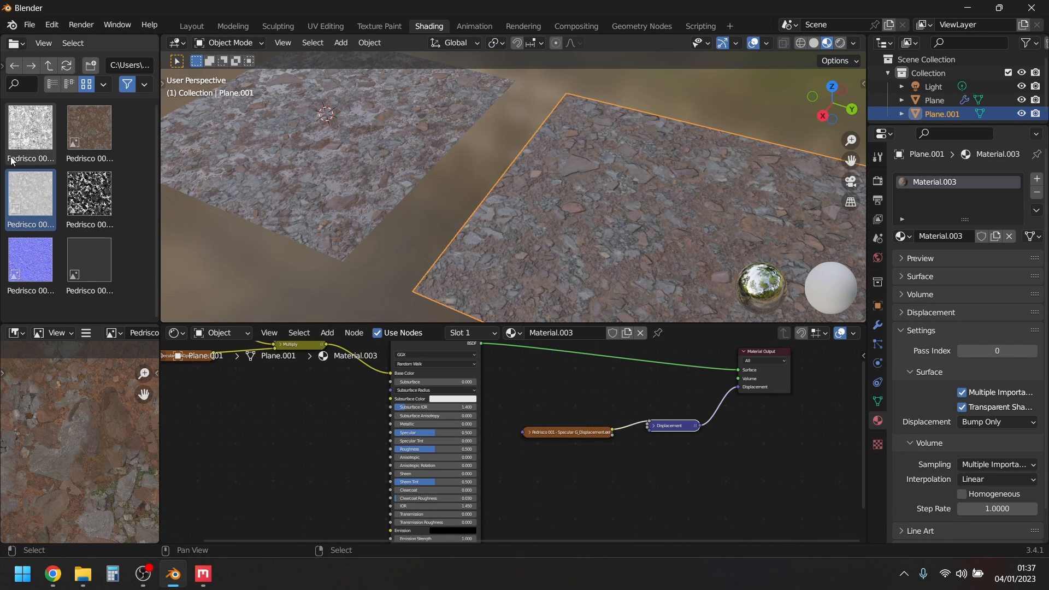
Add the Pedrisco 001 Specular Gloss and Normal maps as image textures beside the Principled BSDF.
left_click(93, 203)
left_click_drag(96, 207, 214, 380)
key("Home")
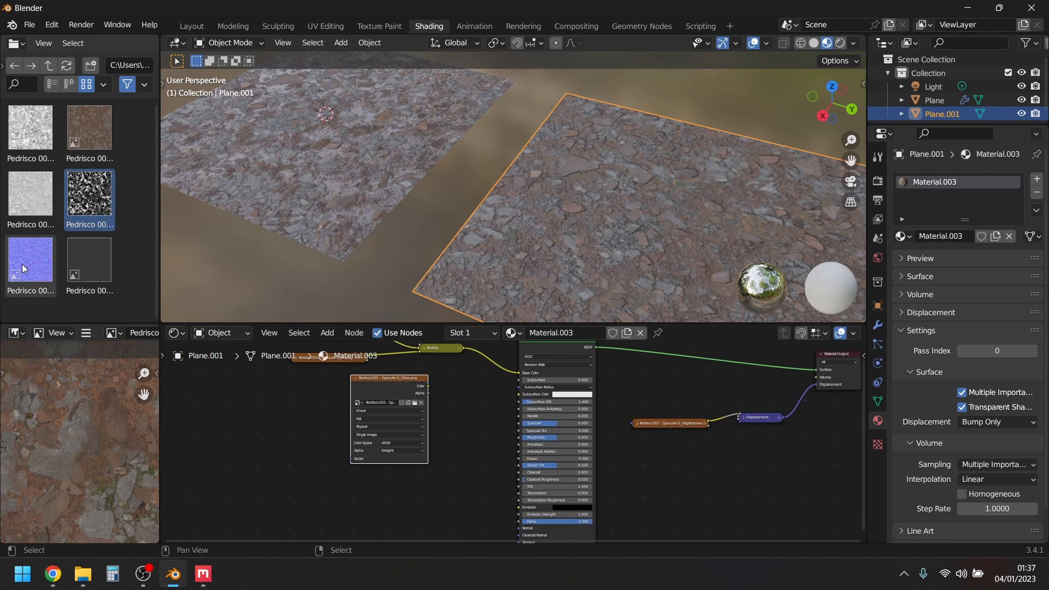
left_click_drag(23, 266, 230, 462)
scroll(358, 475, "down", 3)
middle_click_drag(343, 471, 407, 399)
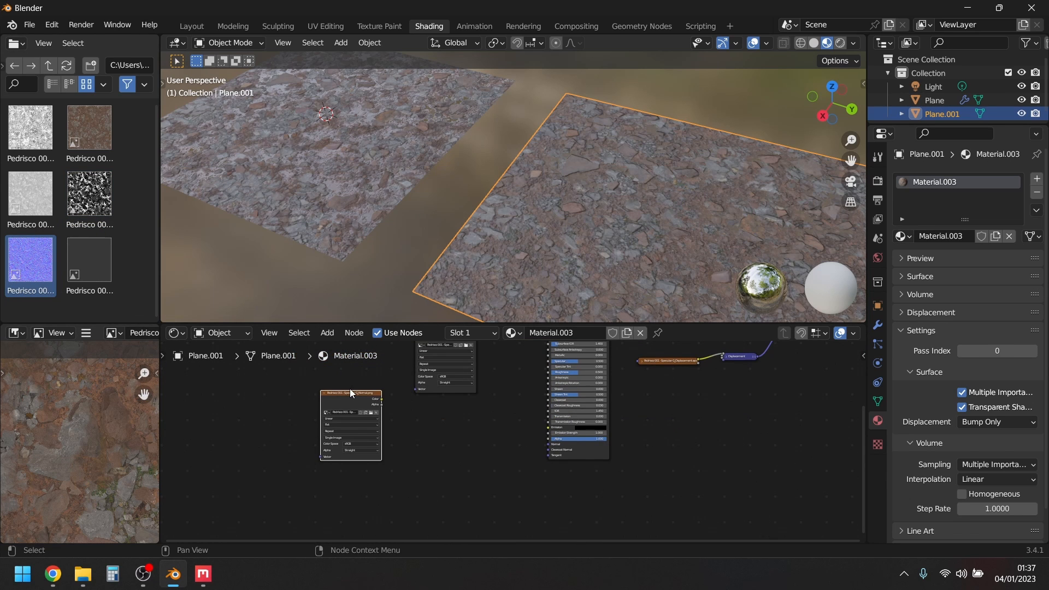
Reposition the Specular Normal texture node below the Gloss texture and collapse it.
left_click_drag(361, 396, 401, 425)
scroll(370, 427, "up", 2)
scroll(371, 429, "up", 1)
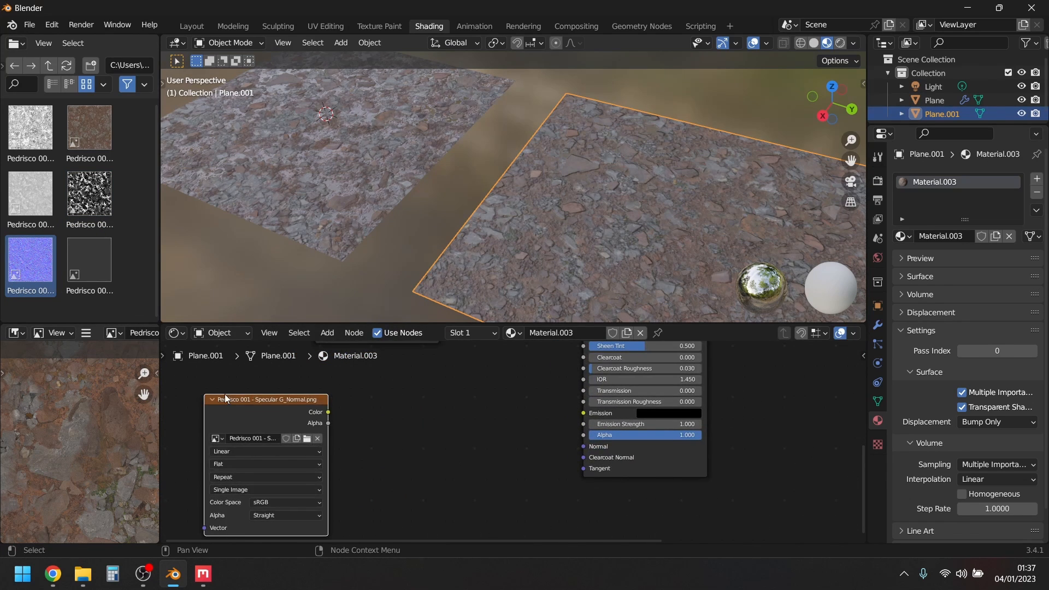
left_click(212, 399)
Add a Normal Map node linking the Normal texture's Color to the Principled BSDF's Normal, and collapse the new node.
key("shift+a")
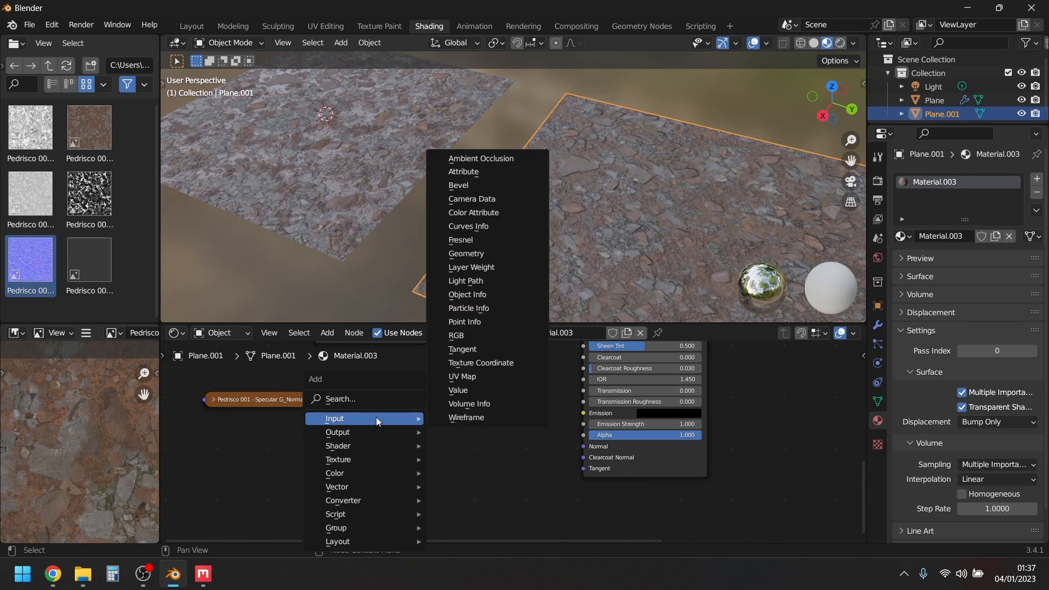
left_click(379, 400)
type("norm")
key("Down")
key("Return")
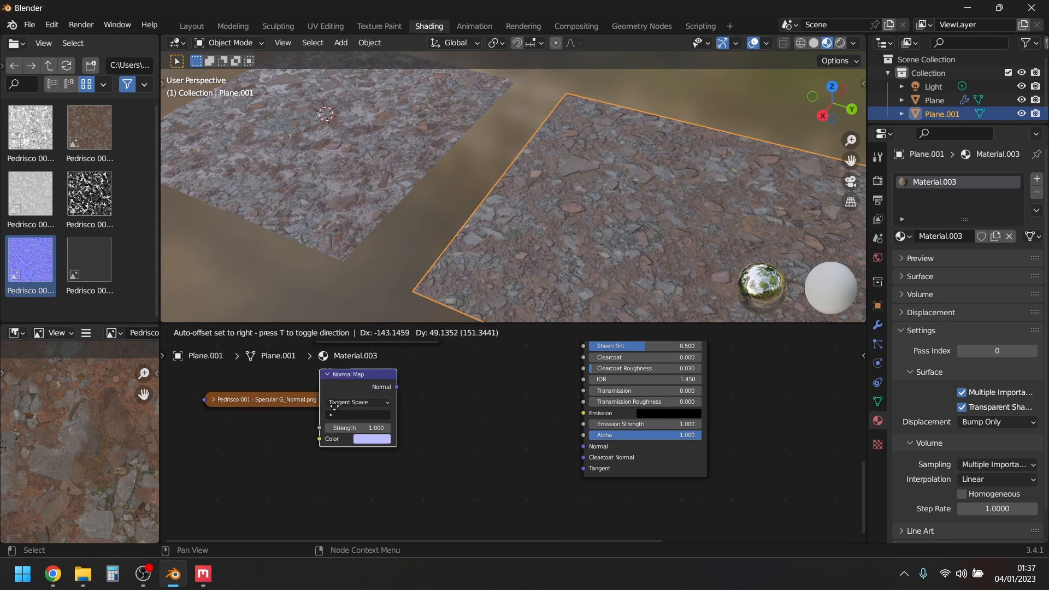
left_click(440, 445)
left_click_drag(326, 395, 420, 474)
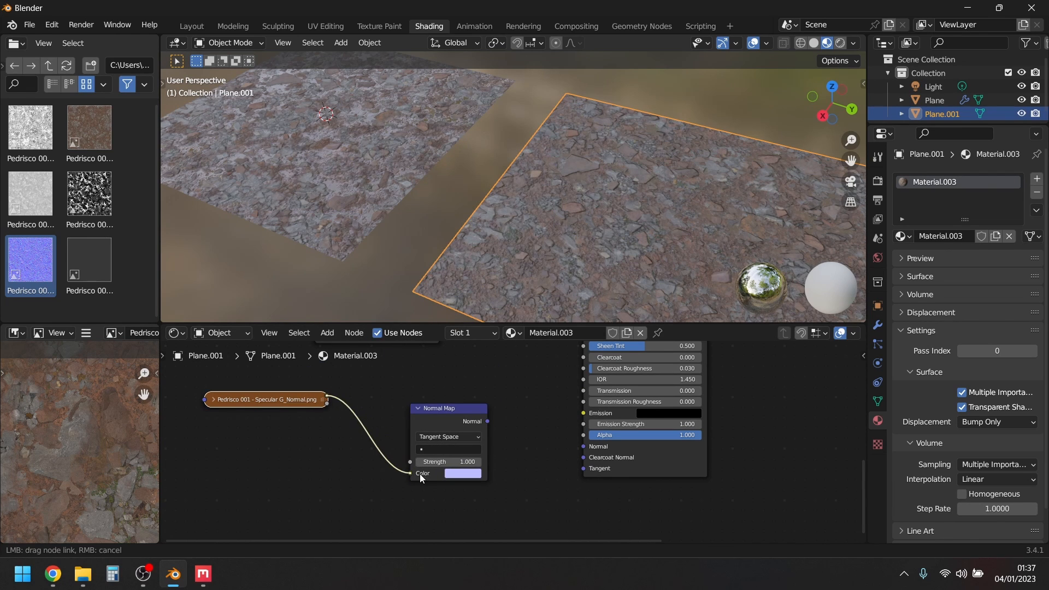
left_click_drag(487, 422, 585, 445)
left_click(418, 409)
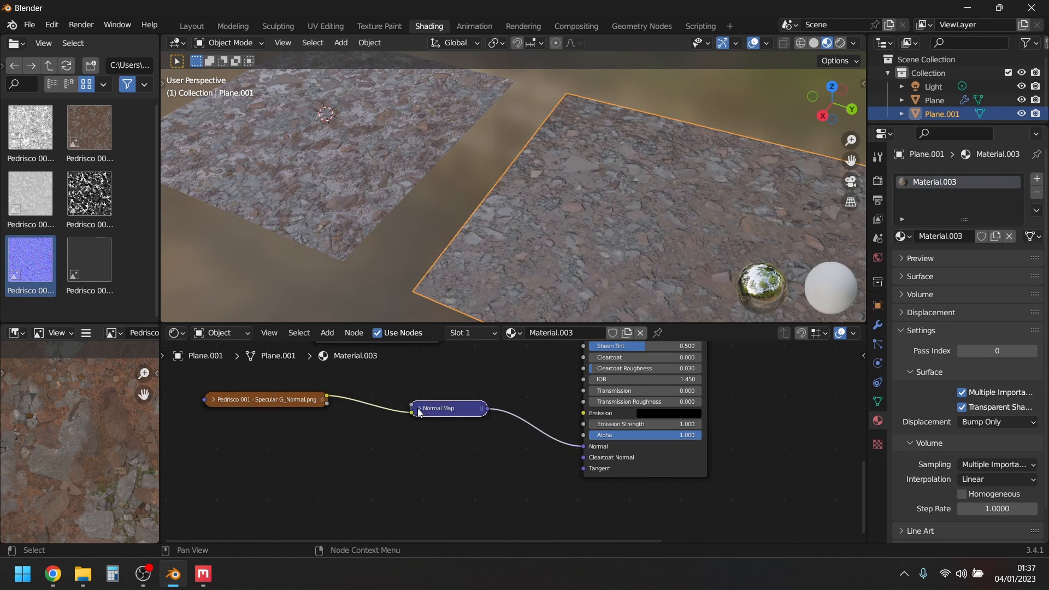
Reposition the Gloss texture node and link its Color to the Principled BSDF's Roughness.
scroll(334, 417, "down", 4)
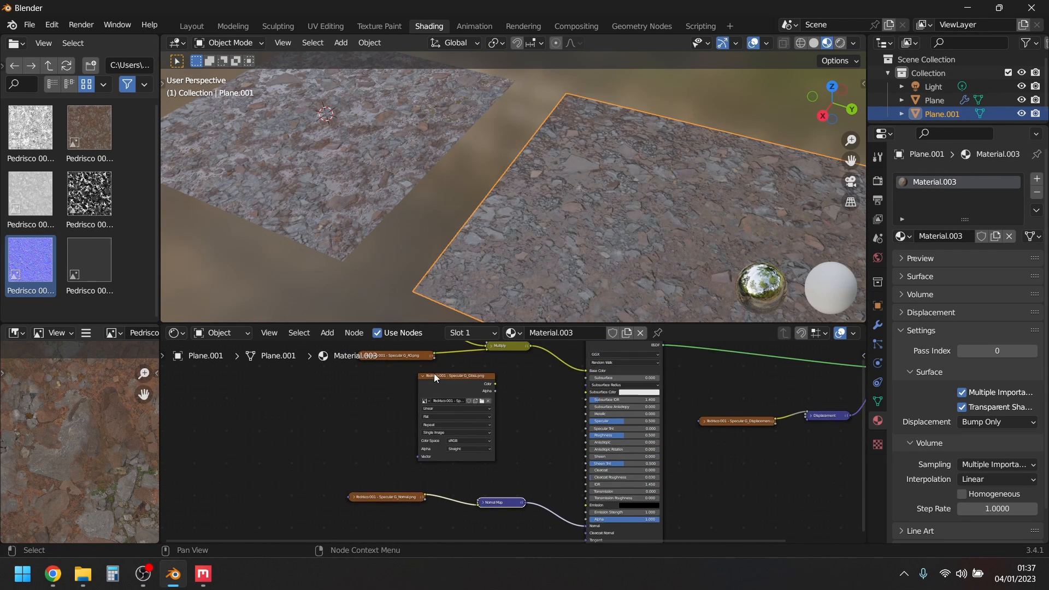
left_click_drag(433, 373, 408, 382)
scroll(478, 443, "up", 3)
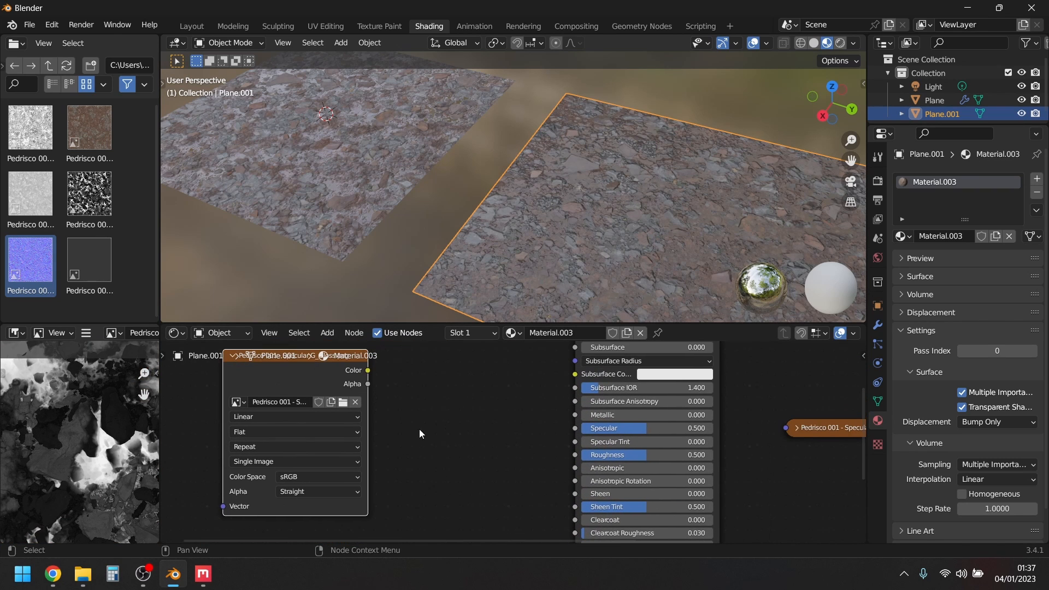
left_click_drag(367, 370, 575, 455)
Switch the viewport to Rendered shading and compare how the two planes reflect the light.
scroll(475, 227, "down", 5)
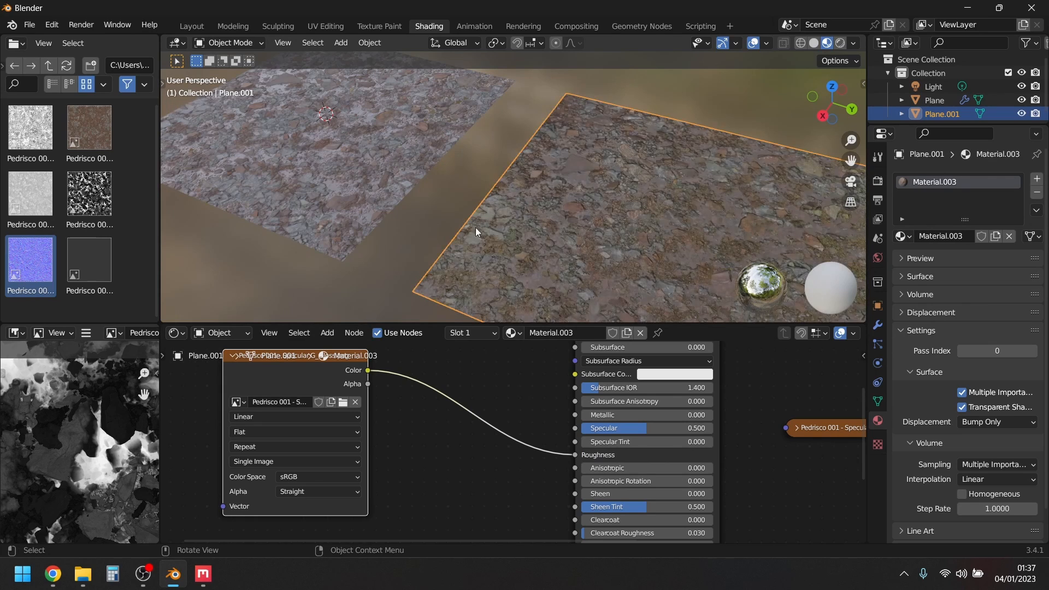
middle_click_drag(603, 221, 392, 119)
scroll(392, 119, "up", 4)
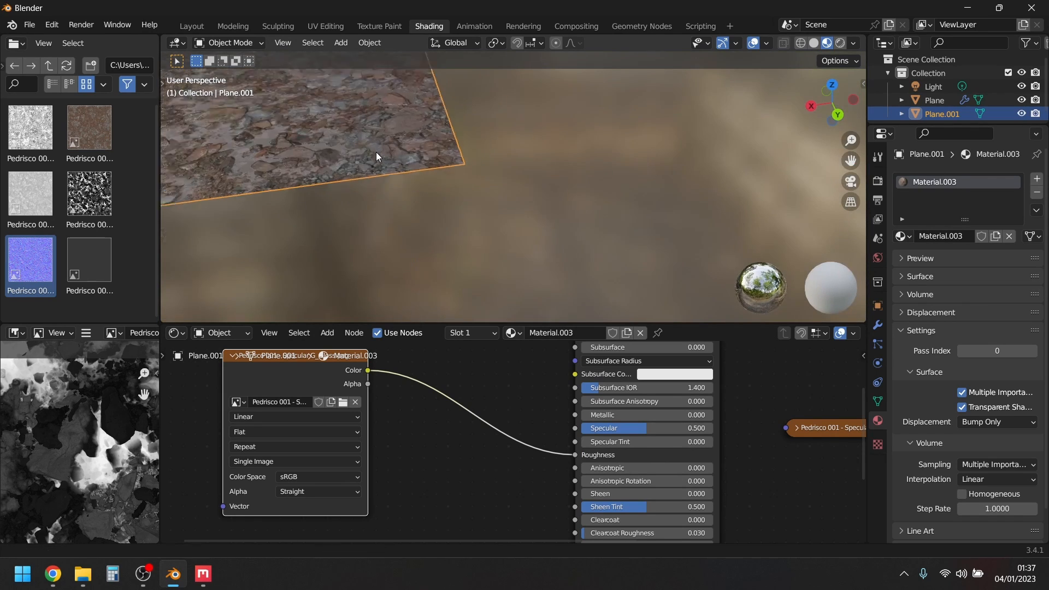
middle_click_drag(410, 223, 466, 189)
key("z")
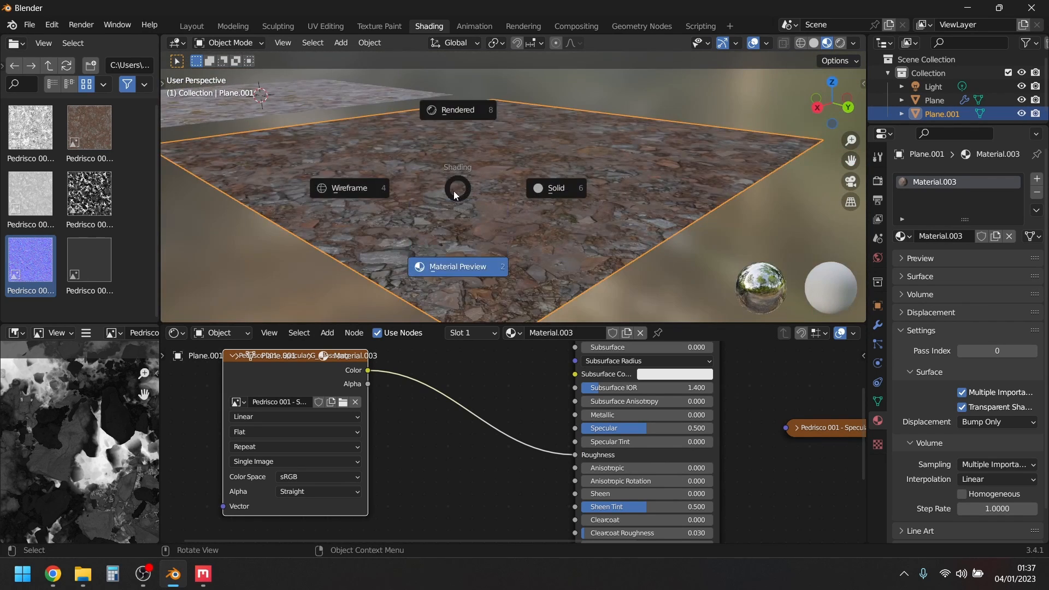
left_click(444, 113)
middle_click_drag(442, 122, 565, 194)
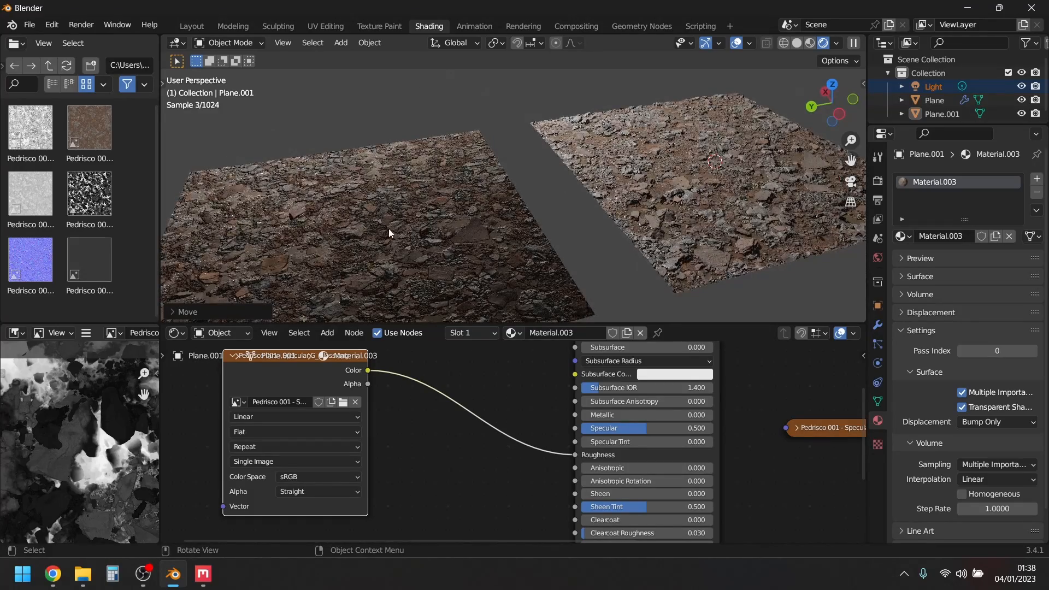
middle_click_drag(389, 228, 438, 244)
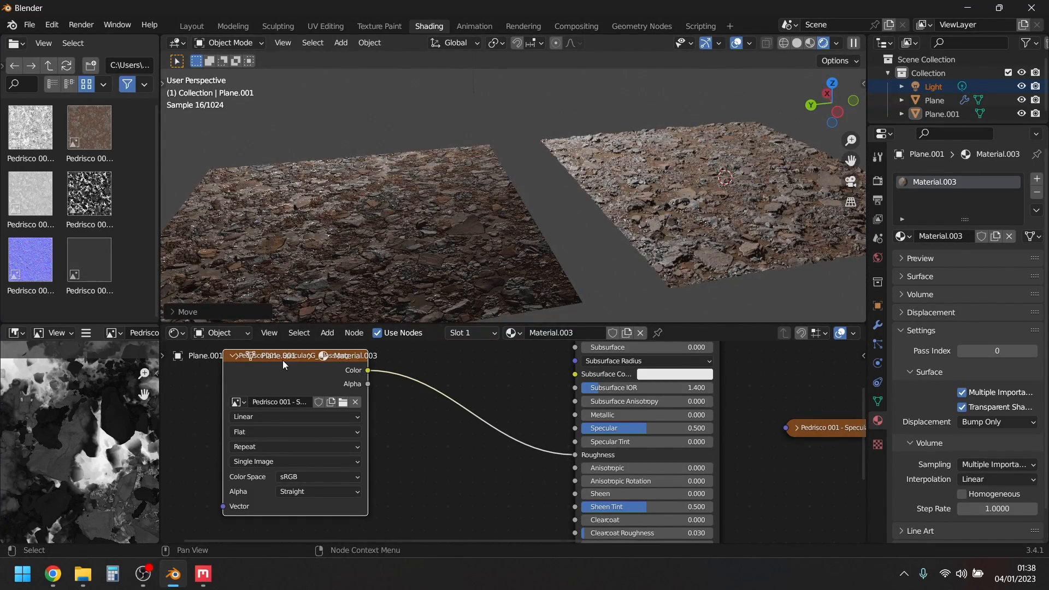
Insert an Invert node into the link between the Gloss texture's Color and the Principled BSDF's Roughness.
left_click_drag(283, 360, 308, 407)
key("shift+a")
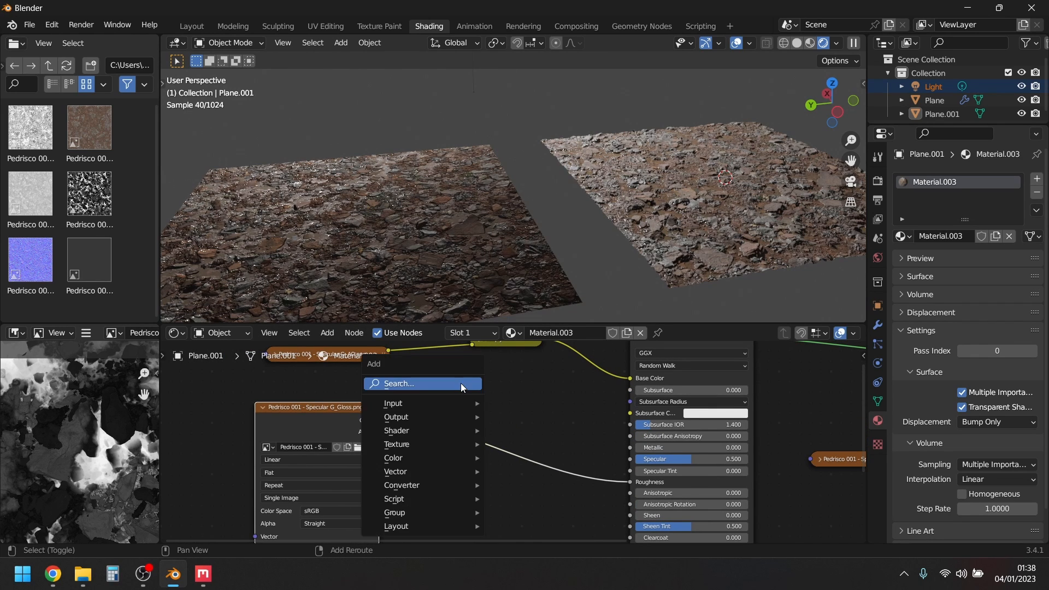
left_click(461, 383)
type("i")
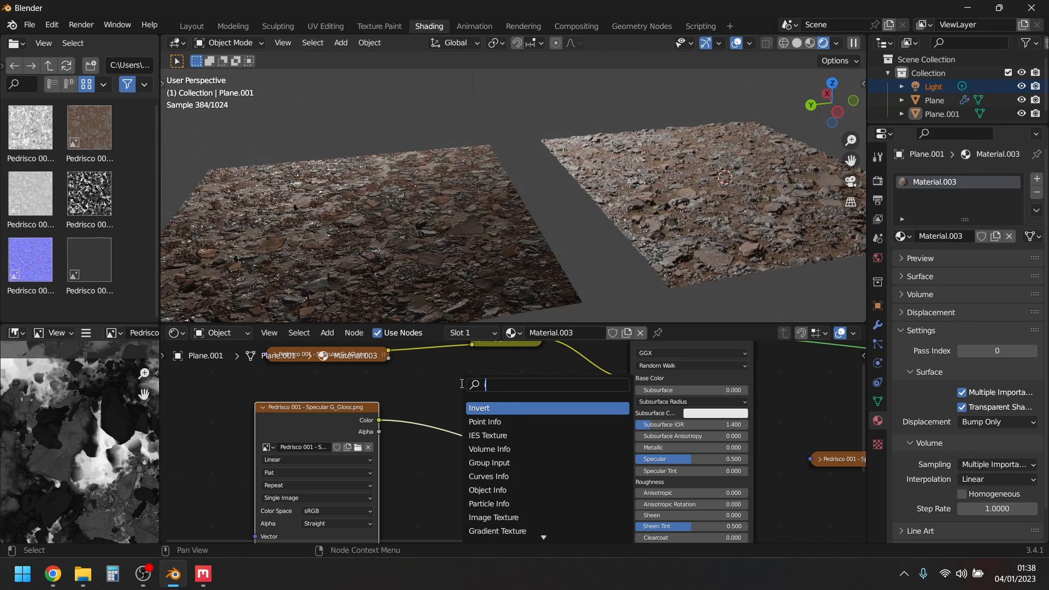
left_click(491, 411)
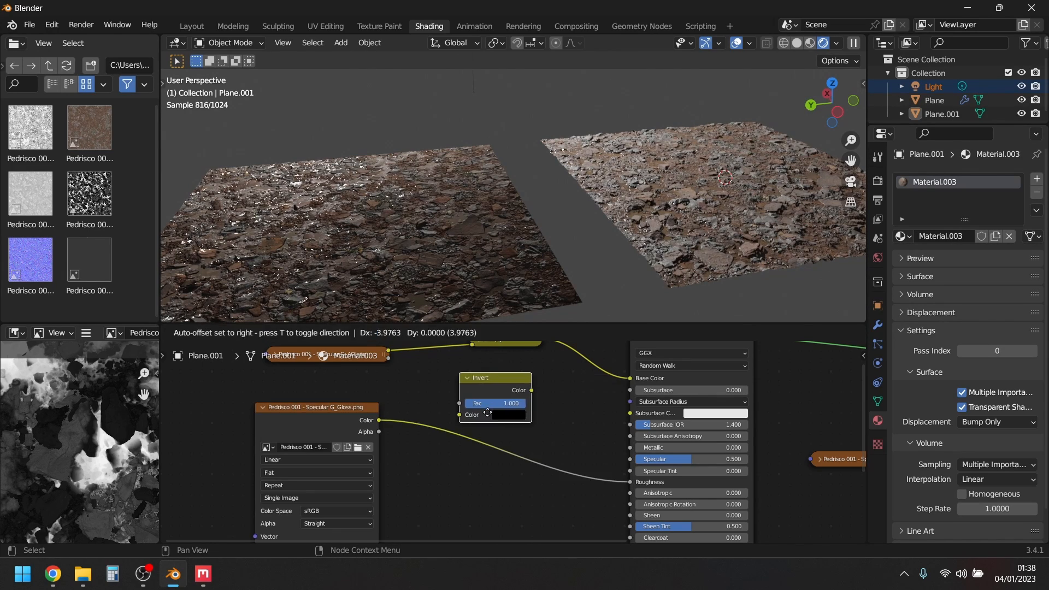
left_click(486, 437)
Try lower Fac values on the Invert node, compare the surface's shine, and return Fac to 1.000.
middle_click_drag(527, 261, 401, 244)
scroll(380, 270, "up", 4)
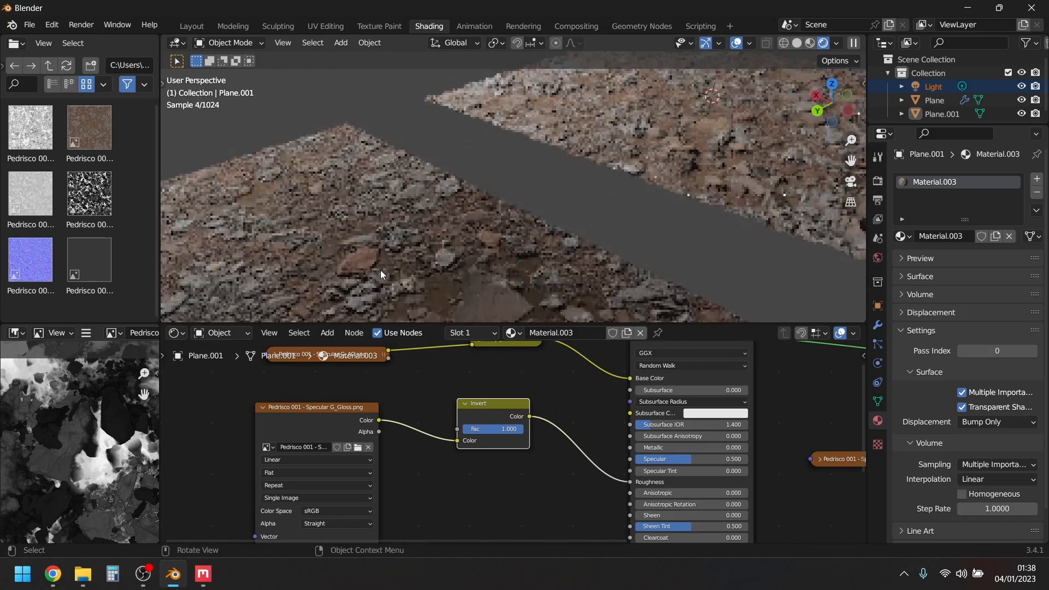
mouse_move(506, 429)
left_mouse_down()
mouse_move(462, 429)
mouse_move(496, 429)
left_mouse_up()
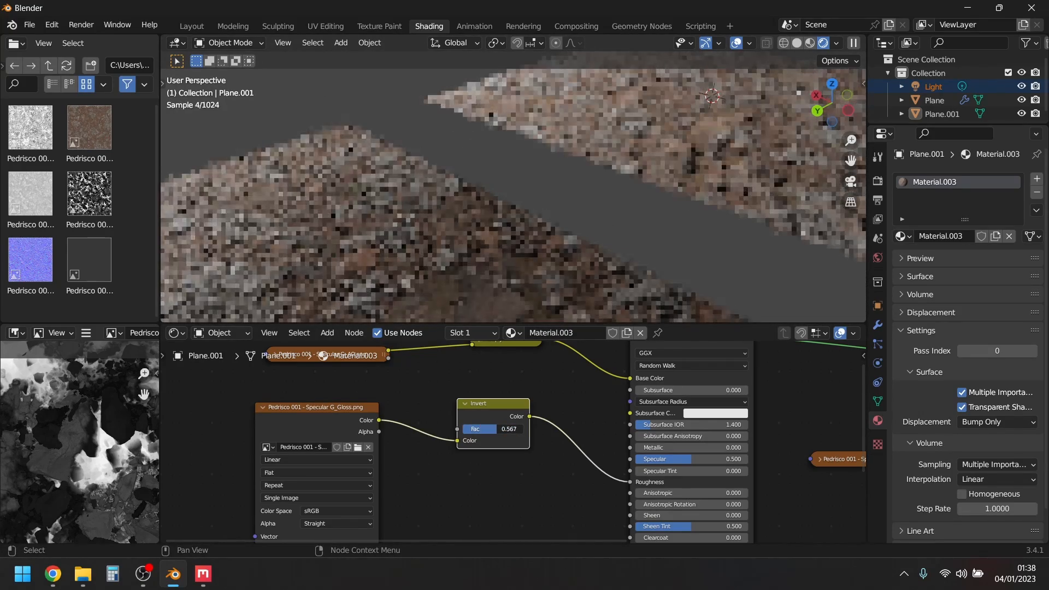
middle_click_drag(432, 274, 369, 238)
left_click_drag(500, 431, 552, 431)
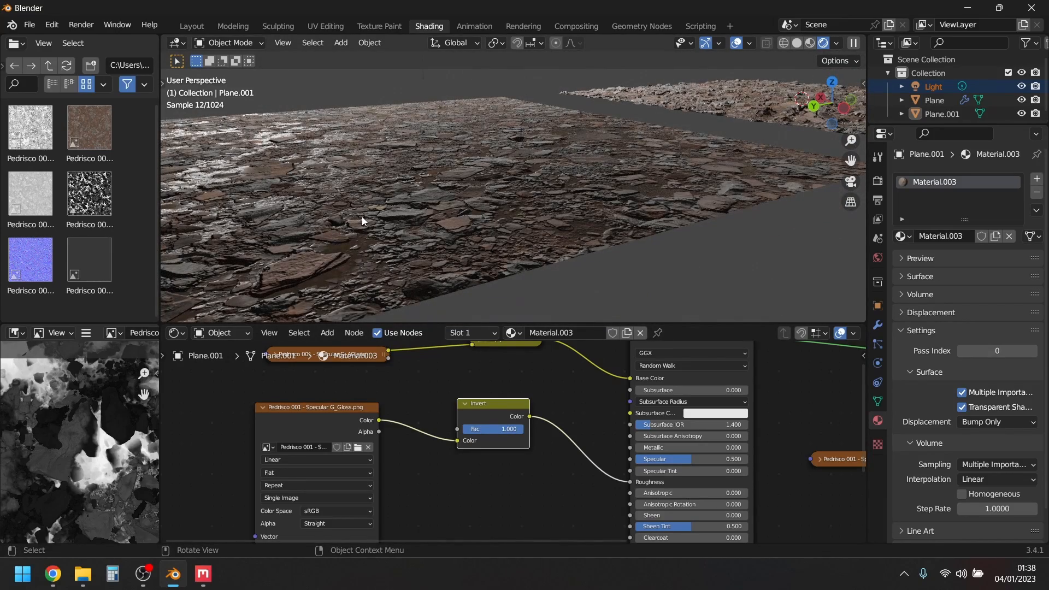
left_click_drag(501, 429, 524, 429)
Expand the Displacement node and set the second plane's material displacement method to Displacement and Bump.
scroll(343, 265, "down", 3)
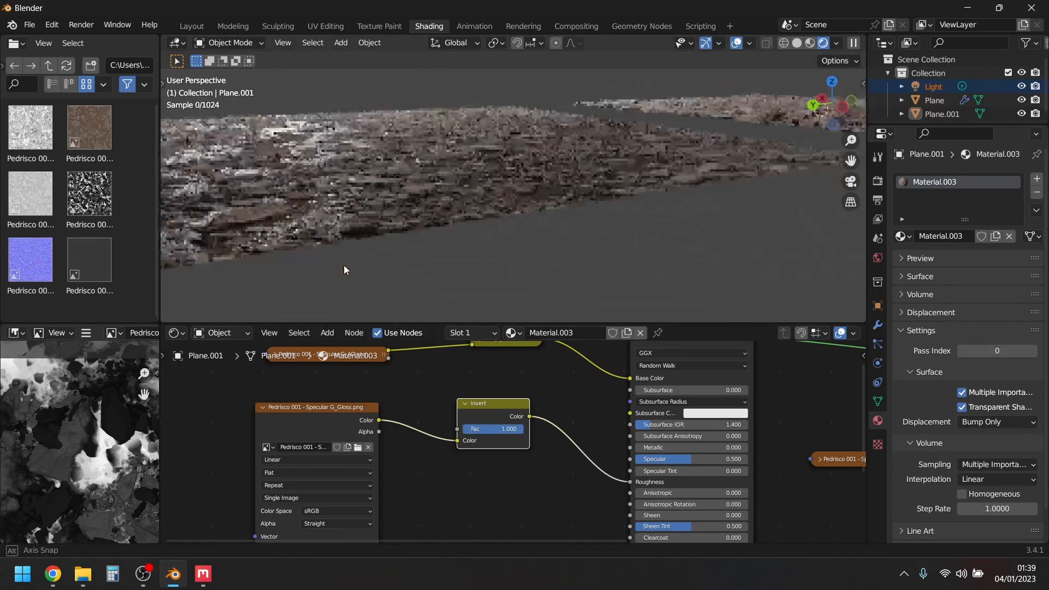
key("Home")
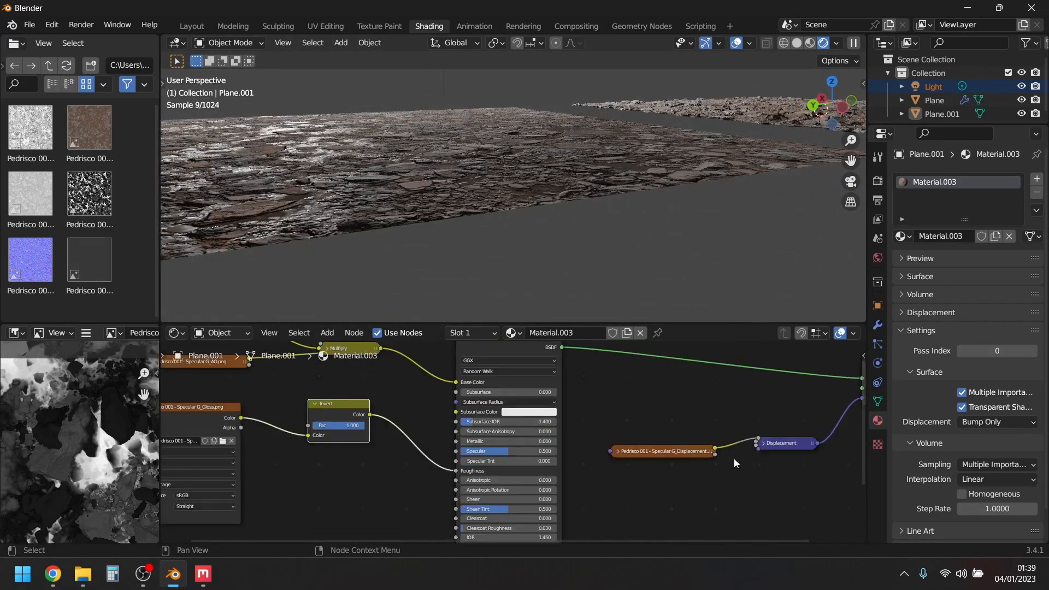
left_click(765, 442)
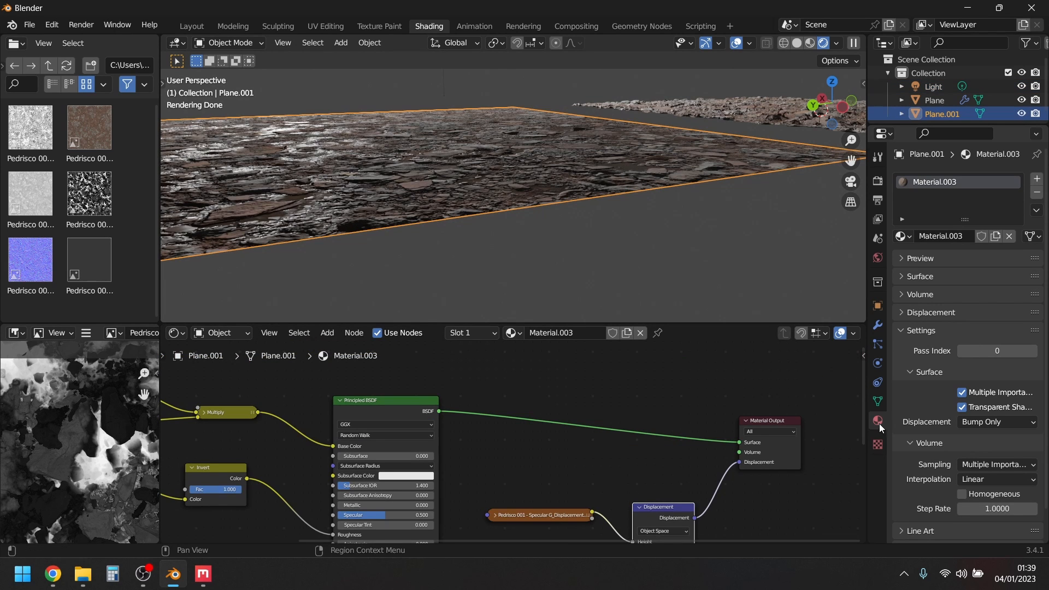
left_click(996, 424)
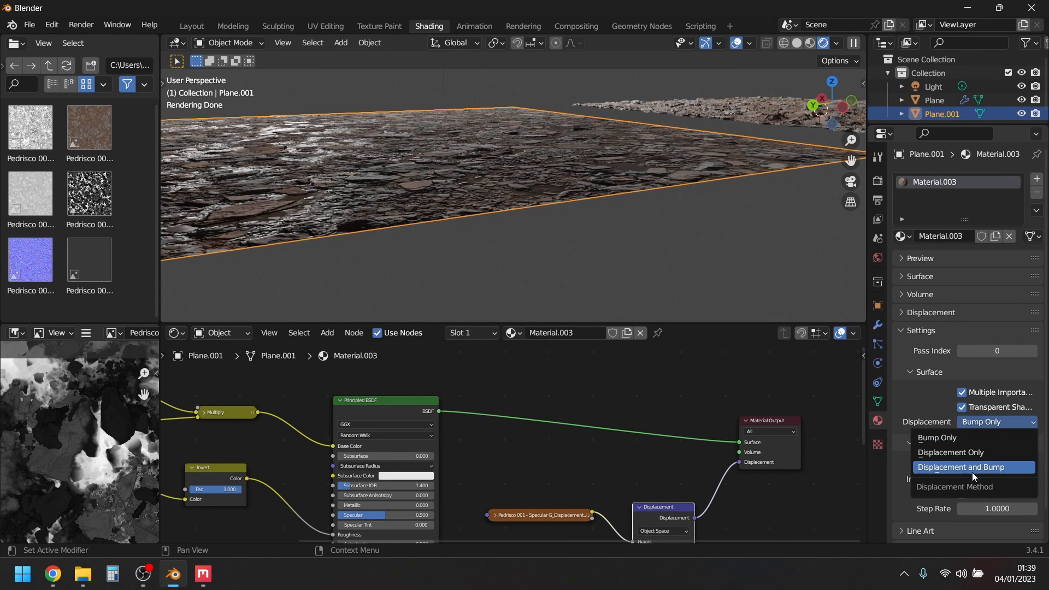
left_click(970, 468)
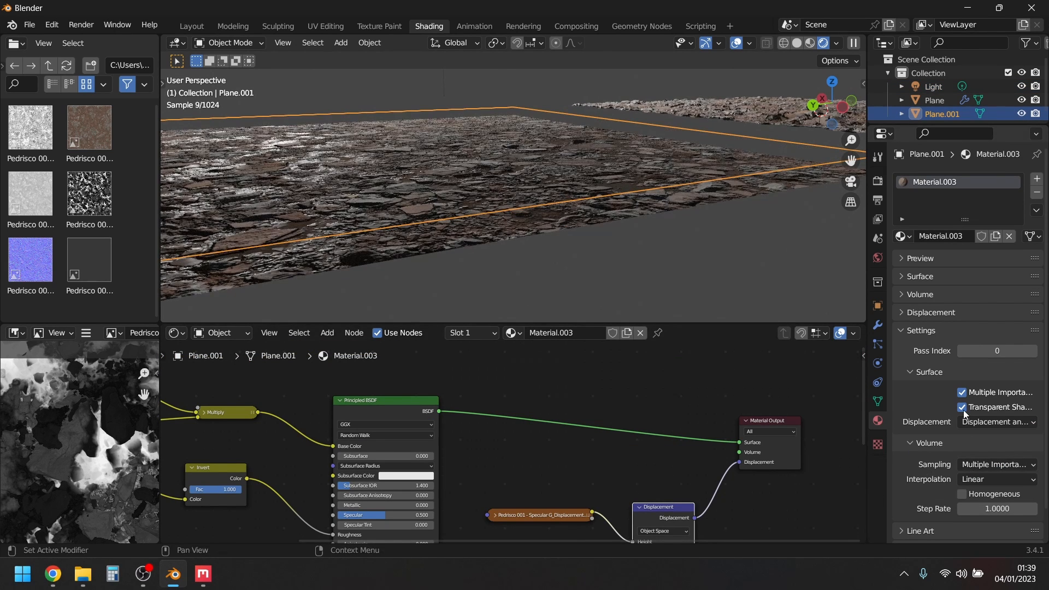
left_click(902, 330)
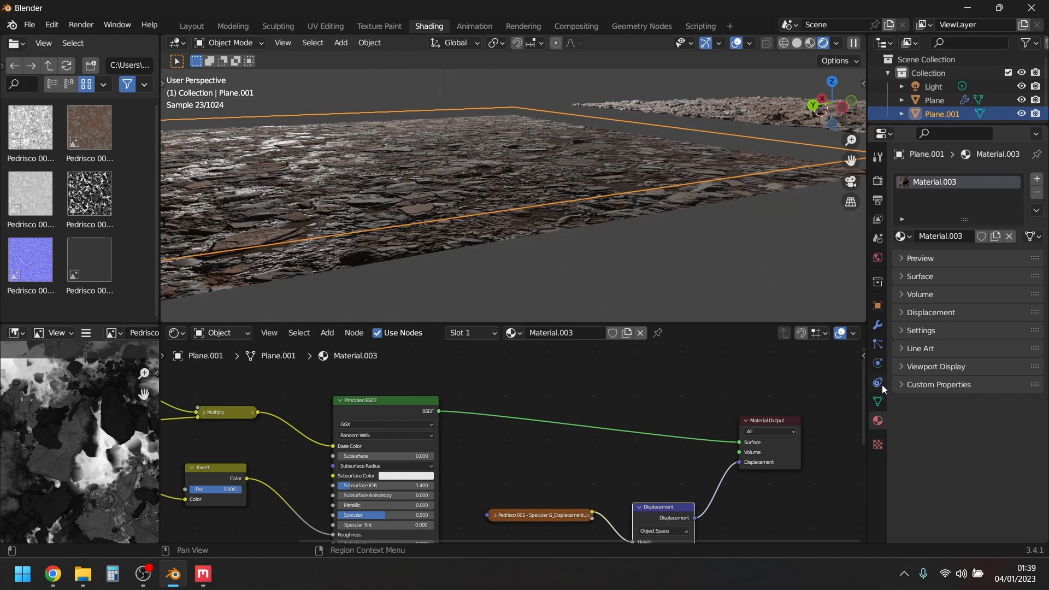
Add a Simple Subdivision Surface modifier to the second plane, with Adaptive Subdivision on, dicing scale 1.00 and Optimal Display off.
left_click(877, 325)
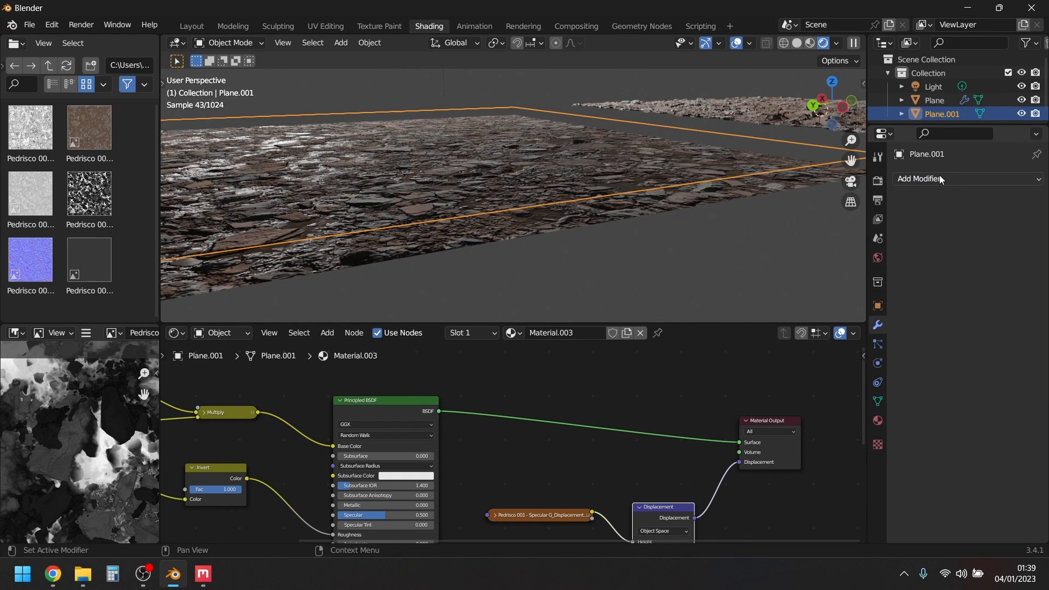
left_click(940, 179)
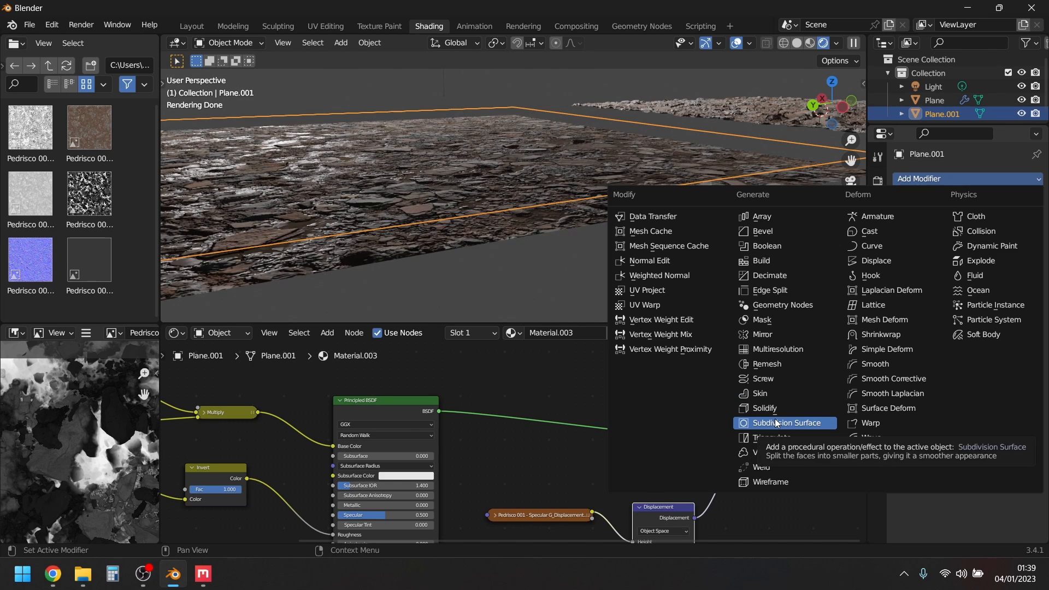
left_click(775, 422)
left_click(988, 223)
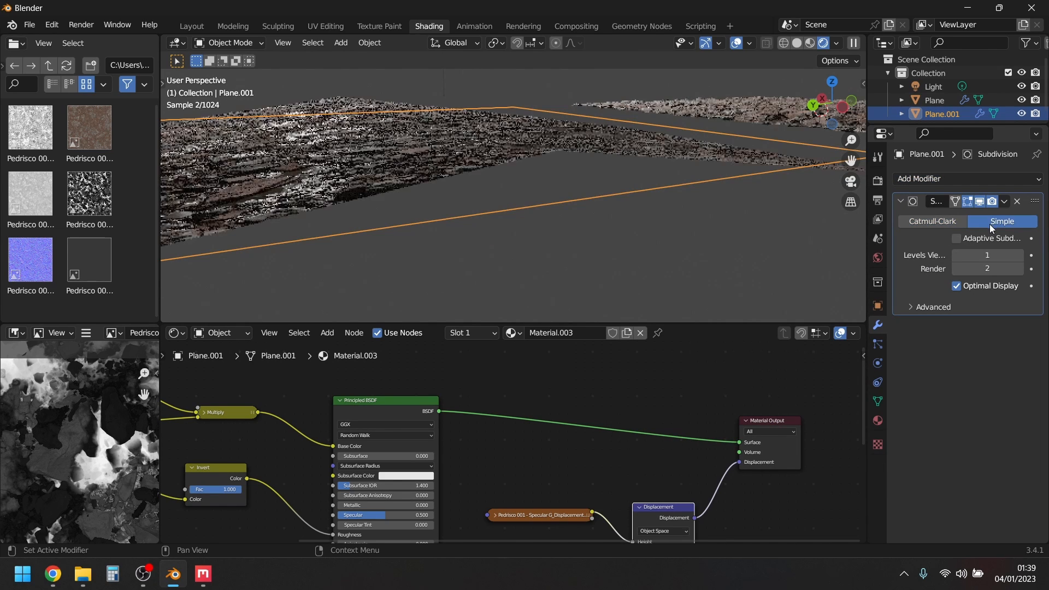
left_click(955, 238)
left_click(955, 314)
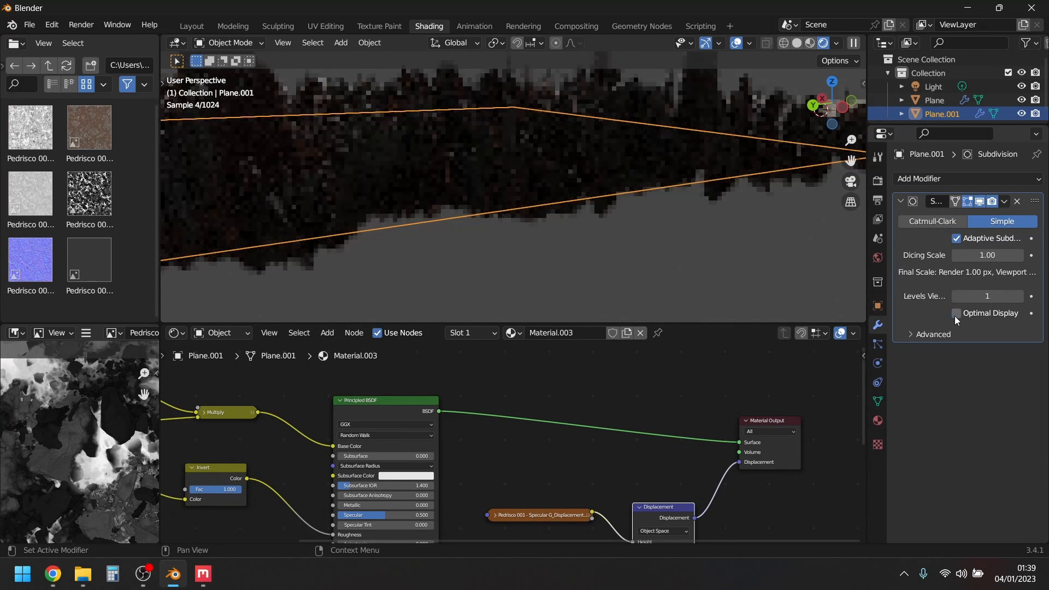
left_click(984, 253)
key("Return")
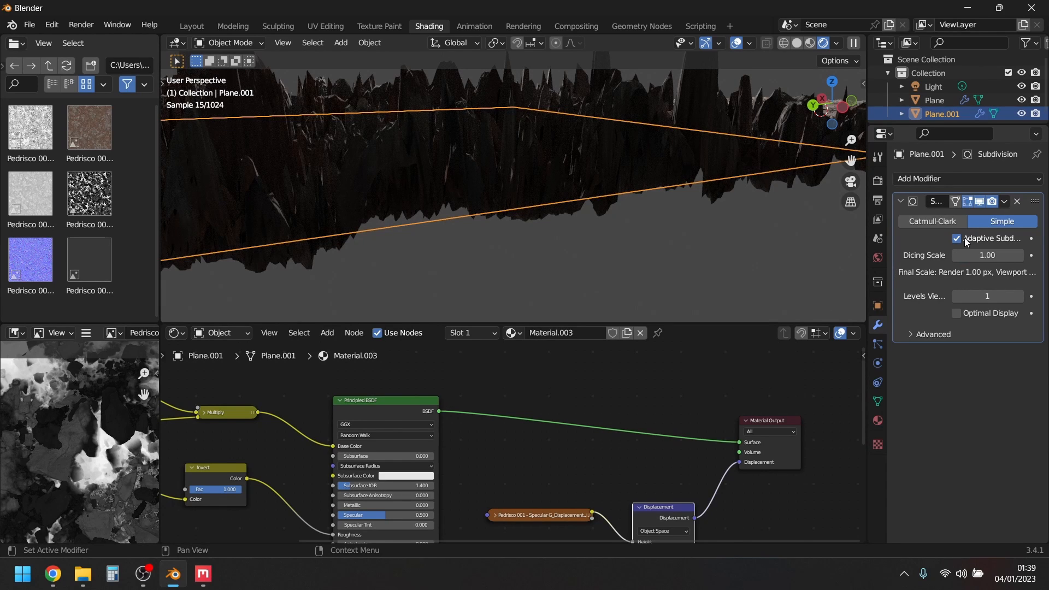
Check the material's displacement method and set the Displacement node's scale to 0.1.
left_click(880, 420)
left_click(903, 327)
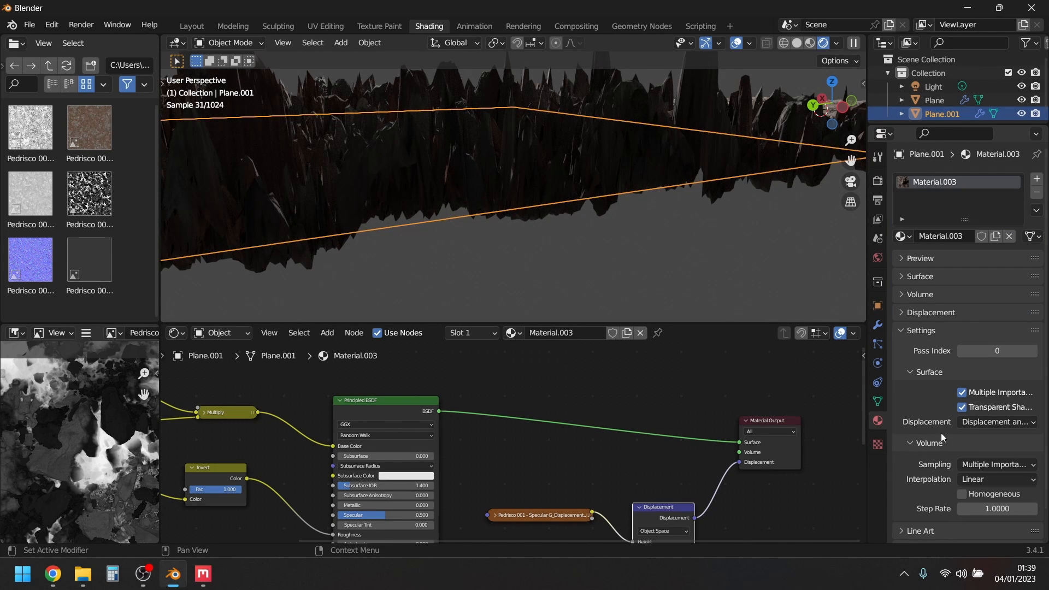
scroll(660, 425, "down", 5)
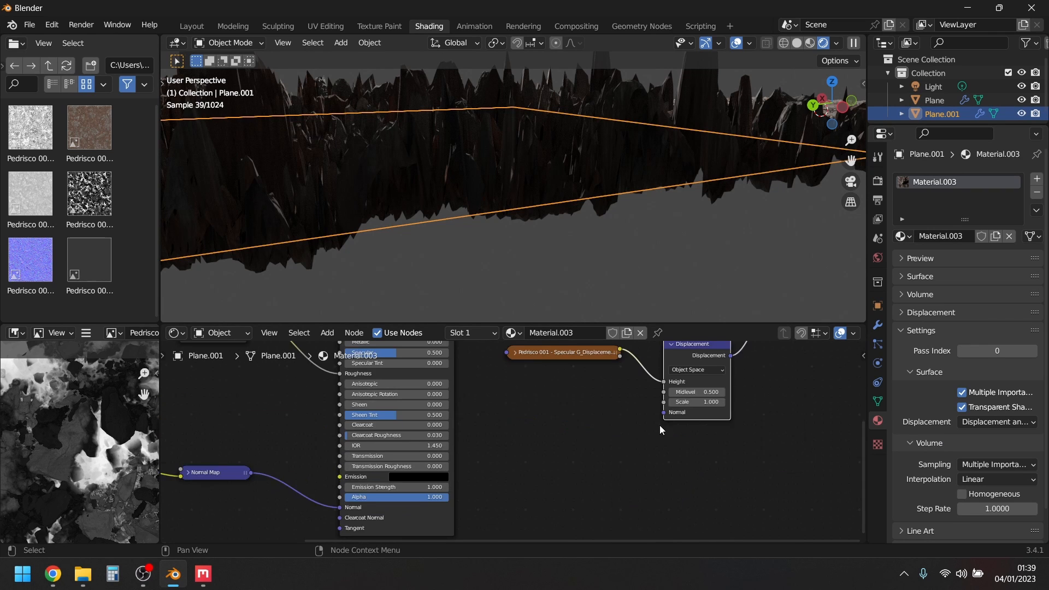
left_click(731, 399)
type(".1")
key("Return")
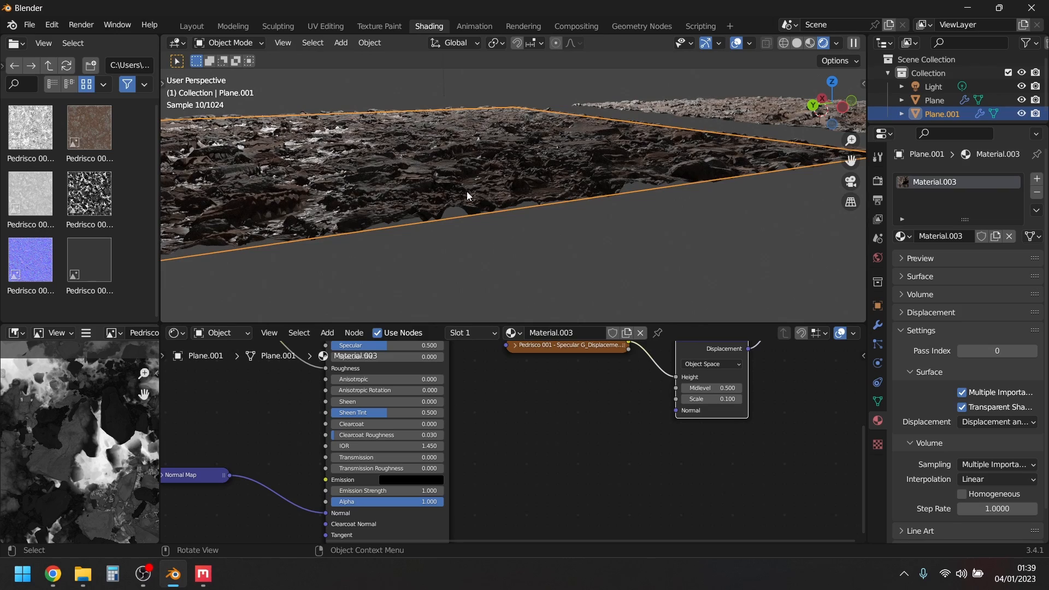
Examine the displaced relief and surface shine of both planes up close from several angles.
middle_click_drag(578, 171, 639, 252)
key("ctrl+KP_1")
scroll(496, 200, "down", 5)
scroll(507, 179, "up", 6)
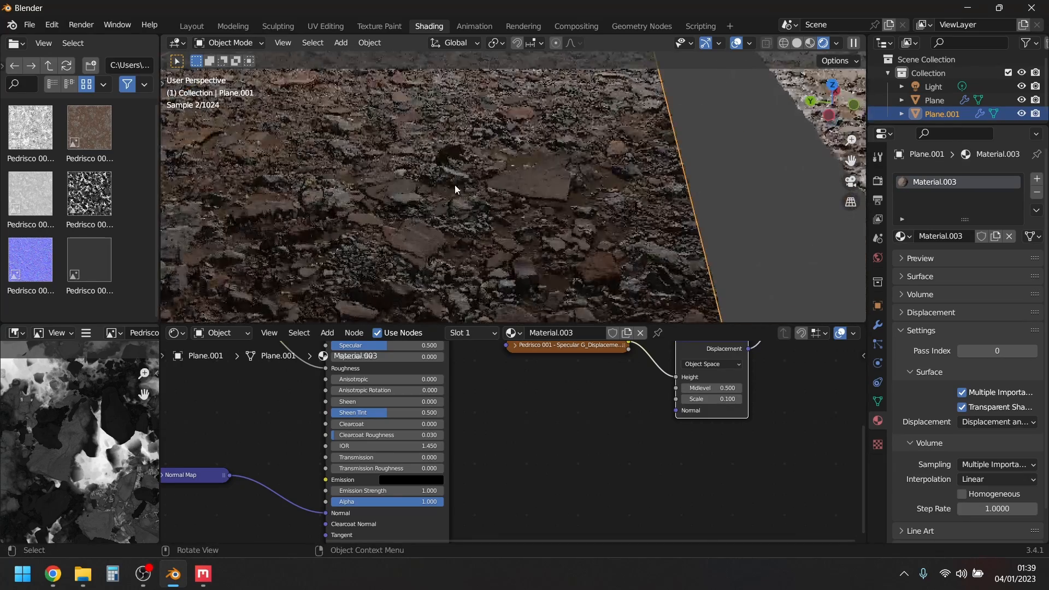
middle_click_drag(455, 185, 276, 181)
scroll(663, 137, "up", 5)
middle_click_drag(663, 138, 343, 208)
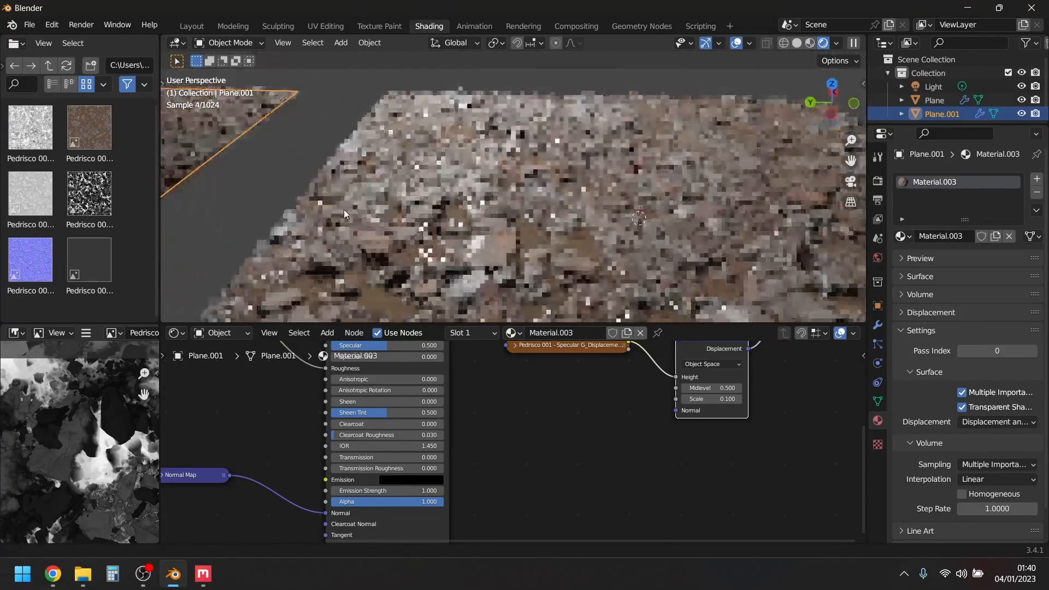
middle_click_drag(458, 230, 463, 221)
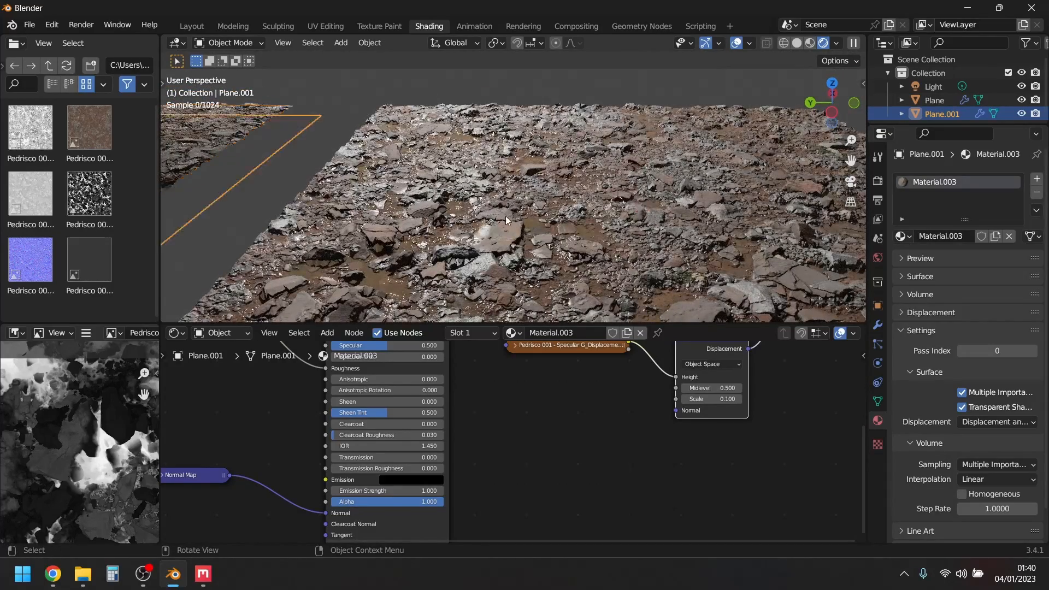
Move the light along the Y axis and along the X axis so it hangs over the second plane.
middle_click_drag(568, 268, 393, 194)
scroll(393, 194, "down", 5)
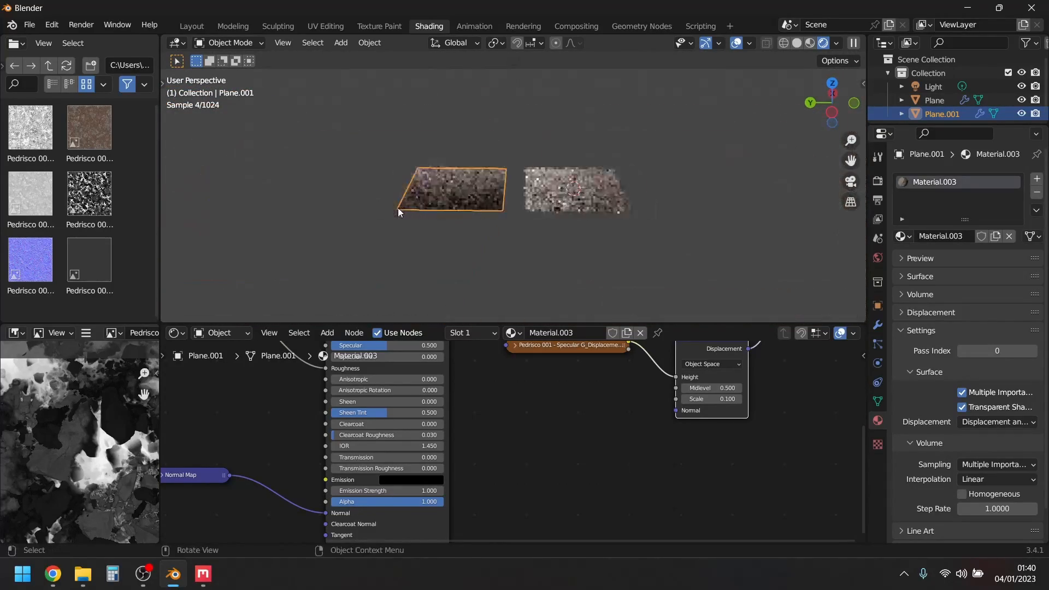
left_click(494, 111)
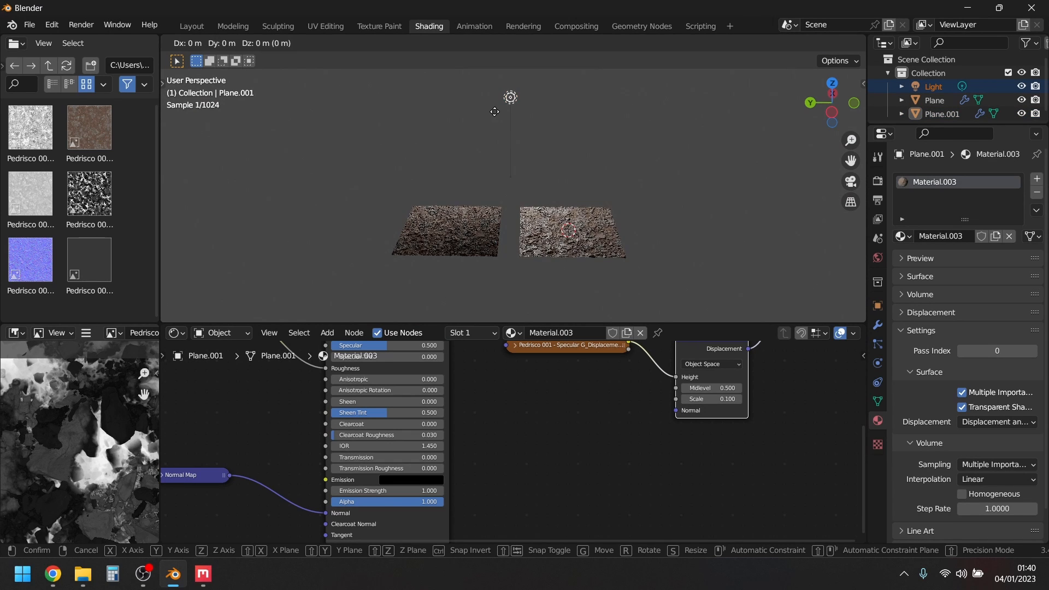
key("g")
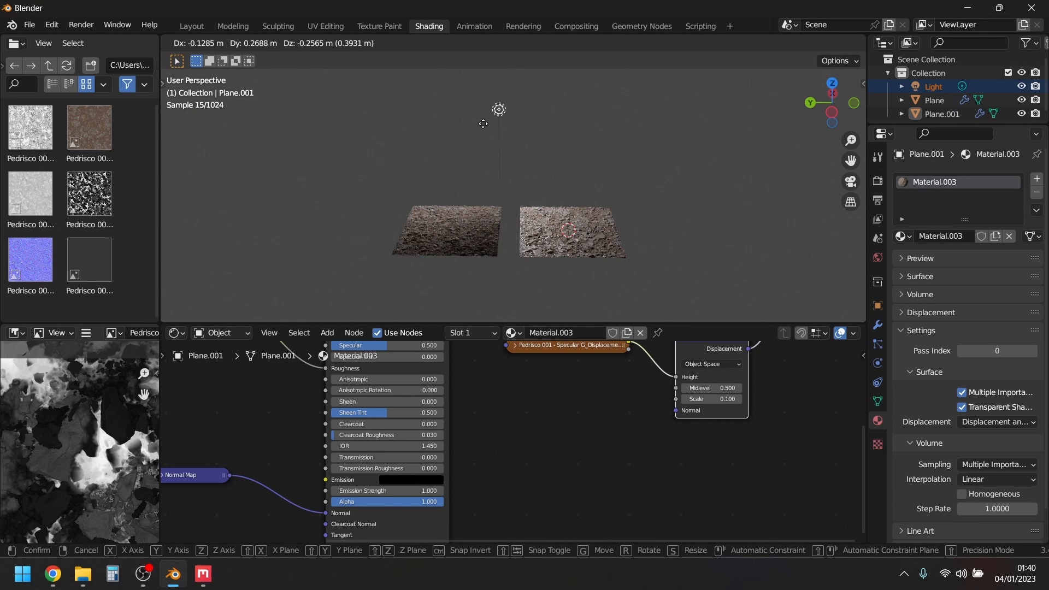
key("y")
left_click(477, 123)
key("g")
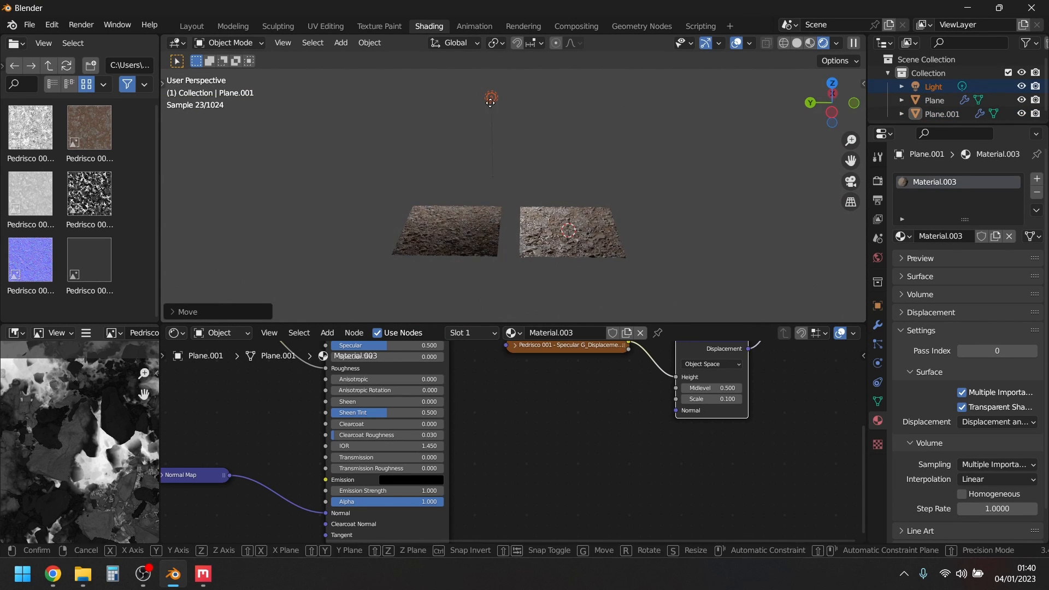
key("x")
left_click(482, 119)
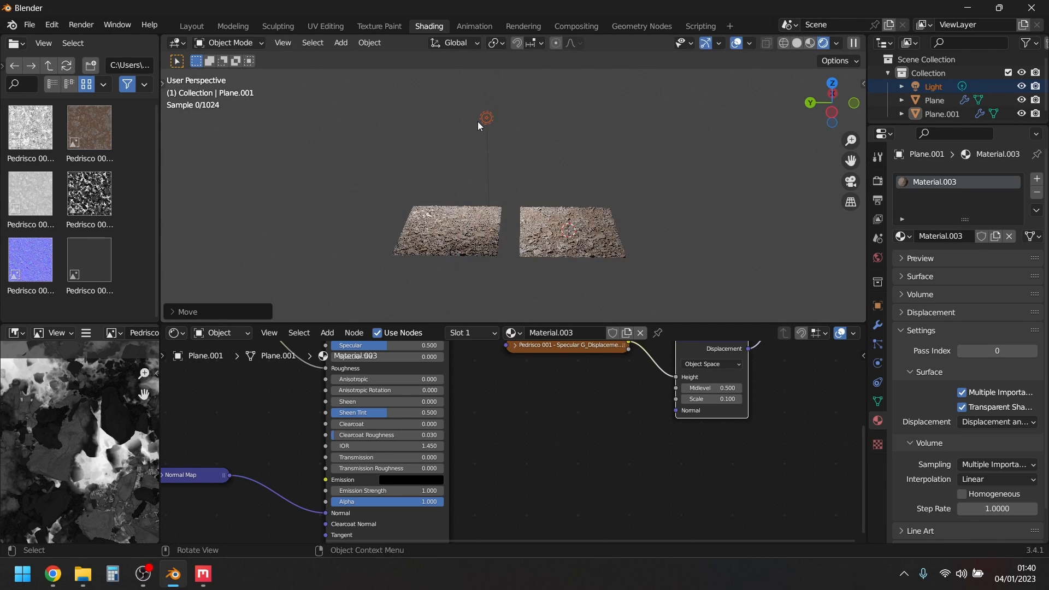
Set the color space of the second plane's Gloss image texture to Non-Color.
scroll(448, 267, "up", 5)
scroll(425, 285, "up", 6)
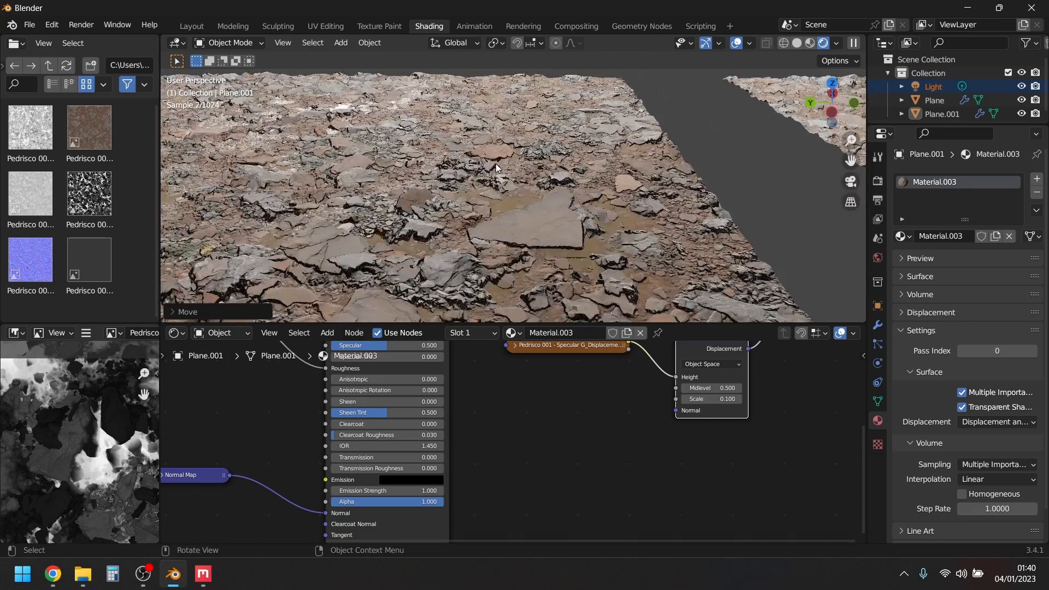
middle_click_drag(496, 163, 436, 163)
scroll(436, 163, "up", 3)
scroll(405, 370, "left", 10)
scroll(405, 370, "up", 3)
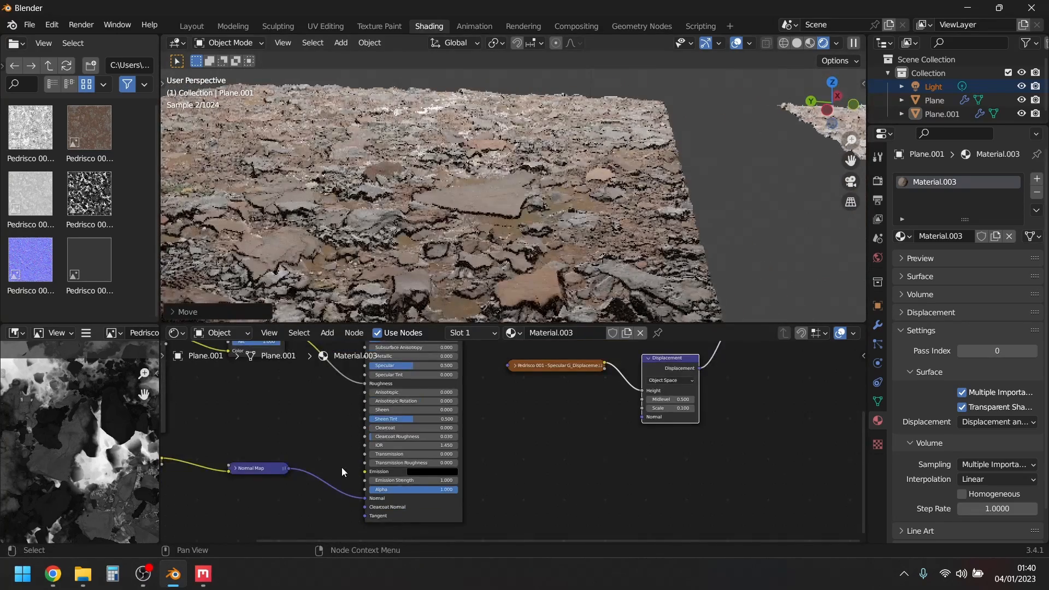
scroll(362, 414, "up", 2)
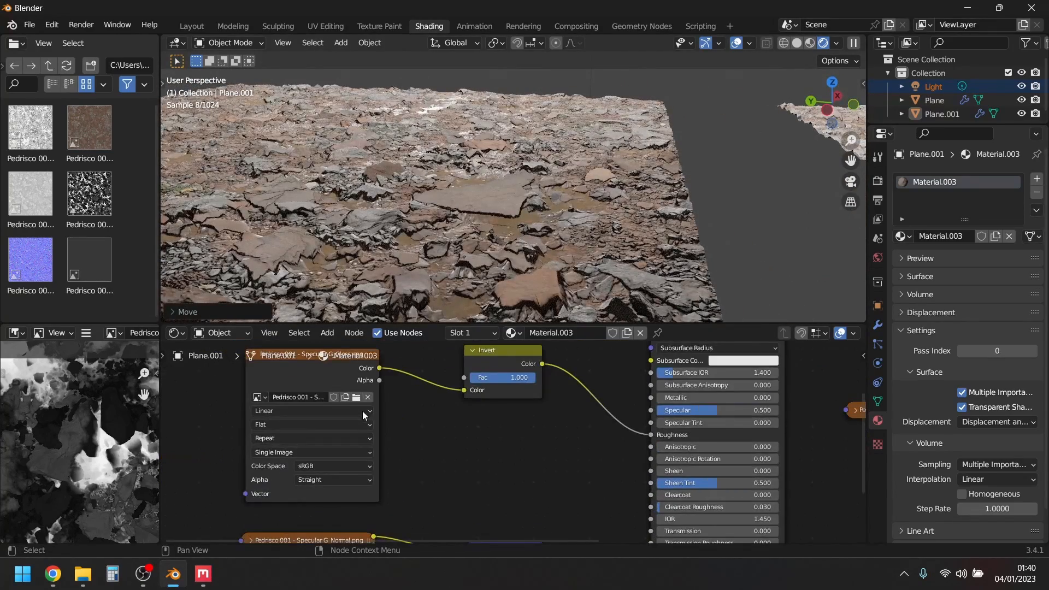
left_click(337, 467)
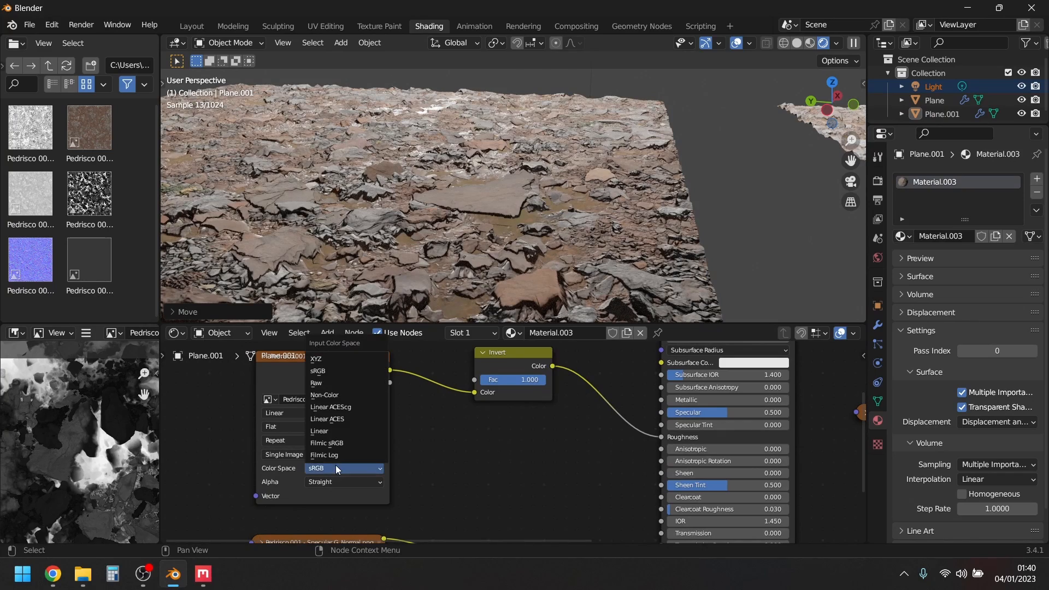
left_click(330, 396)
Compare the surface shine of both planes from several angles, and against the original material in Quixel Mixer.
scroll(490, 251, "down", 5)
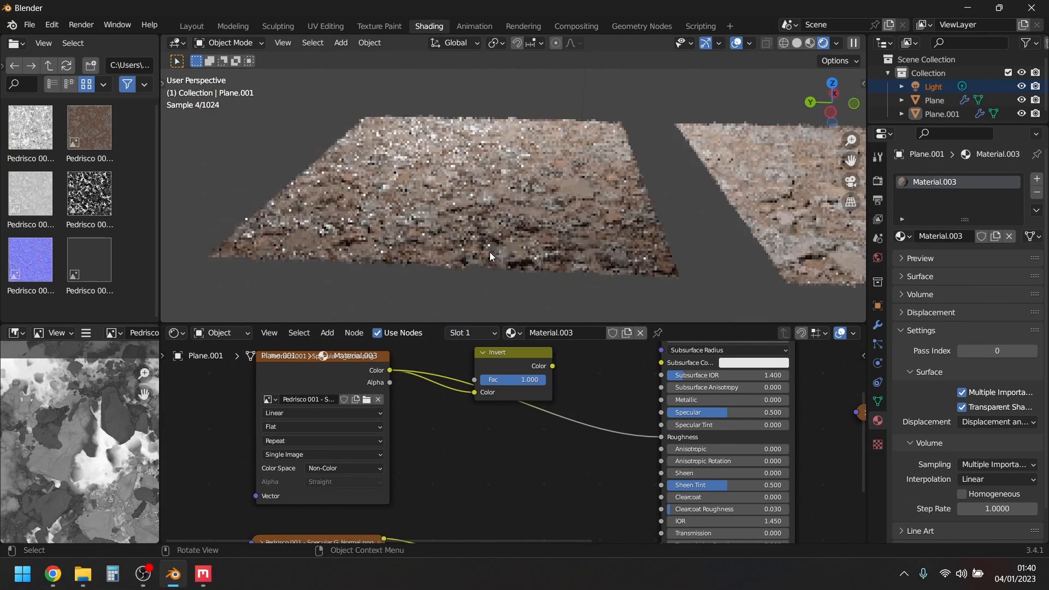
middle_click_drag(611, 219, 367, 215, "shift")
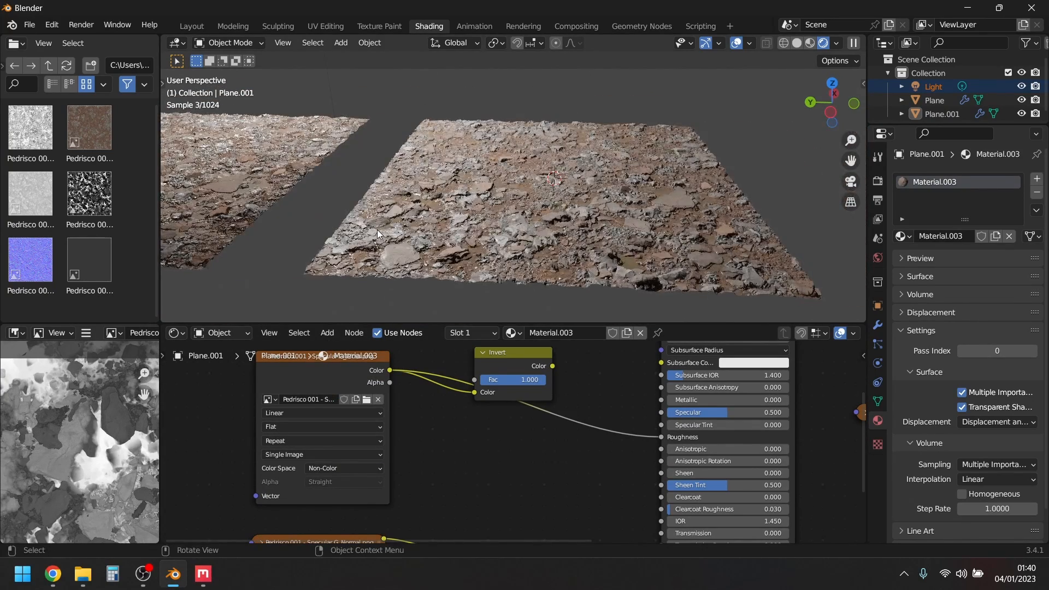
key("Home")
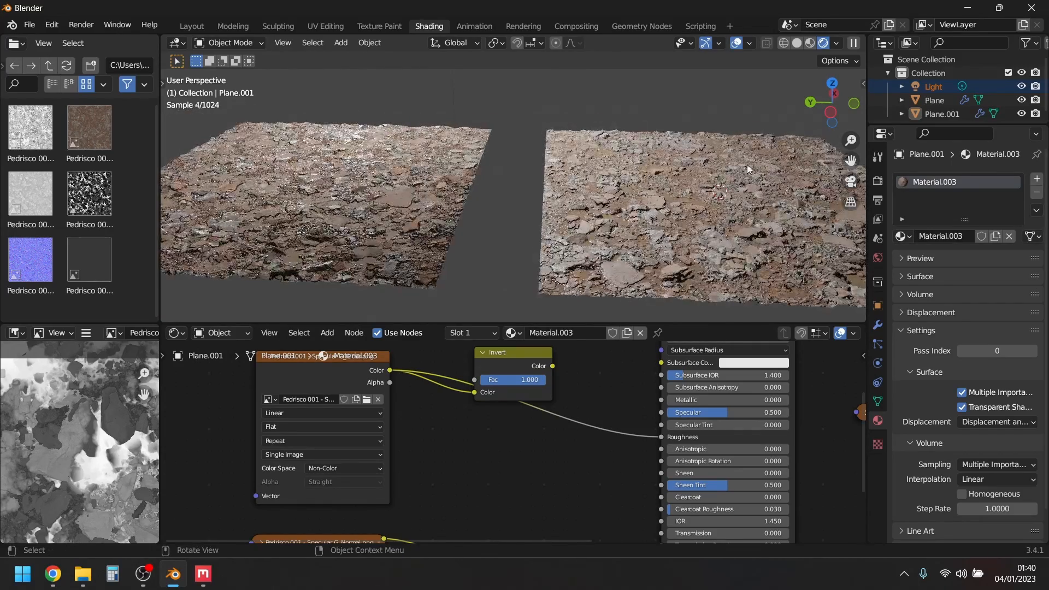
scroll(545, 234, "up", 6)
middle_click_drag(545, 234, 511, 213)
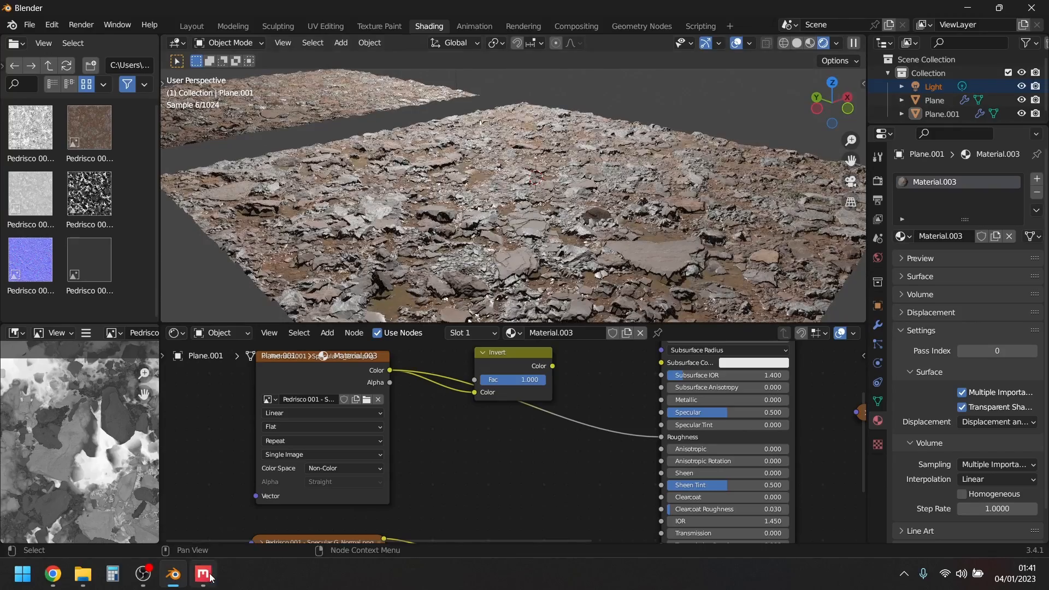
key("alt+Tab")
scroll(320, 300, "down", 5)
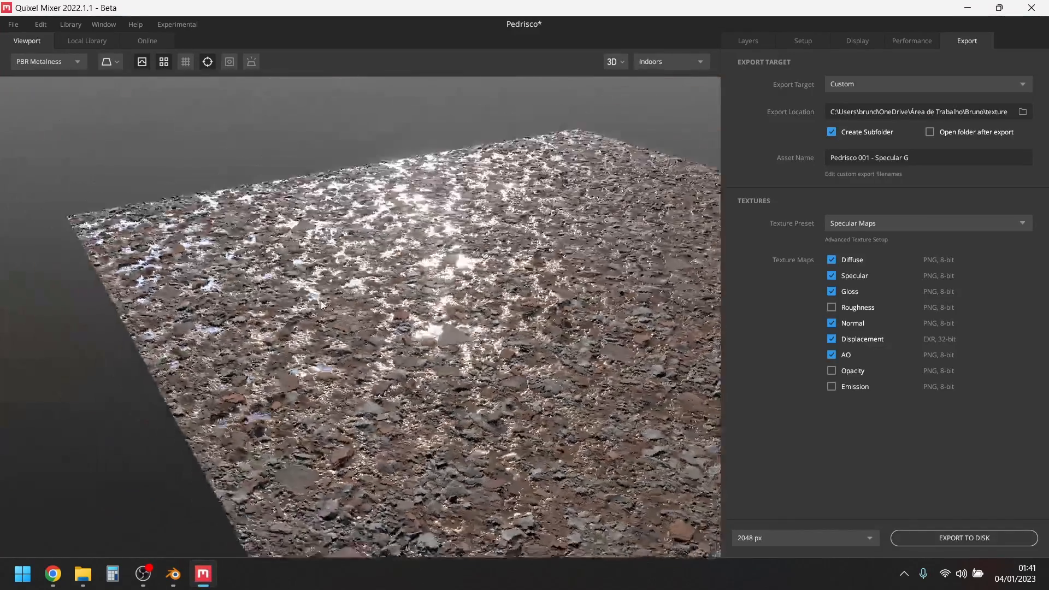
left_click_drag(321, 301, 456, 323)
Return to Blender, select the second plane and reconnect the Invert node's Color output to the Principled BSDF's Roughness.
left_click(181, 574)
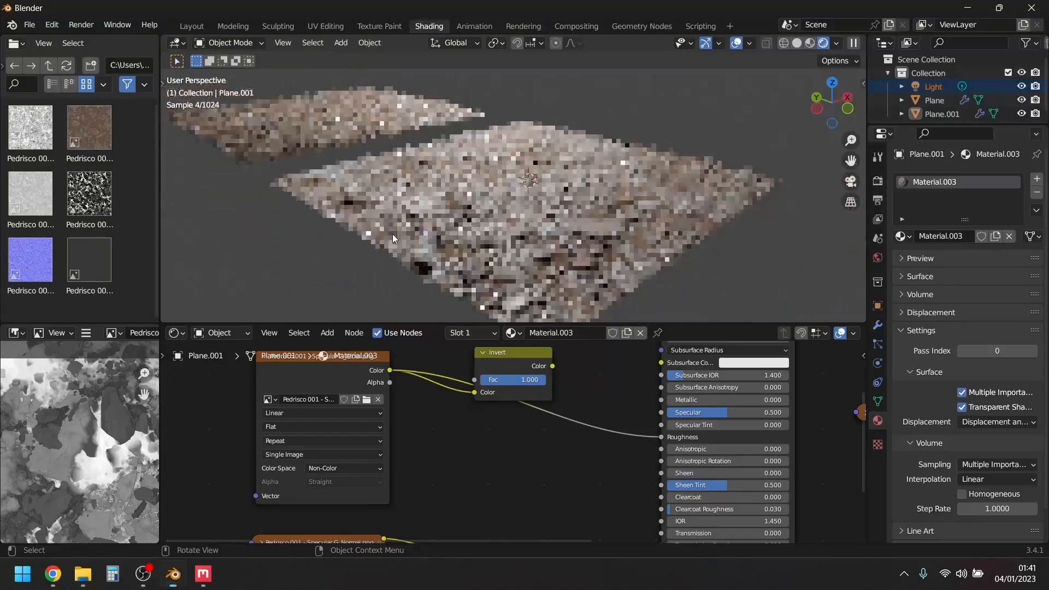
middle_click_drag(328, 164, 597, 229)
left_click(322, 138)
scroll(487, 189, "up", 5)
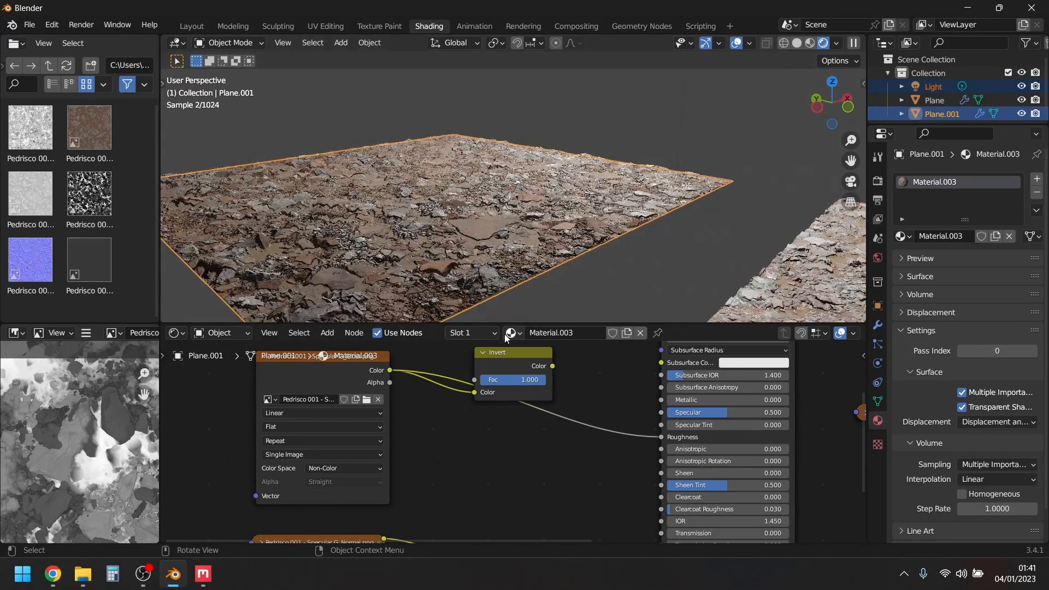
left_click_drag(552, 365, 662, 436)
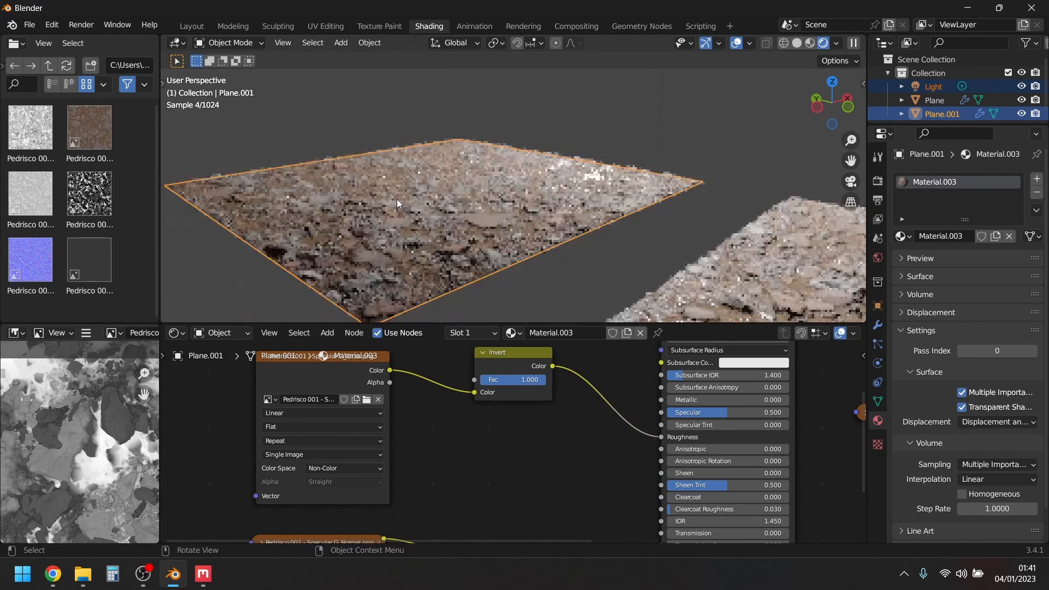
Examine the reflections on both planes side by side, and inspect the original material up close in Quixel Mixer.
middle_click_drag(396, 199, 427, 260)
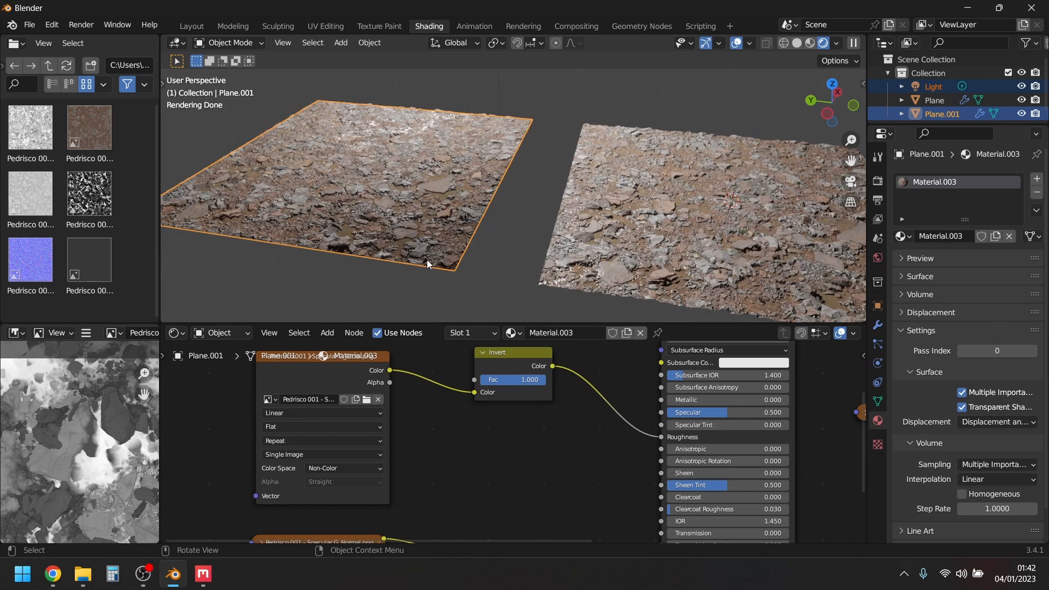
middle_click_drag(427, 260, 379, 162)
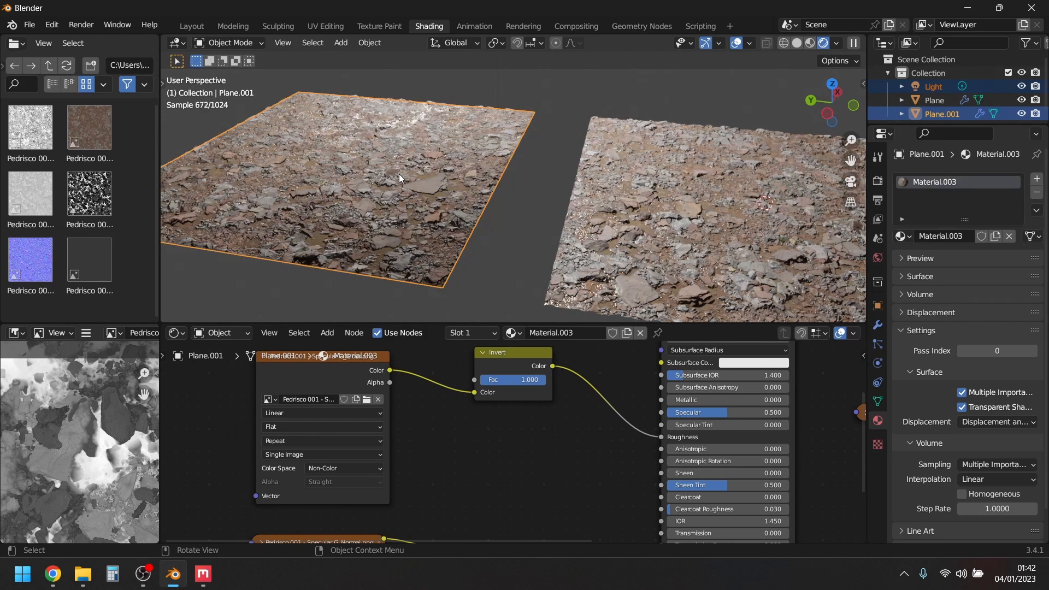
key("space")
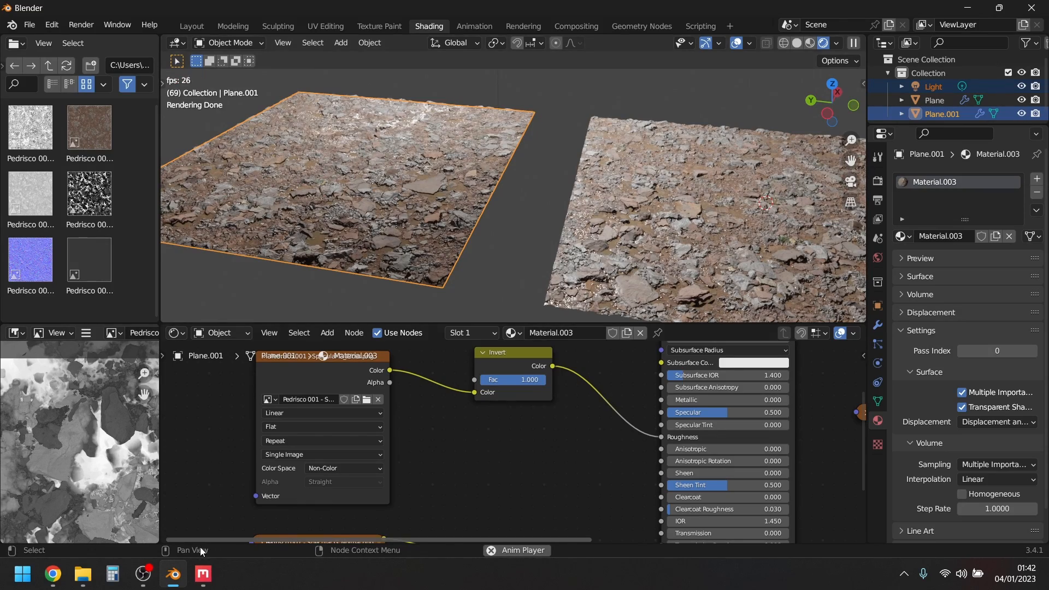
left_click(203, 573)
left_click_drag(342, 373, 457, 253)
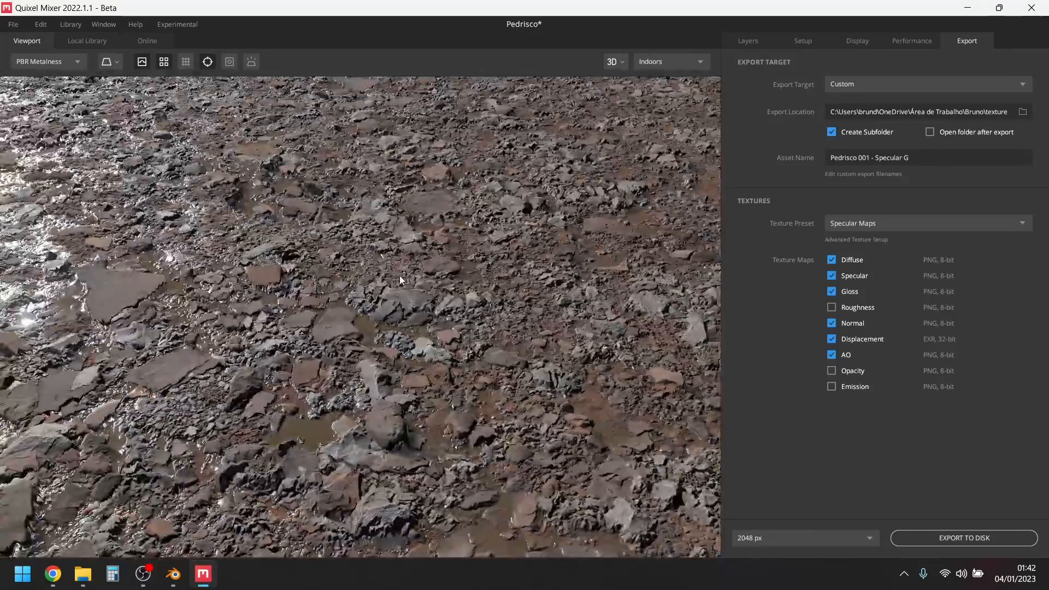